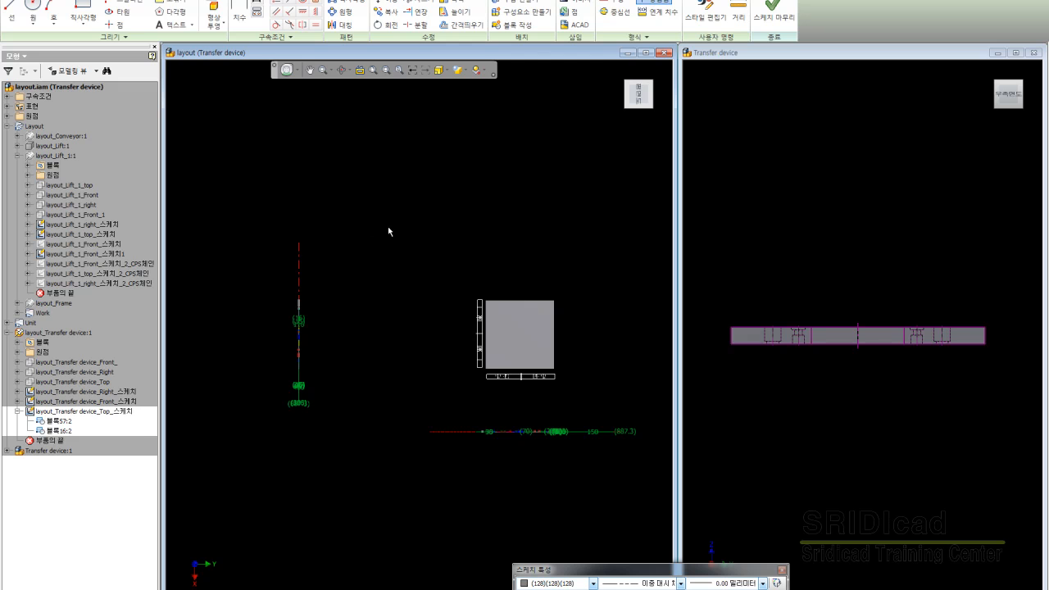
# - Paste the copied lift top-view blocks and geometry into the layout_Transfer device_Top_스케치 sketch
pyautogui.rightClick(80, 411)
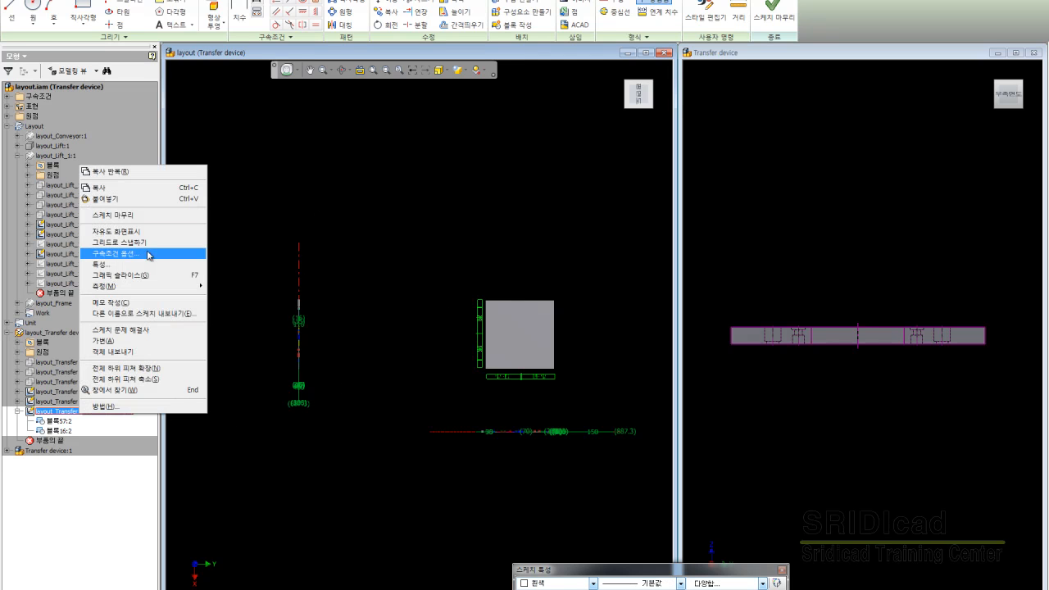
pyautogui.click(140, 215)
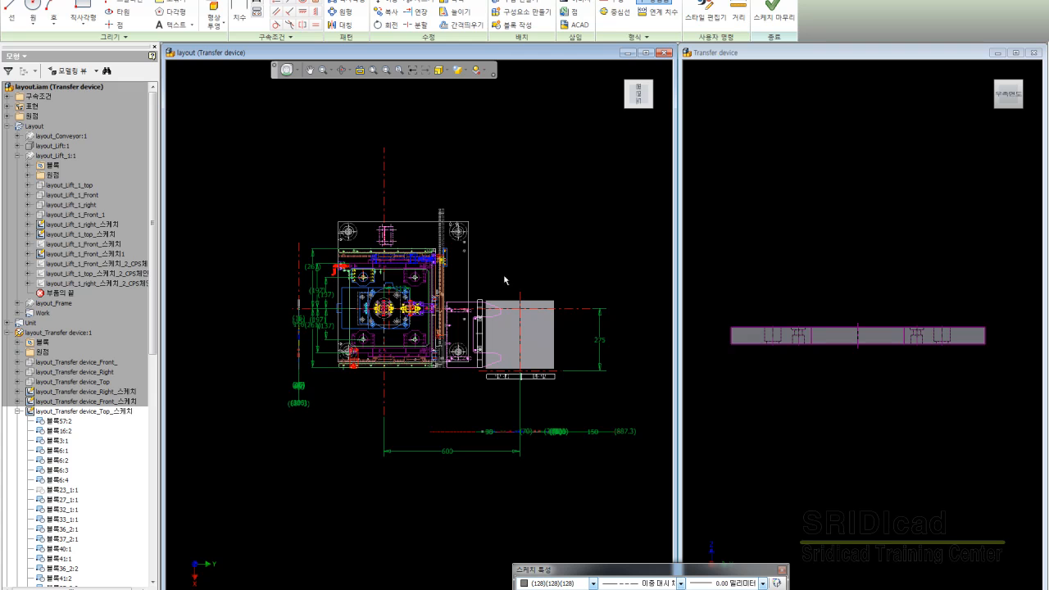
# - Delete the large outer plate outline around the motor assembly from the pasted top-view geometry
pyautogui.scroll(2, 448, 407)
pyautogui.scroll(2, 565, 375)
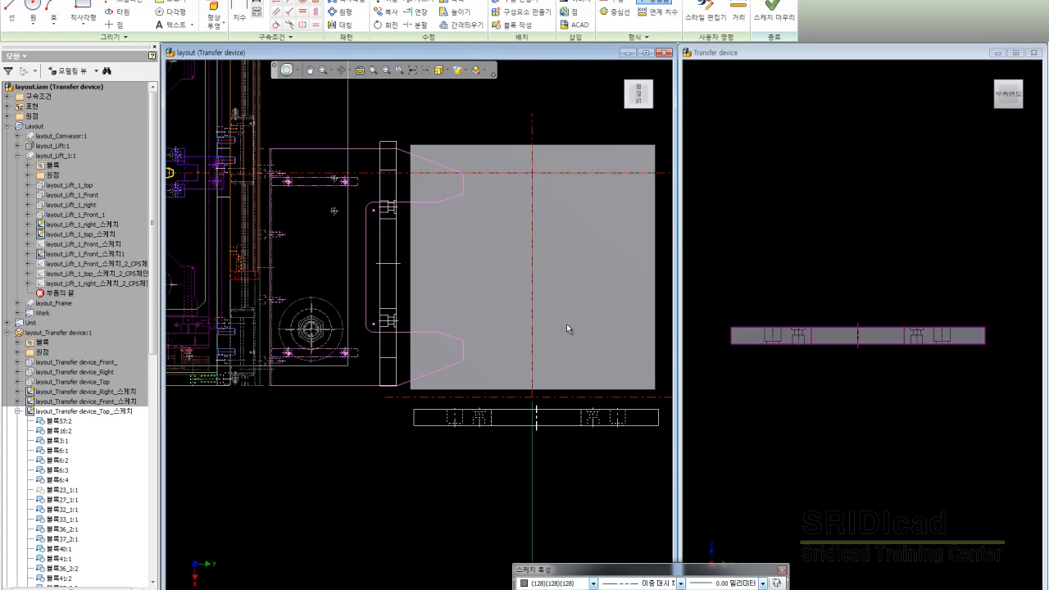
pyautogui.scroll(-2, 567, 324)
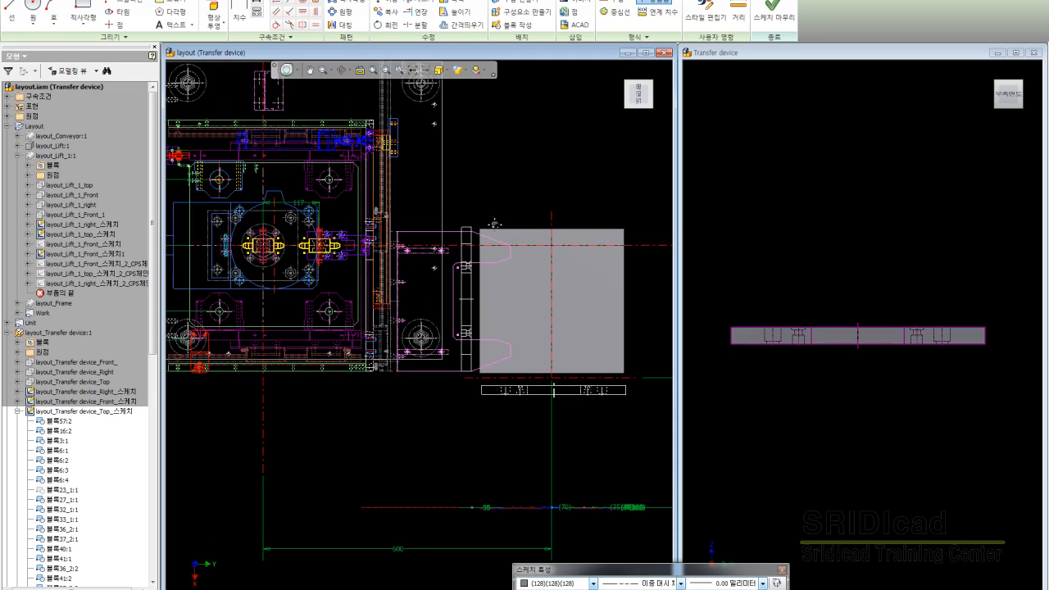
pyautogui.moveTo(494, 223); pyautogui.dragTo(507, 244, button='middle')
pyautogui.scroll(-2, 509, 233)
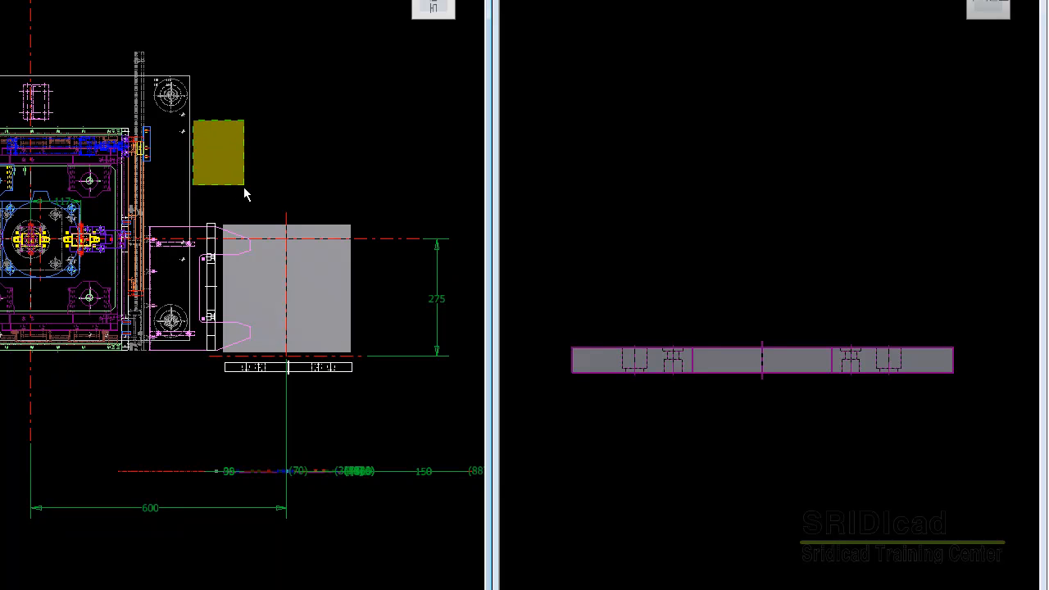
pyautogui.click(193, 115)
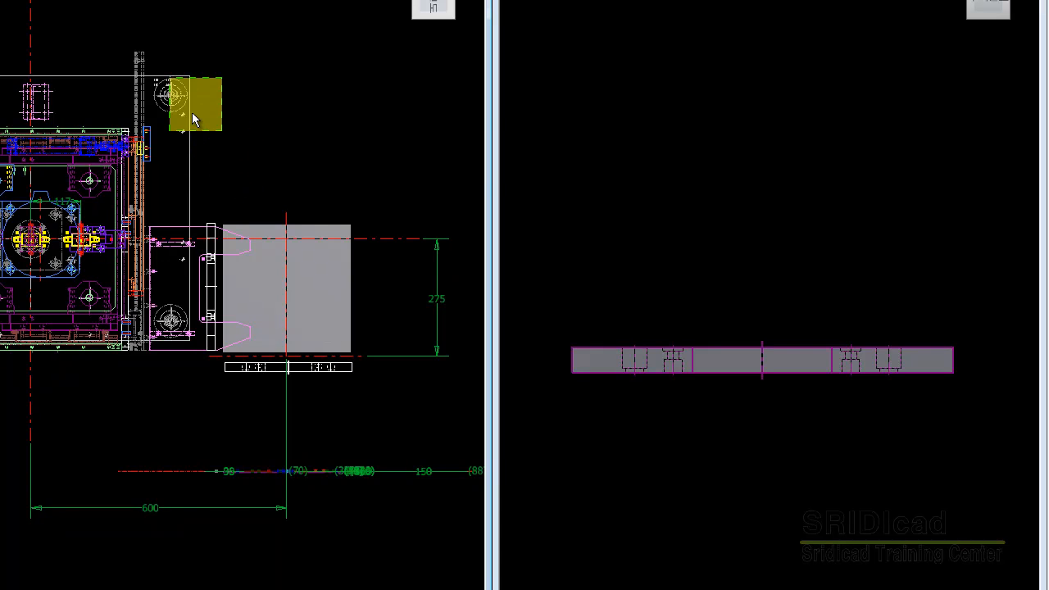
pyautogui.press('Delete')
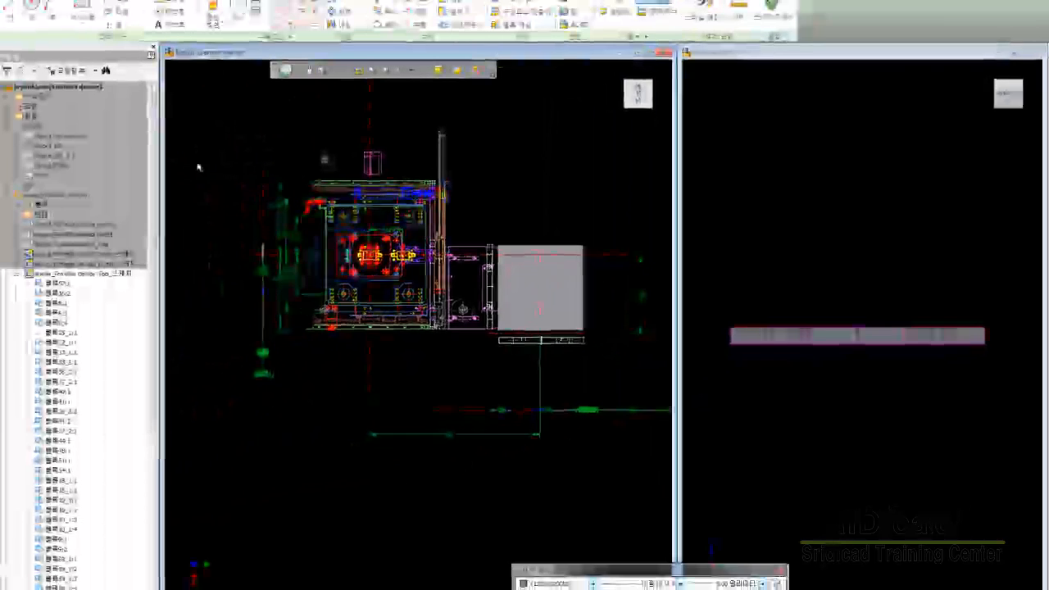
# - Delete the unneeded rail, bracket and base-plate blocks around the motor in the pasted top view
pyautogui.scroll(3, 367, 253)
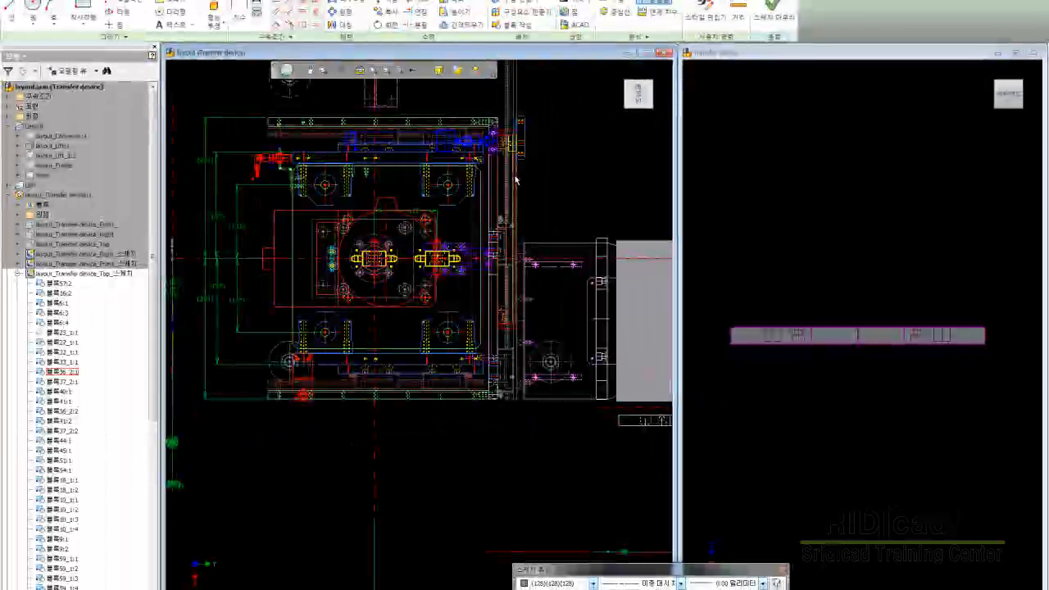
pyautogui.moveTo(395, 163); pyautogui.dragTo(336, 162, button='middle')
pyautogui.moveTo(501, 205); pyautogui.dragTo(422, 112)
pyautogui.press('Delete')
pyautogui.scroll(-2, 500, 222)
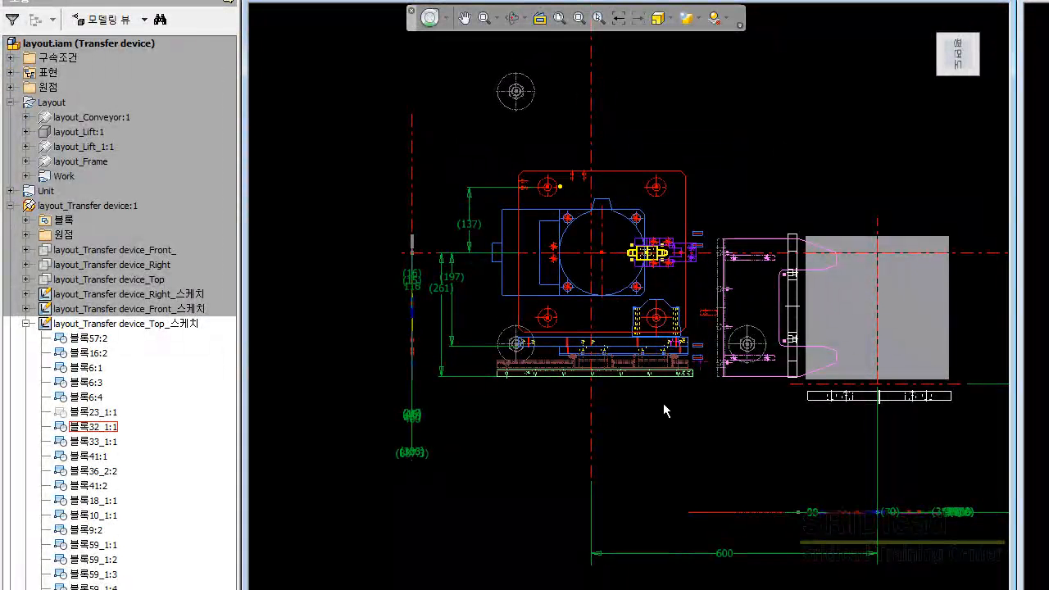
pyautogui.click(608, 330)
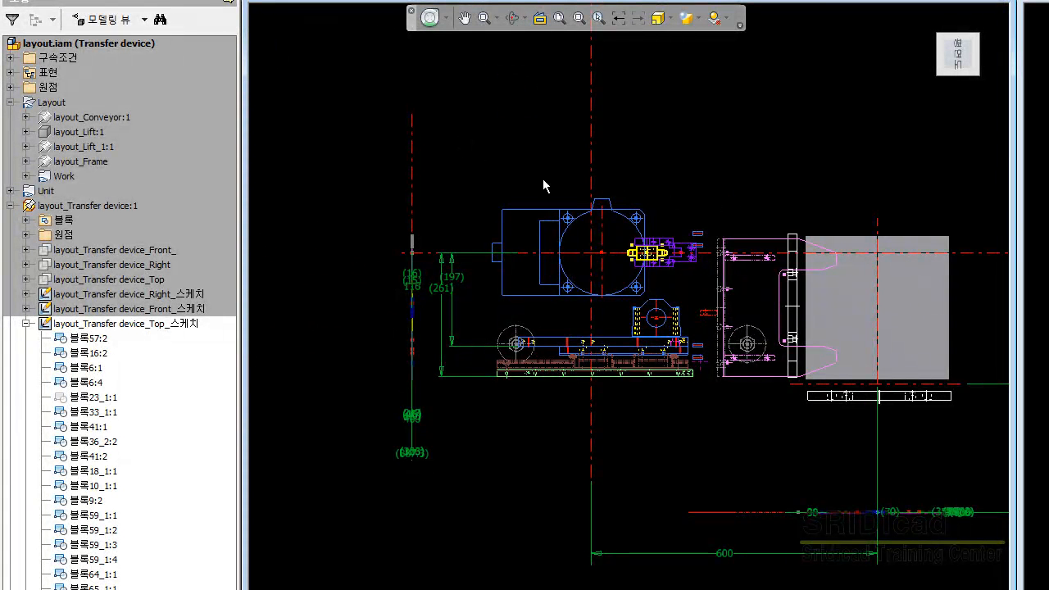
# - Turn off dimension visibility for the layout_Transfer device_Front_스케치 and layout_Transfer device_Right_스케치 sketches
pyautogui.rightClick(65, 309)
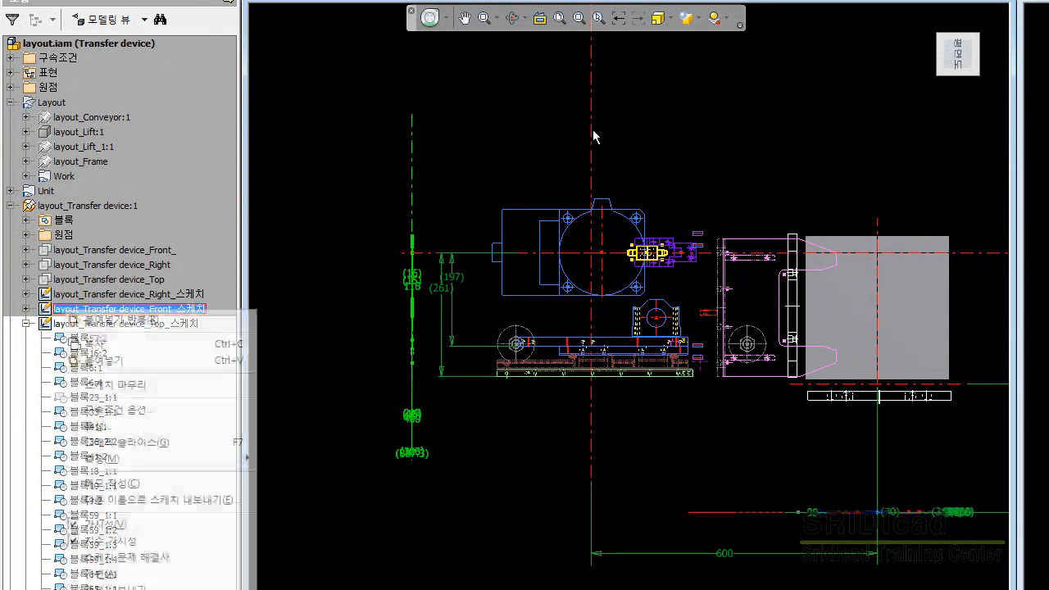
pyautogui.click(110, 541)
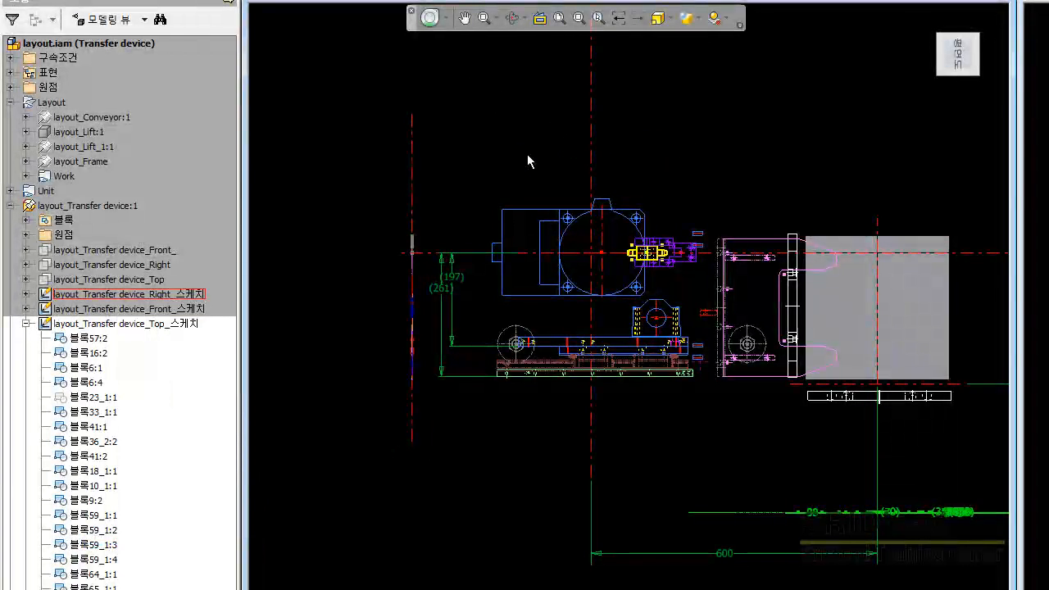
pyautogui.rightClick(171, 294)
pyautogui.click(217, 527)
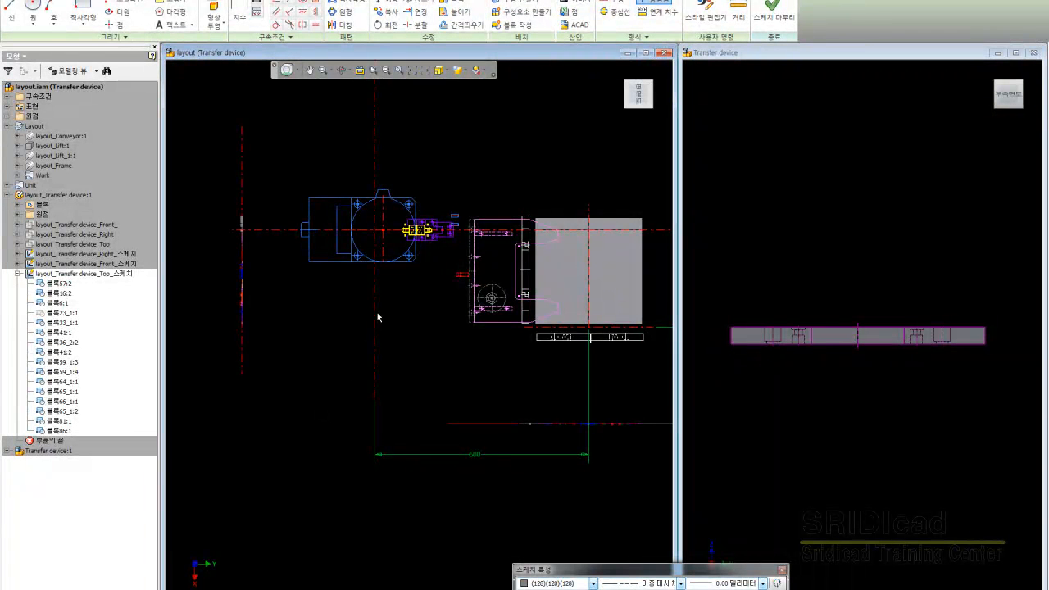
# - Copy the horizontal centreline through the motor and grey square with precise input at X 116, Y 0
pyautogui.scroll(3, 264, 218)
pyautogui.moveTo(600, 306); pyautogui.dragTo(538, 296, button='middle')
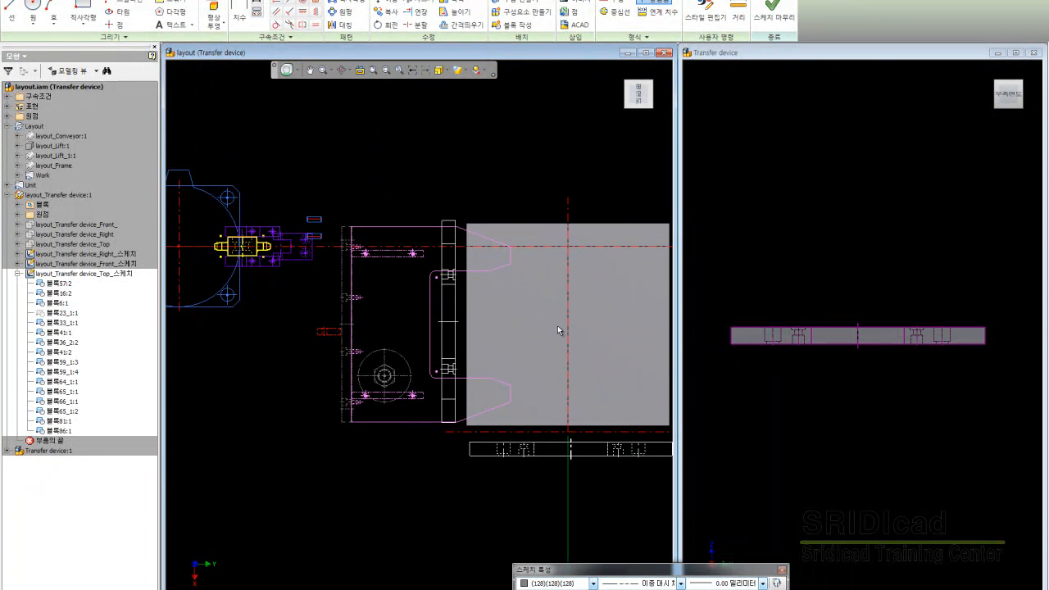
pyautogui.scroll(-2, 527, 317)
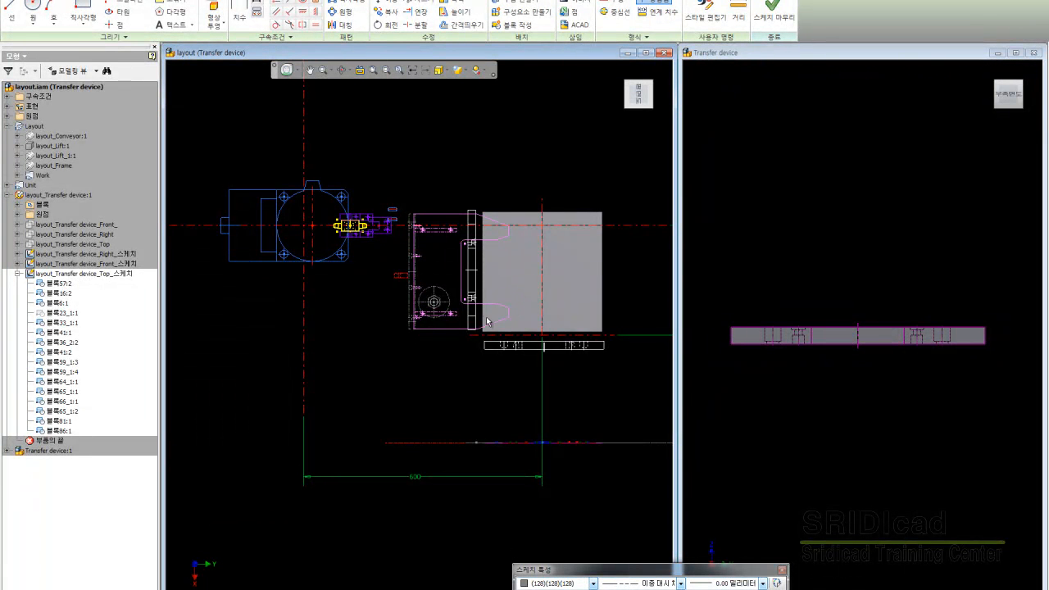
pyautogui.scroll(-2, 487, 322)
pyautogui.scroll(3, 529, 264)
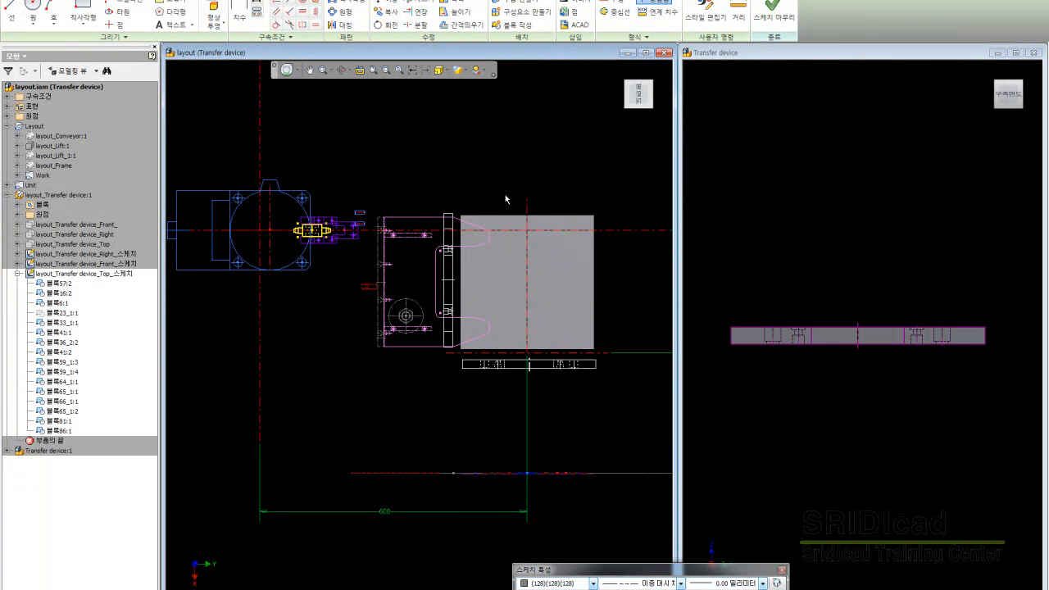
pyautogui.moveTo(607, 199); pyautogui.dragTo(508, 199, button='middle')
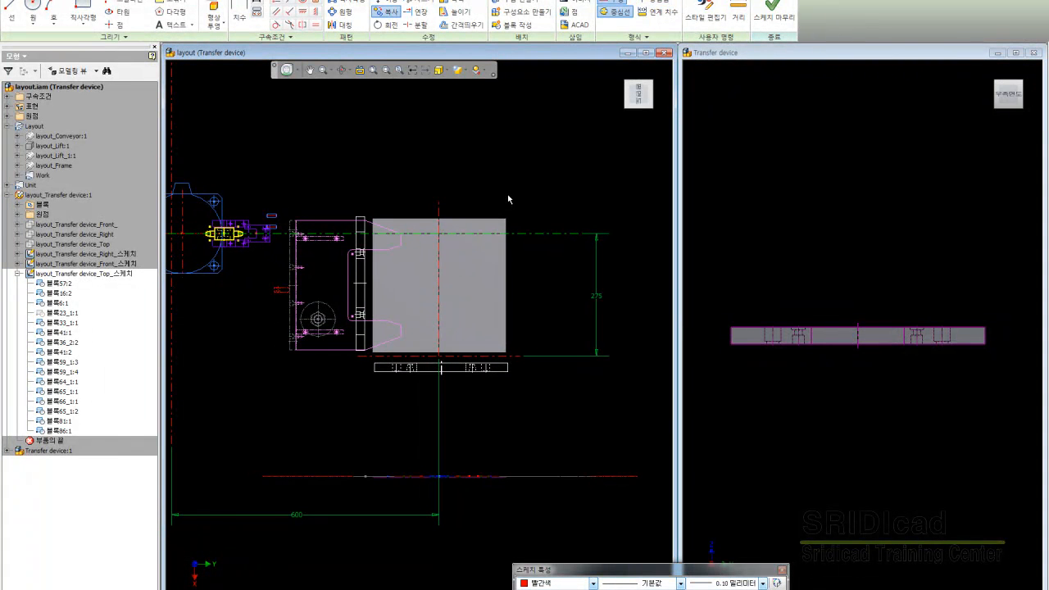
pyautogui.press('Return')
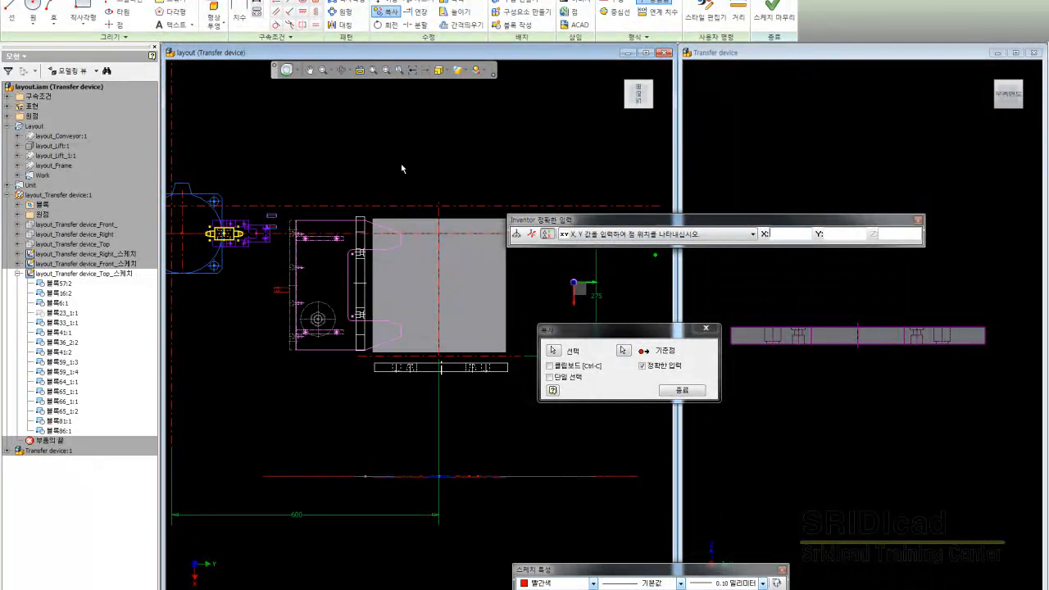
pyautogui.write('0')
pyautogui.press('Tab')
pyautogui.write('6')
pyautogui.press('Return')
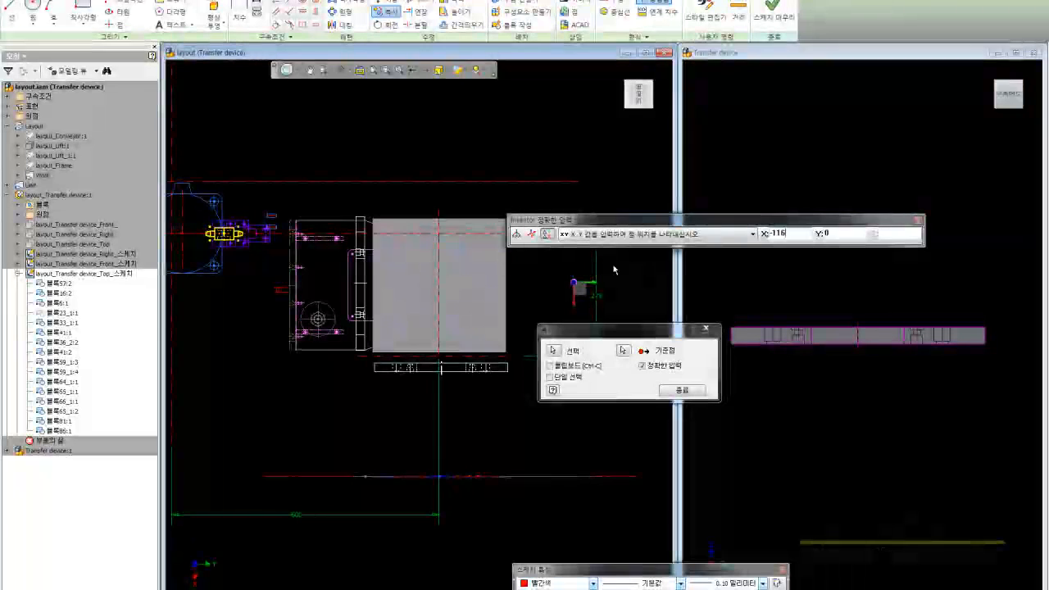
pyautogui.click(546, 236)
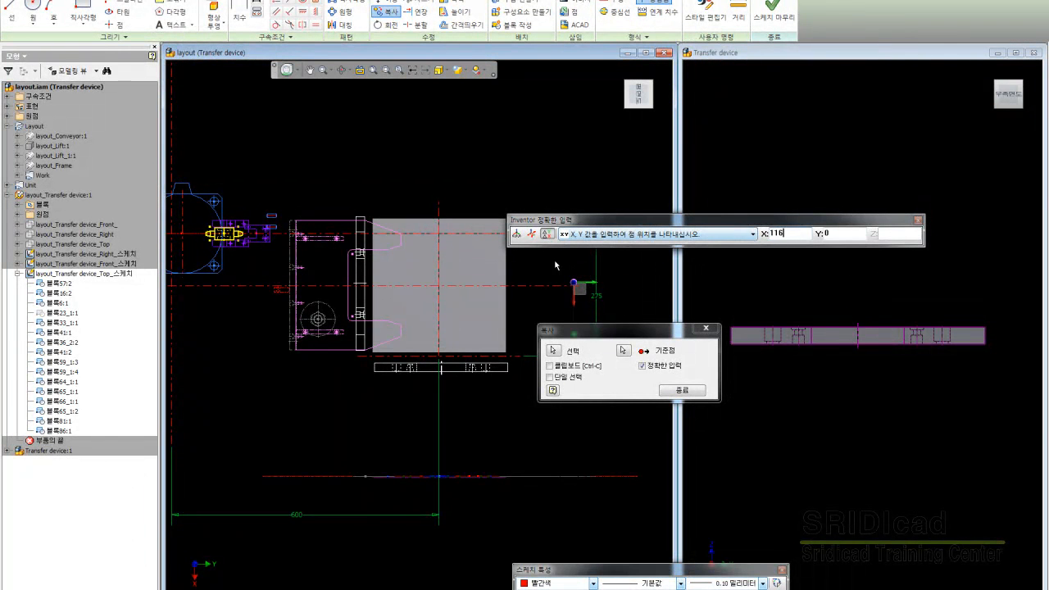
pyautogui.press('Escape')
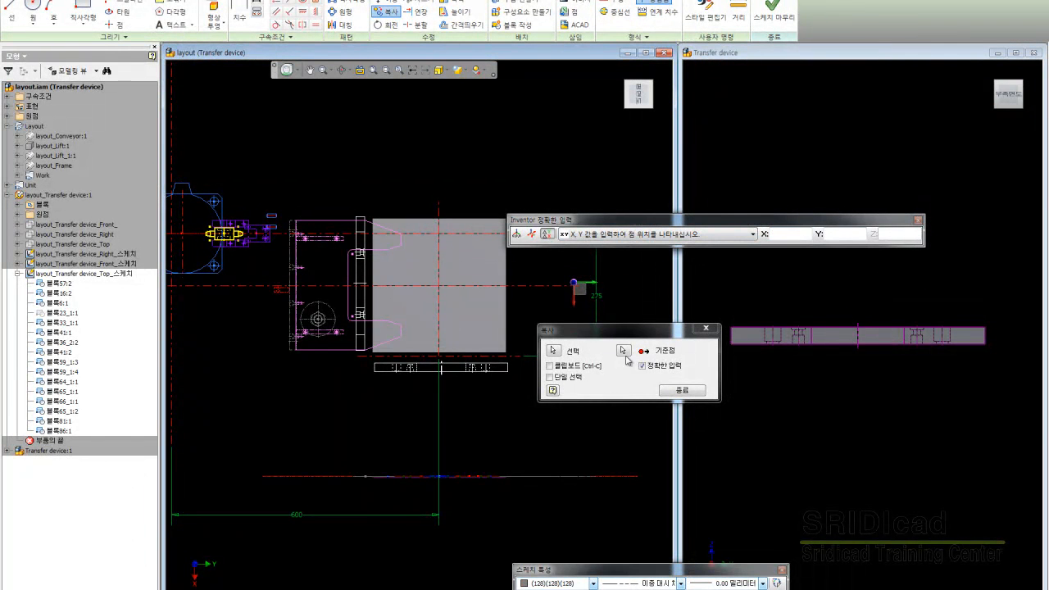
pyautogui.press('Escape')
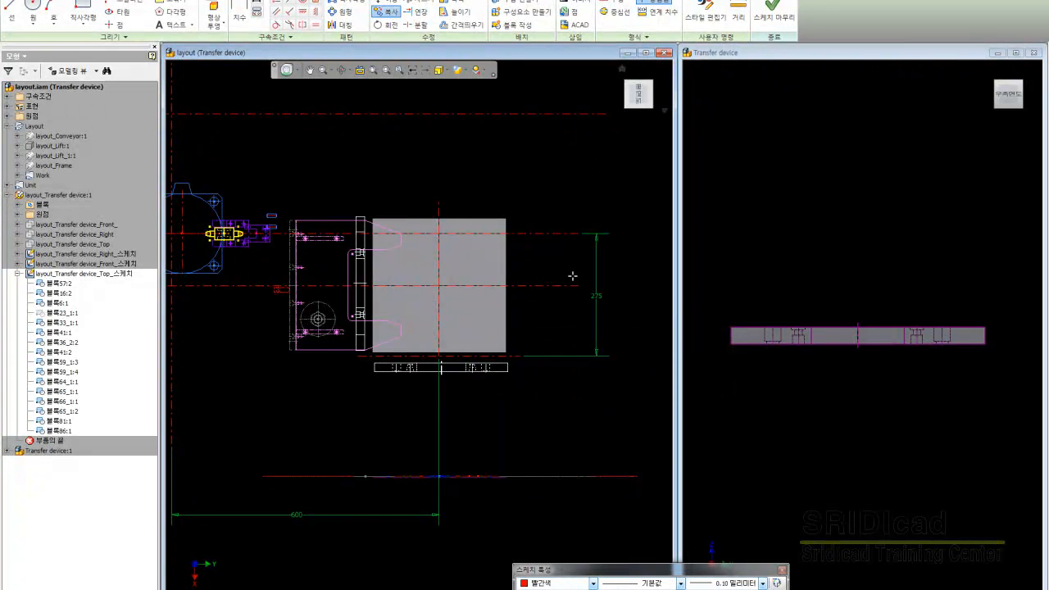
# - In the right-side view, copy the pointed post block with its flanged base and paste it into the layout_Transfer device_Top_스케치 sketch
pyautogui.scroll(-2, 572, 314)
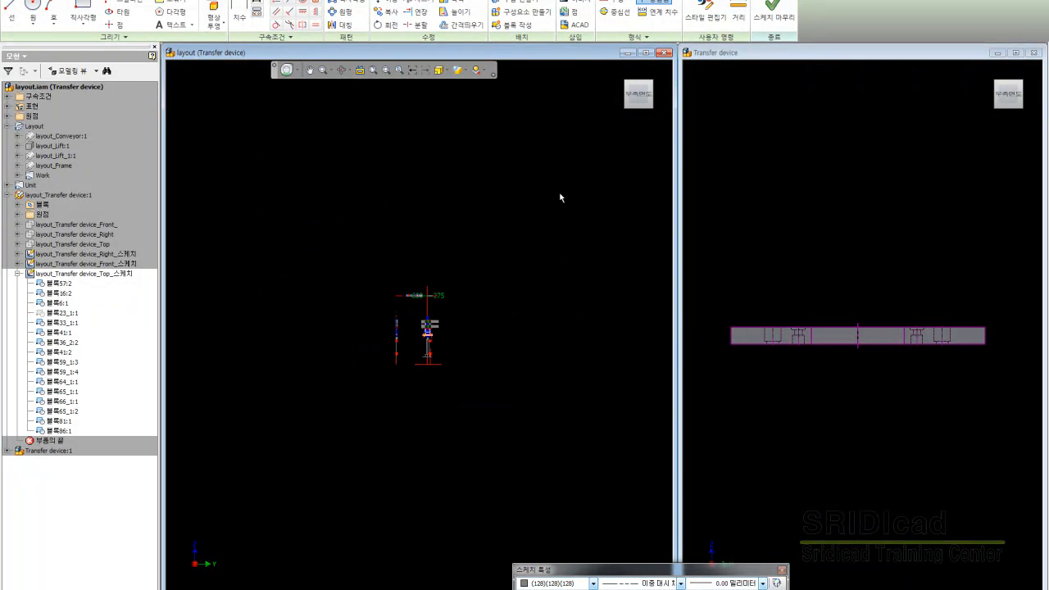
pyautogui.scroll(8, 558, 195)
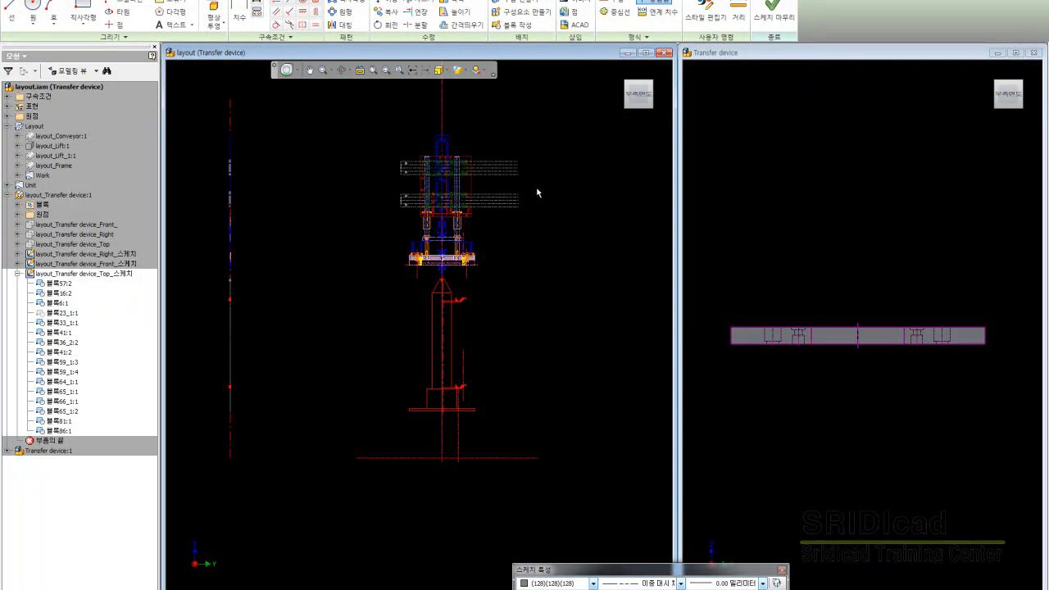
pyautogui.rightClick(451, 347)
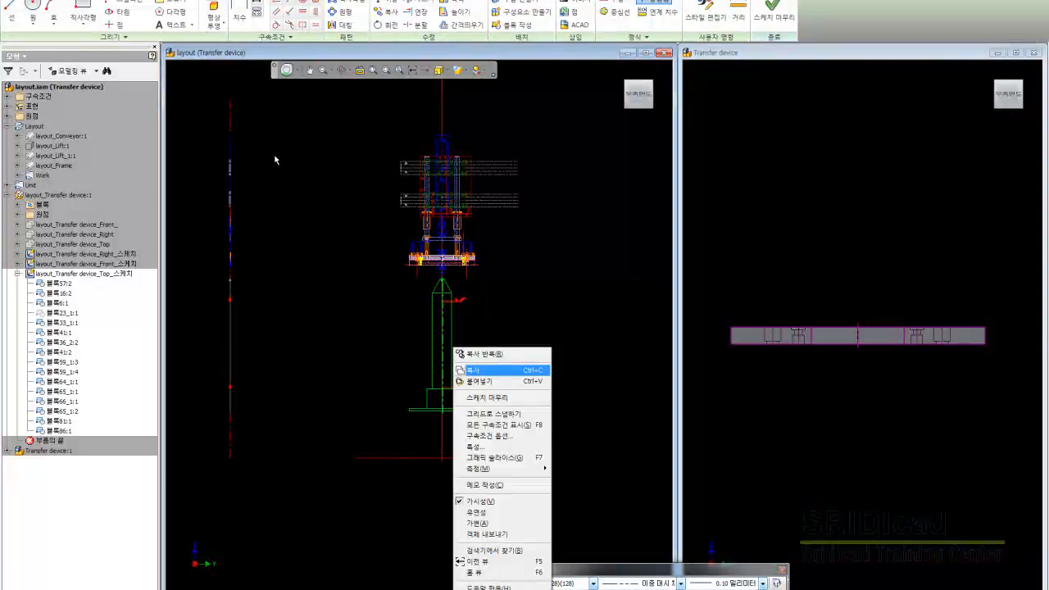
pyautogui.click(483, 369)
pyautogui.rightClick(73, 274)
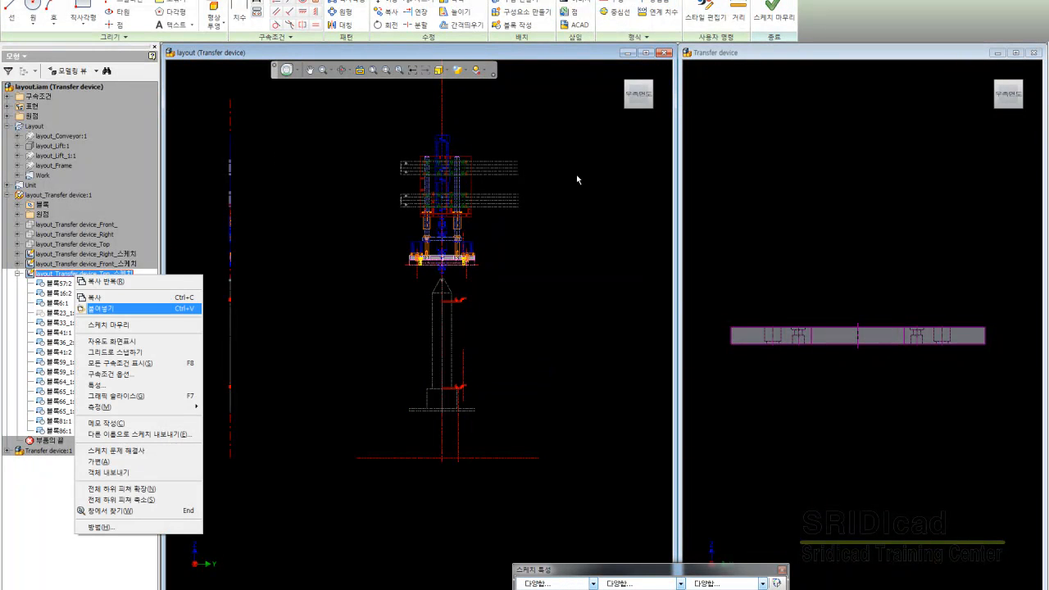
pyautogui.click(100, 309)
# - In the top view, rotate the pasted post block 90° about its base and move it onto the vertical centreline above the grey square
pyautogui.click(638, 71)
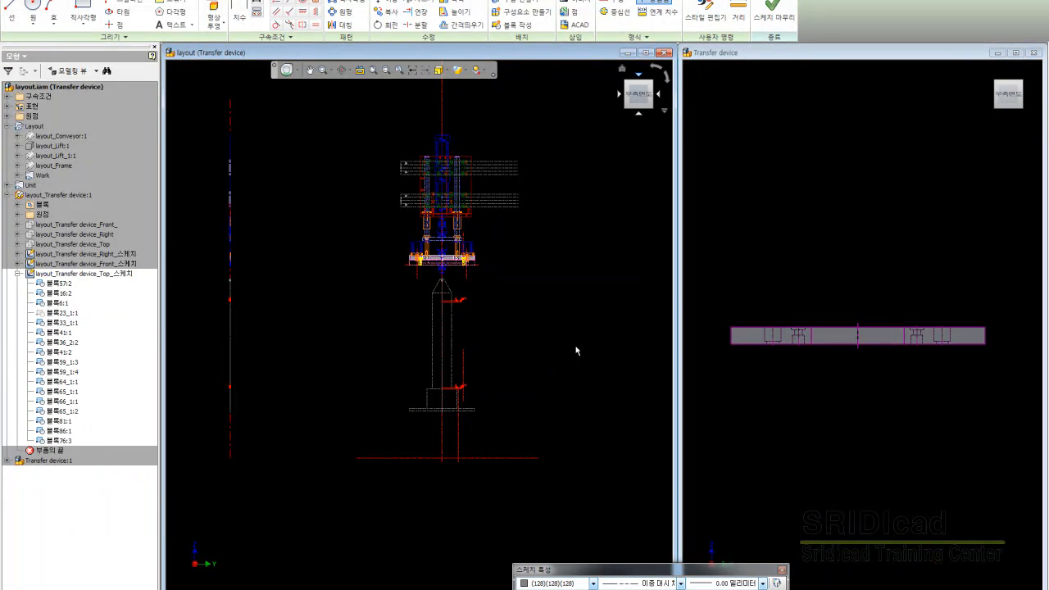
pyautogui.scroll(5, 416, 350)
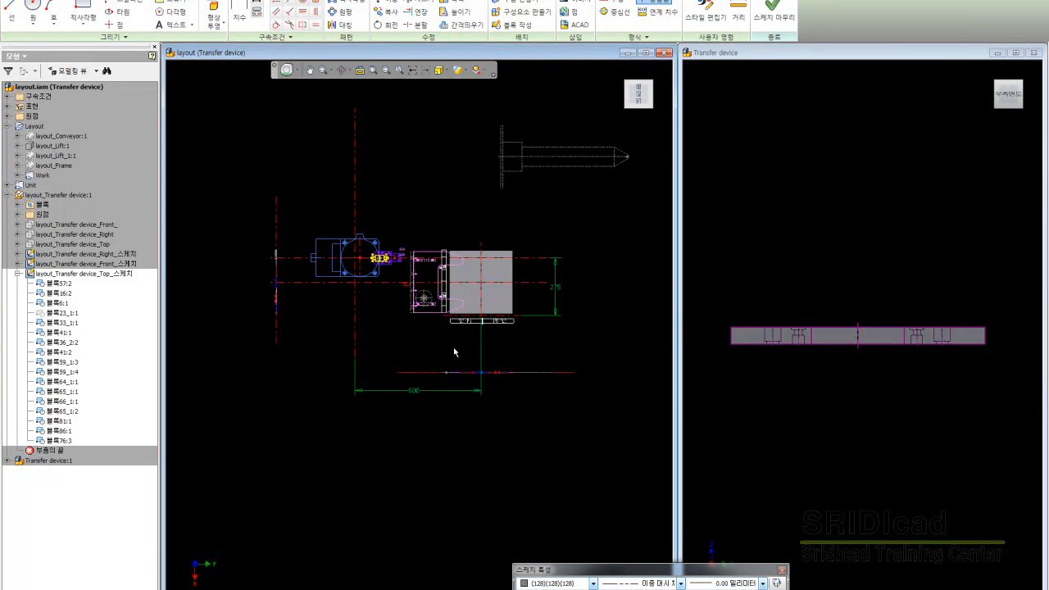
pyautogui.press('r')
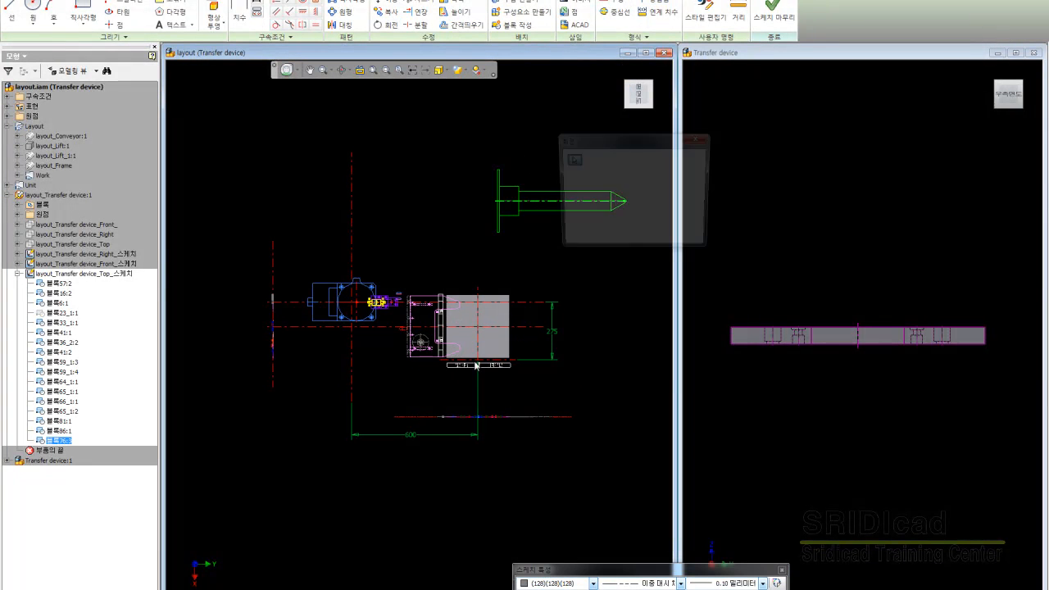
pyautogui.press('Return')
pyautogui.click(501, 202)
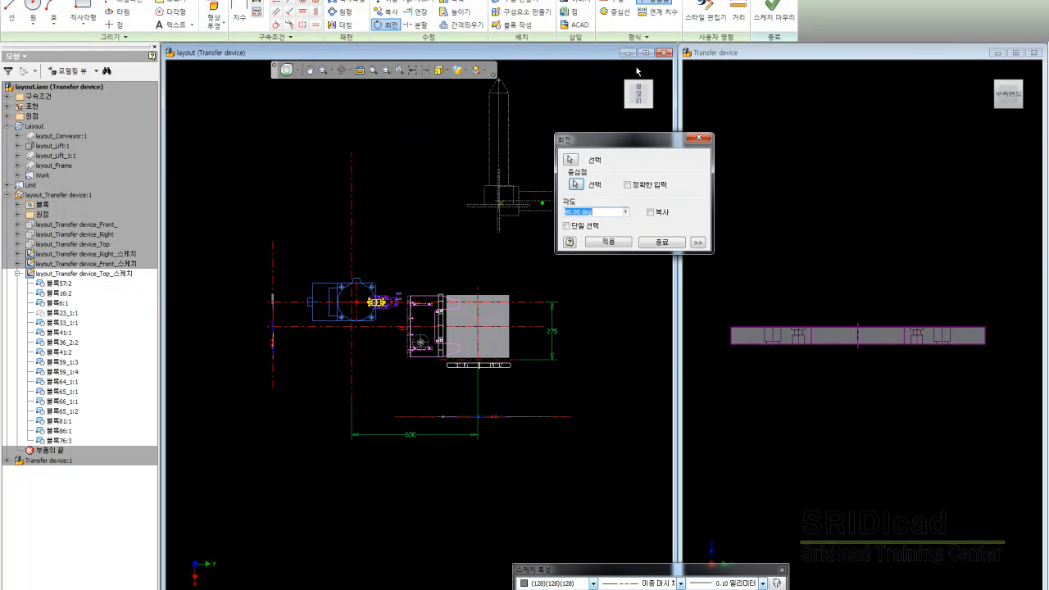
pyautogui.write('90')
pyautogui.press('Return')
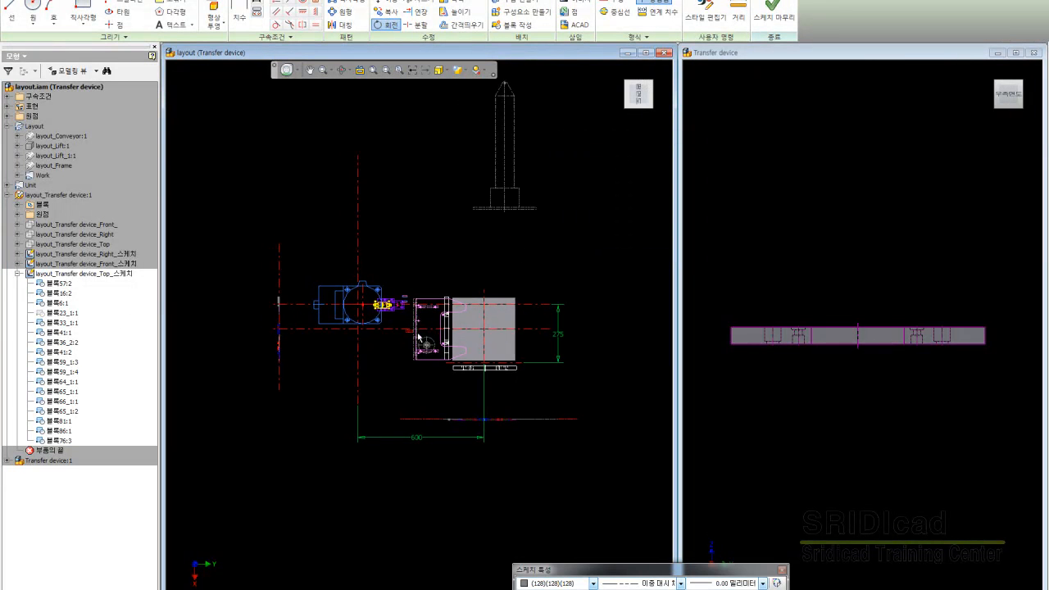
pyautogui.moveTo(517, 218); pyautogui.dragTo(495, 295)
pyautogui.scroll(2, 504, 206)
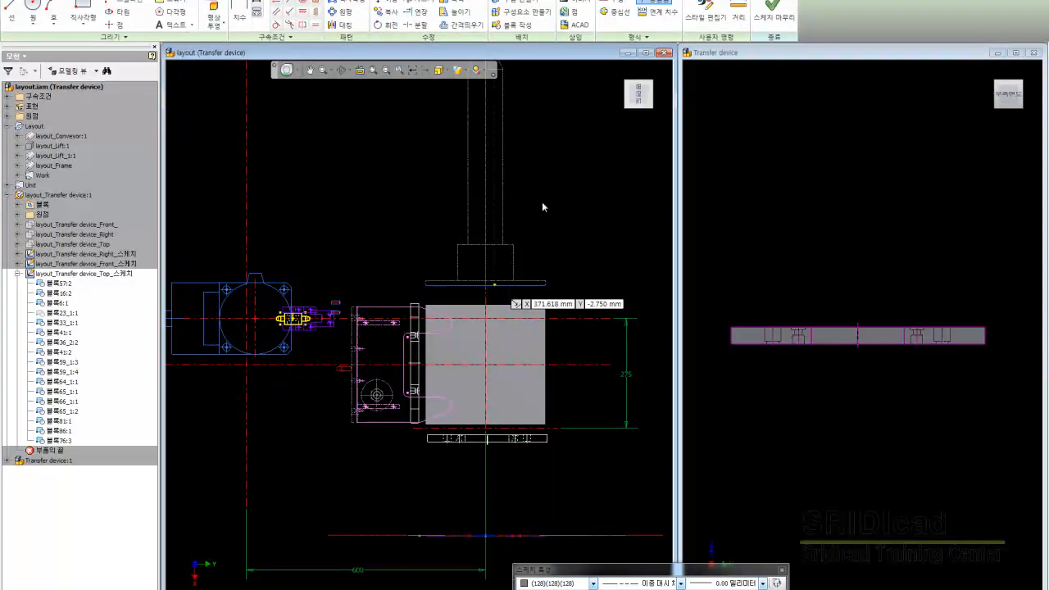
# - Draw a 300 mm circle centred on the post's flange and two concentric circles on its hub matching the hub and shaft widths
pyautogui.press('c')
pyautogui.click(485, 280)
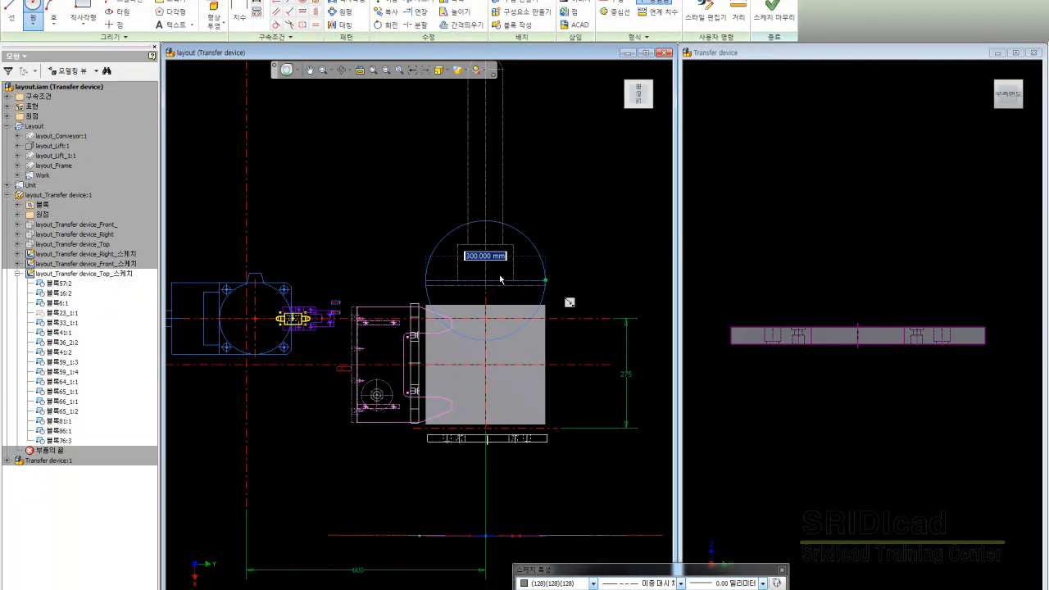
pyautogui.click(513, 244)
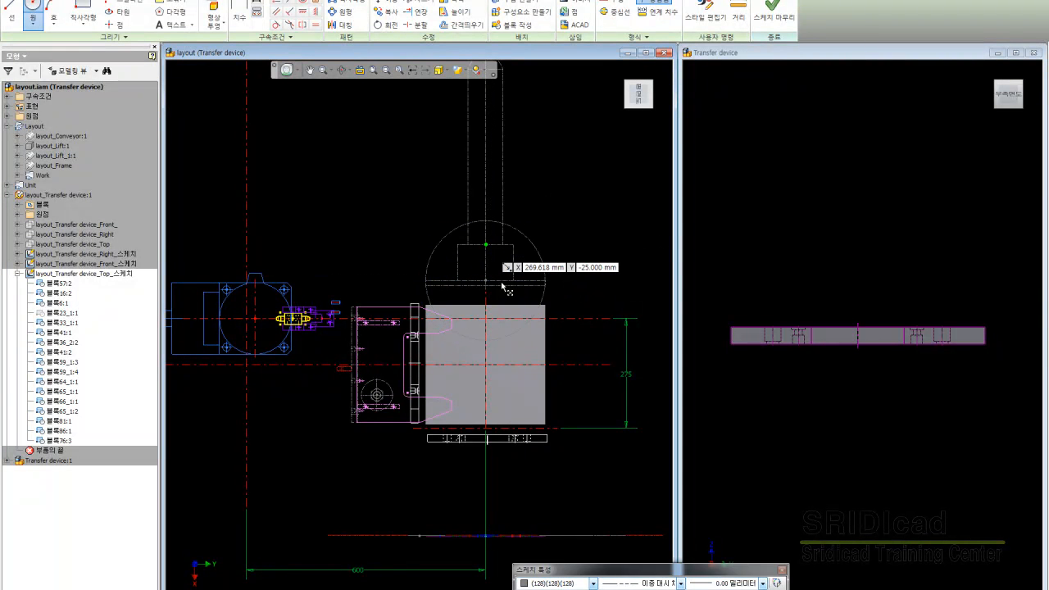
pyautogui.click(513, 244)
pyautogui.click(485, 244)
pyautogui.click(504, 244)
pyautogui.moveTo(502, 285); pyautogui.dragTo(484, 280, button='middle')
pyautogui.press('Escape')
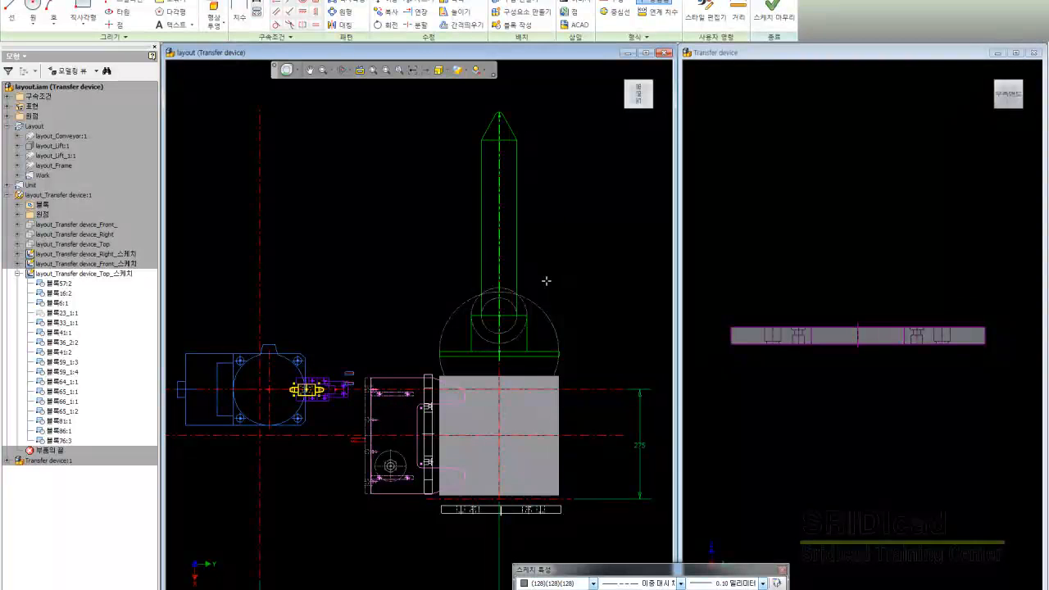
# - Delete the pasted pointed post block and move the two hub circles onto the centre of the 300 mm circle
pyautogui.press('l')
pyautogui.press('Delete')
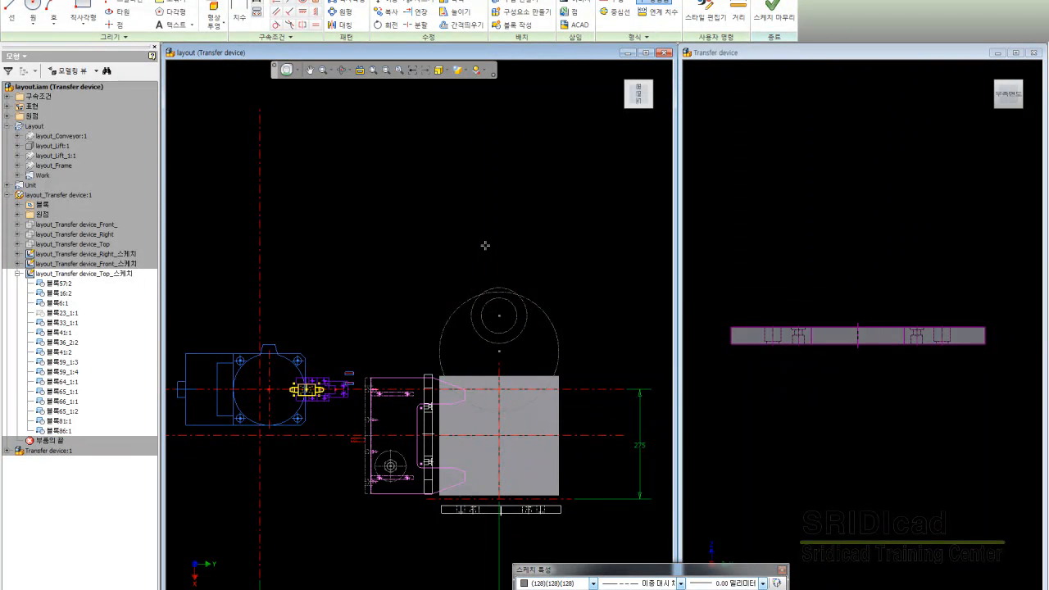
pyautogui.scroll(-3, 500, 246)
pyautogui.click(489, 247)
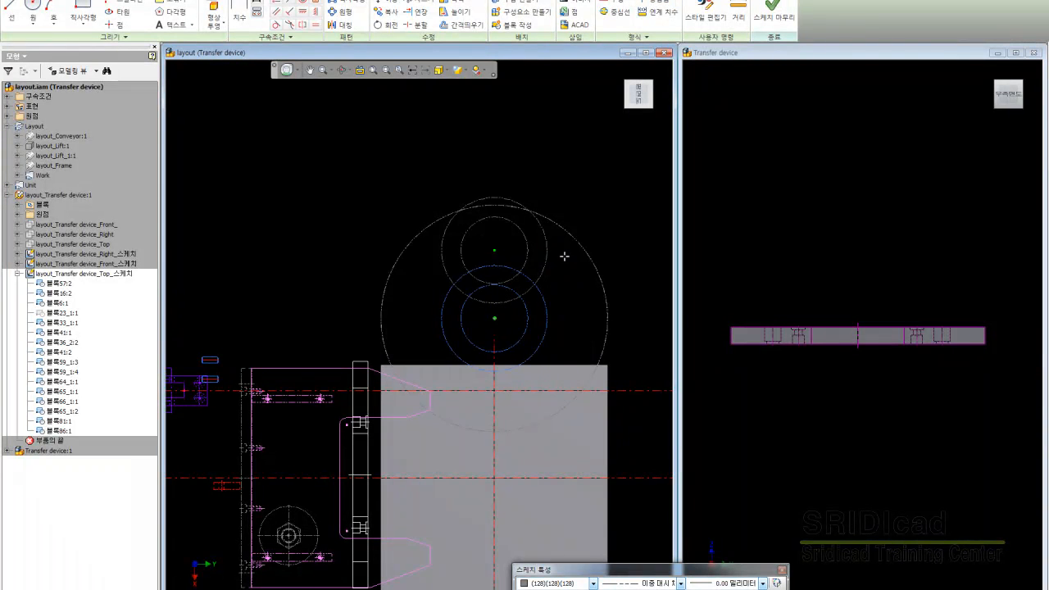
pyautogui.scroll(3, 552, 218)
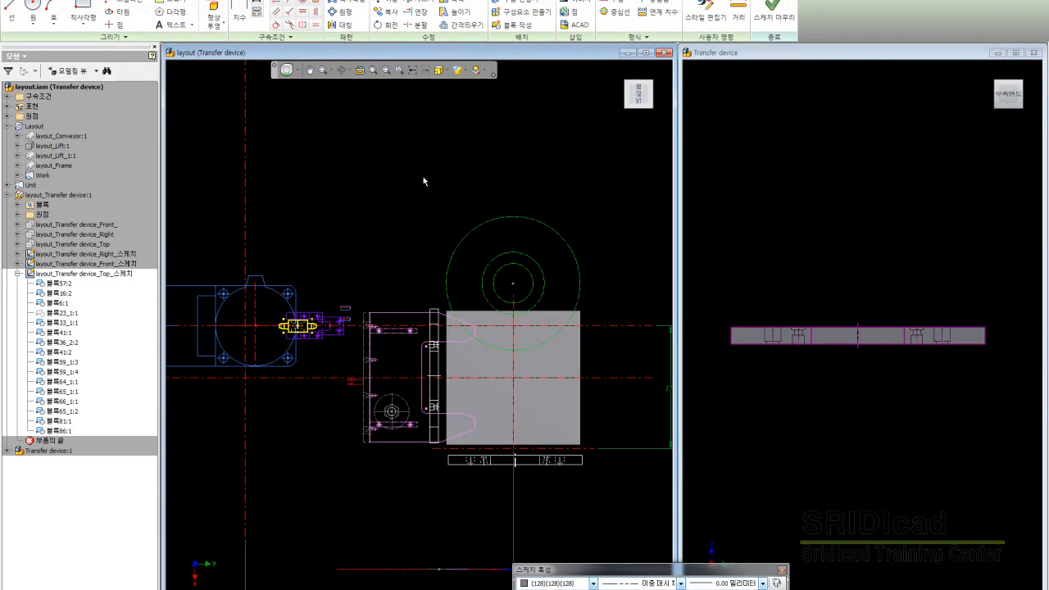
# - Move the three concentric circles straight up, clear of the grey square
pyautogui.press('m')
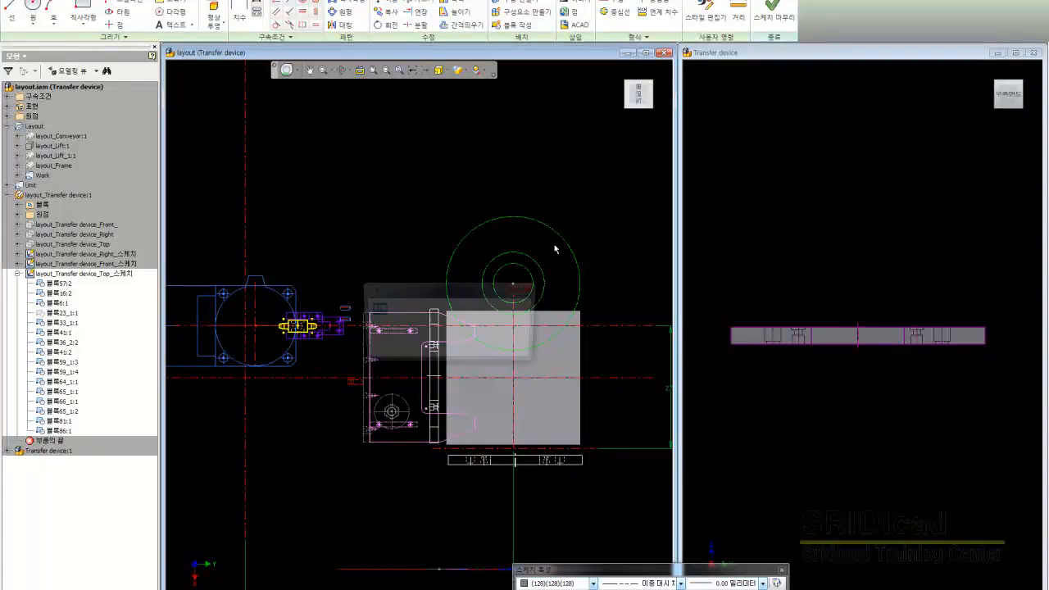
pyautogui.click(546, 253)
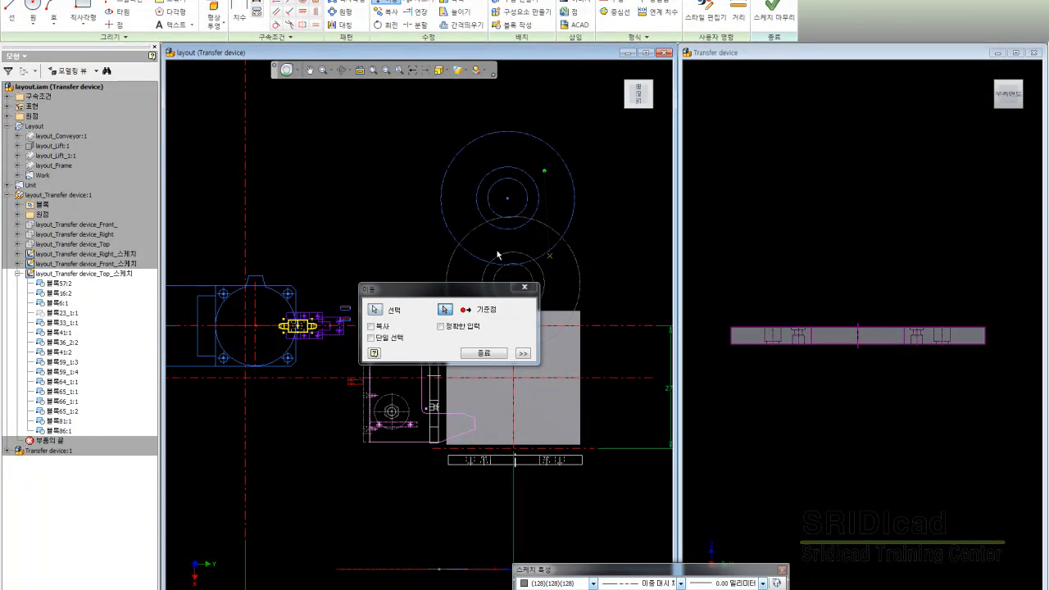
pyautogui.click(547, 156)
pyautogui.press('Escape')
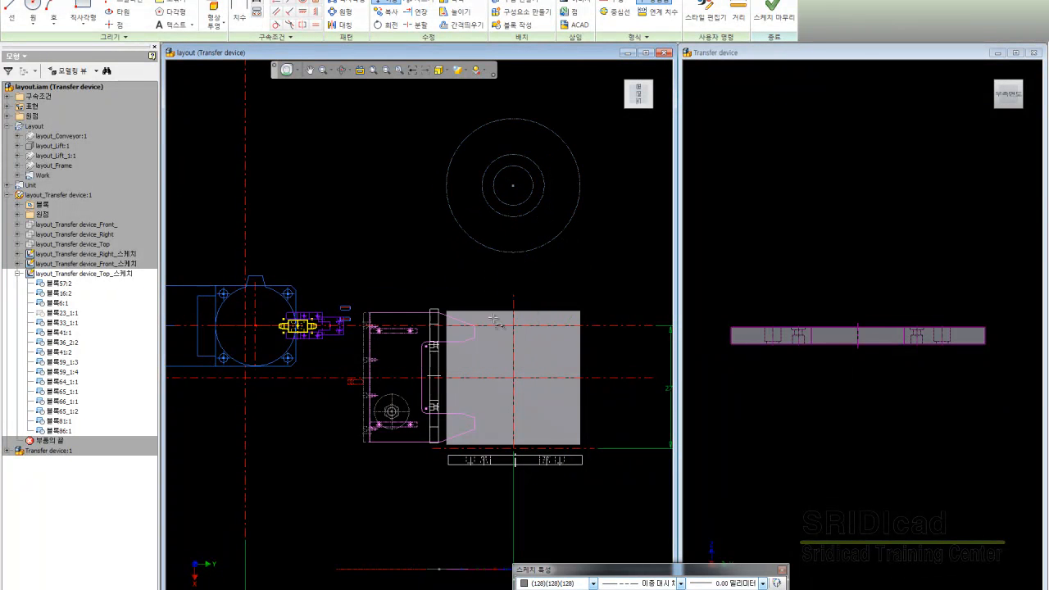
# - Create a block from the three concentric circles and place its centre on the grey square's centreline intersection
pyautogui.moveTo(620, 216); pyautogui.dragTo(612, 252, button='middle')
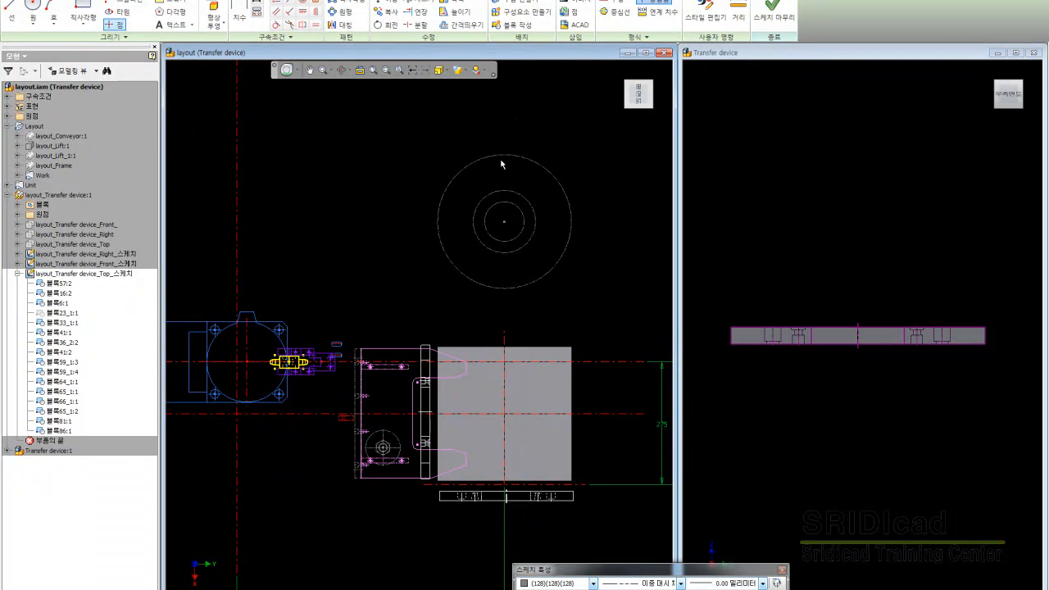
pyautogui.moveTo(596, 259); pyautogui.dragTo(534, 220)
pyautogui.press('b')
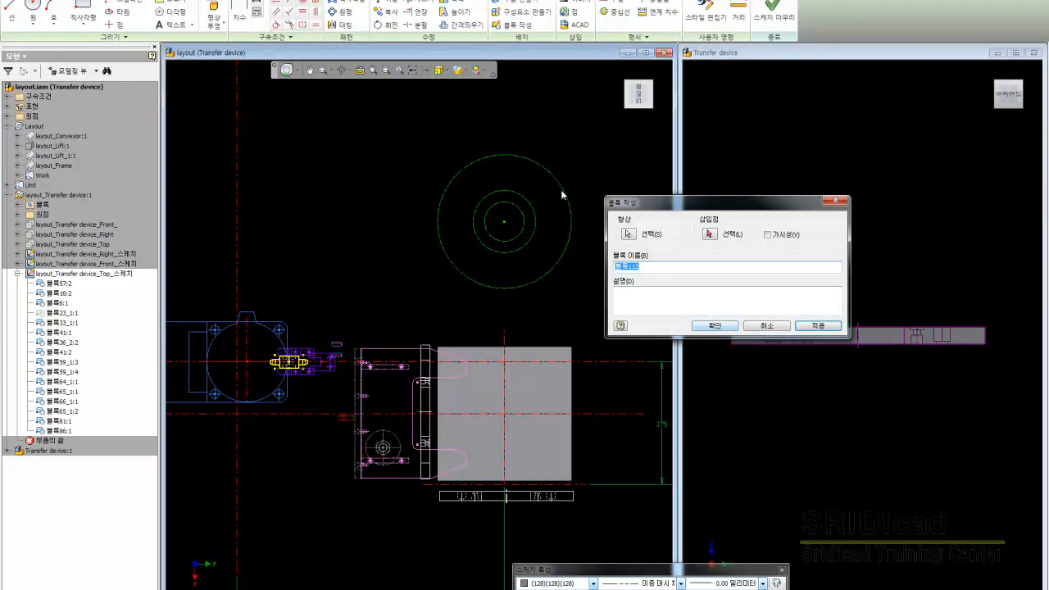
pyautogui.press('Escape')
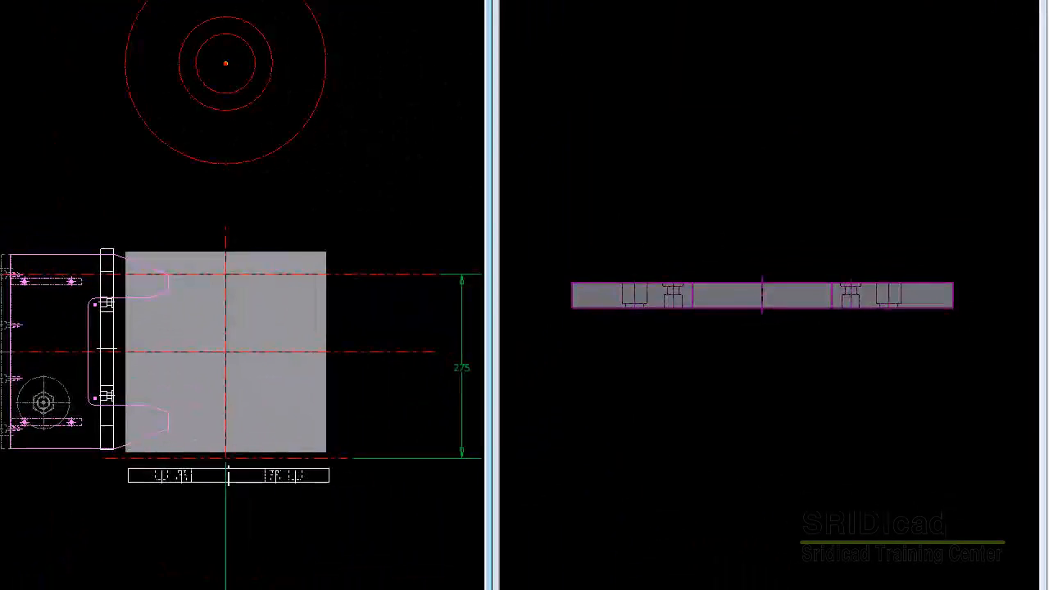
pyautogui.moveTo(225, 63); pyautogui.dragTo(226, 351)
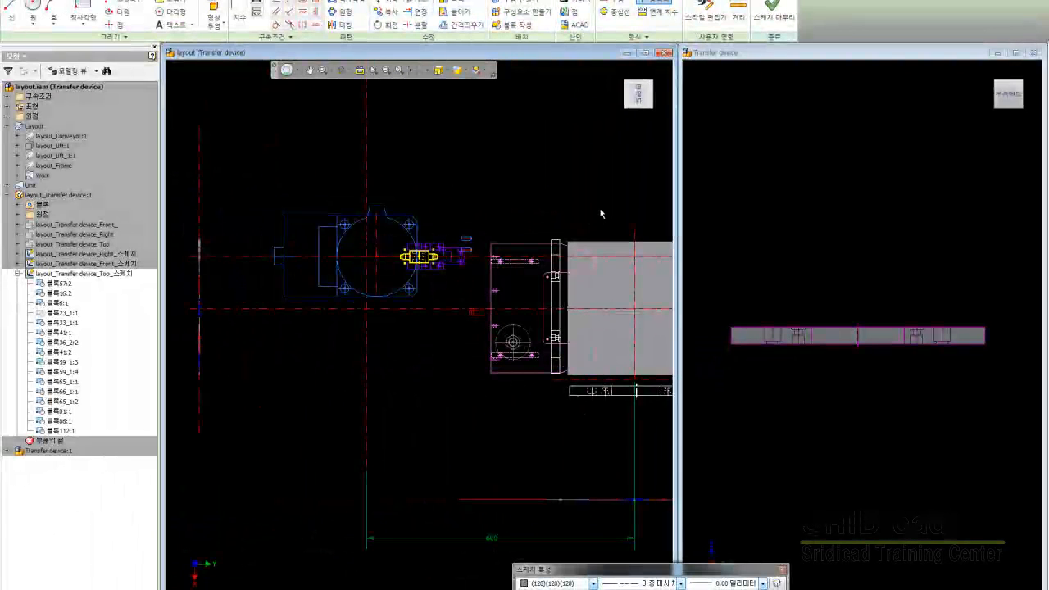
# - Delete the motor block together with the small yellow and purple bracket blocks beside it
pyautogui.moveTo(260, 191); pyautogui.dragTo(489, 303)
pyautogui.press('Delete')
pyautogui.scroll(-5, 594, 178)
pyautogui.scroll(3, 590, 178)
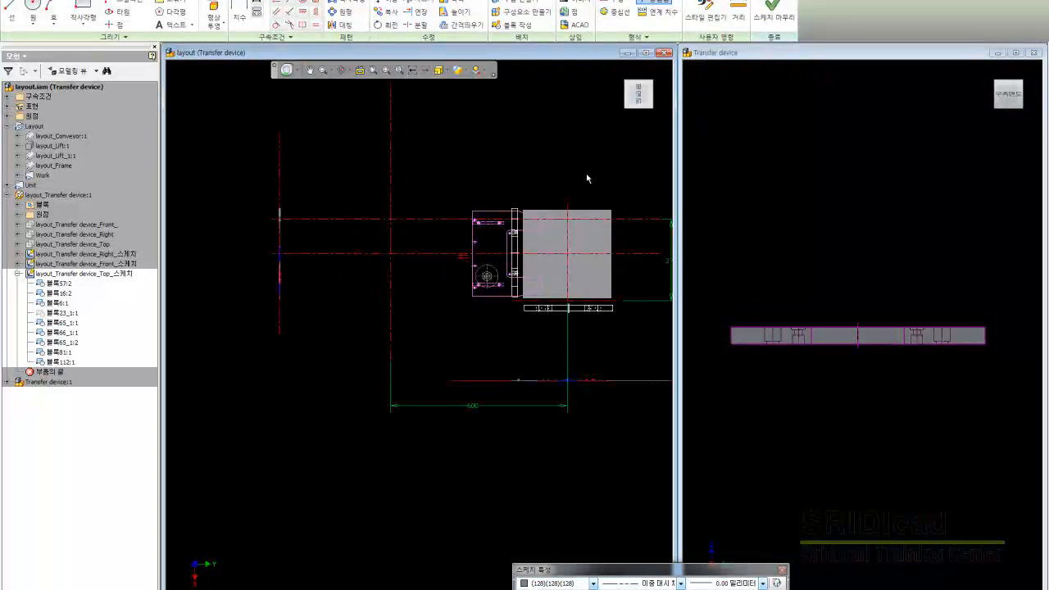
pyautogui.press('l')
pyautogui.click(362, 226)
pyautogui.press('Escape')
pyautogui.press('l')
pyautogui.click(361, 206)
pyautogui.click(362, 280)
pyautogui.press('Escape')
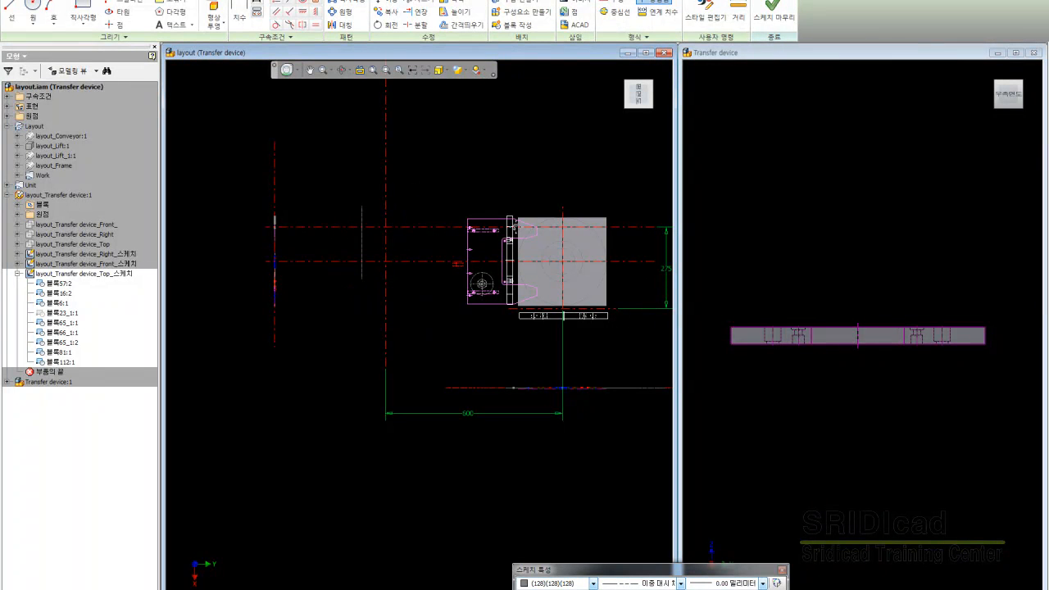
pyautogui.press('Escape')
pyautogui.hotkey('ctrl', 'z')
# - Shorten the upper horizontal centreline so it ends before the forked plate, leaving a short piece across the 600 mm vertical centreline
pyautogui.scroll(-3, 426, 283)
pyautogui.scroll(4, 446, 251)
pyautogui.moveTo(446, 250)
pyautogui.mouseDown(button='middle')
pyautogui.moveTo(440, 295)
pyautogui.moveTo(390, 292)
pyautogui.mouseUp(button='middle')
pyautogui.press('l')
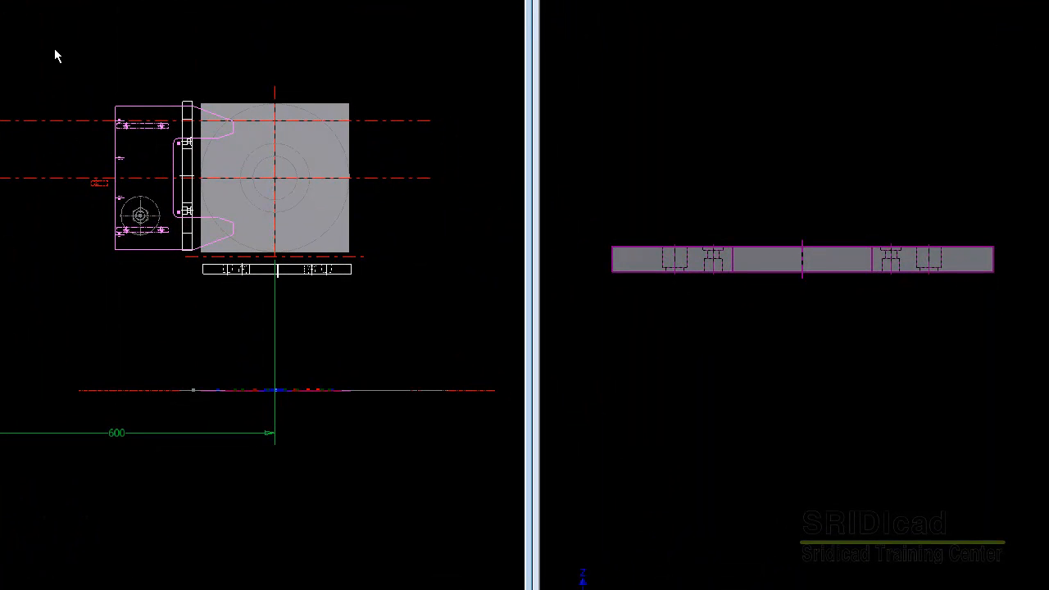
pyautogui.click(35, 122)
pyautogui.click(70, 129)
# - Shorten the upper end of the vertical centreline that lies 600 mm from the grey square's centre
pyautogui.moveTo(168, 61); pyautogui.dragTo(190, 48, button='middle')
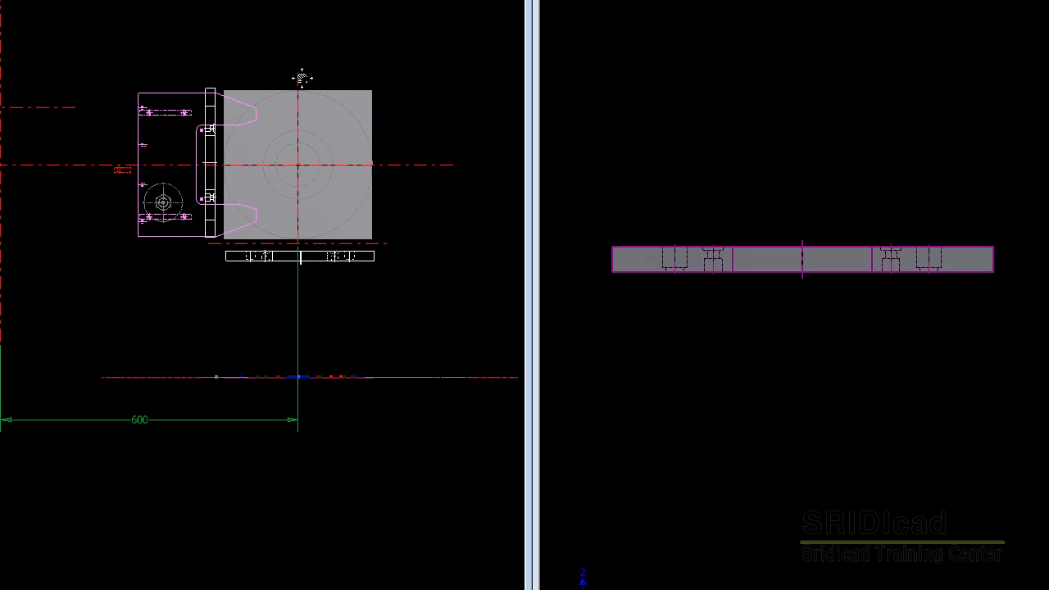
pyautogui.scroll(-3, 431, 122)
pyautogui.moveTo(433, 123); pyautogui.dragTo(441, 167, button='middle')
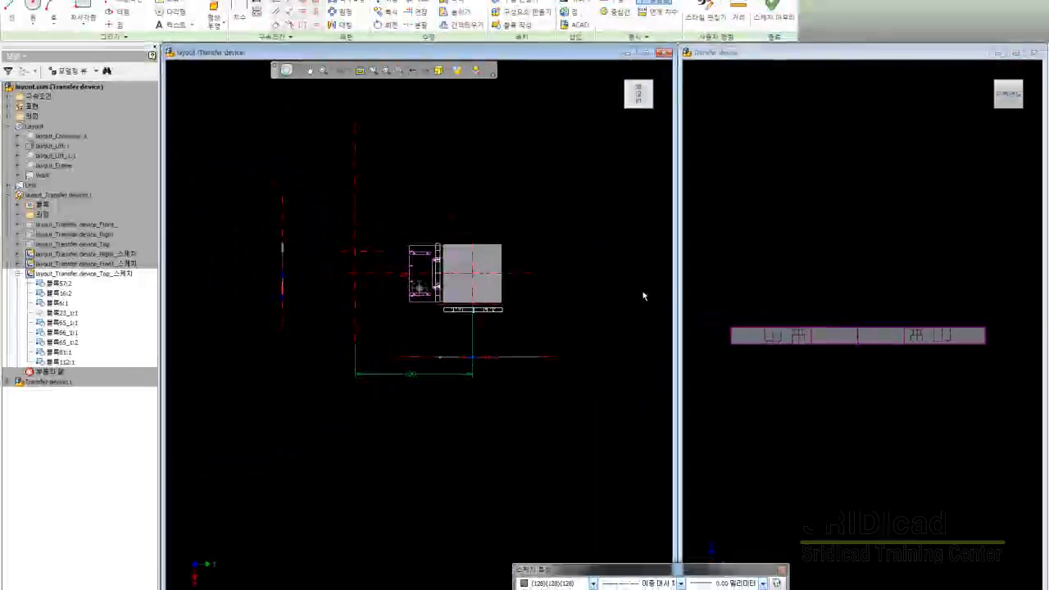
pyautogui.press('Escape')
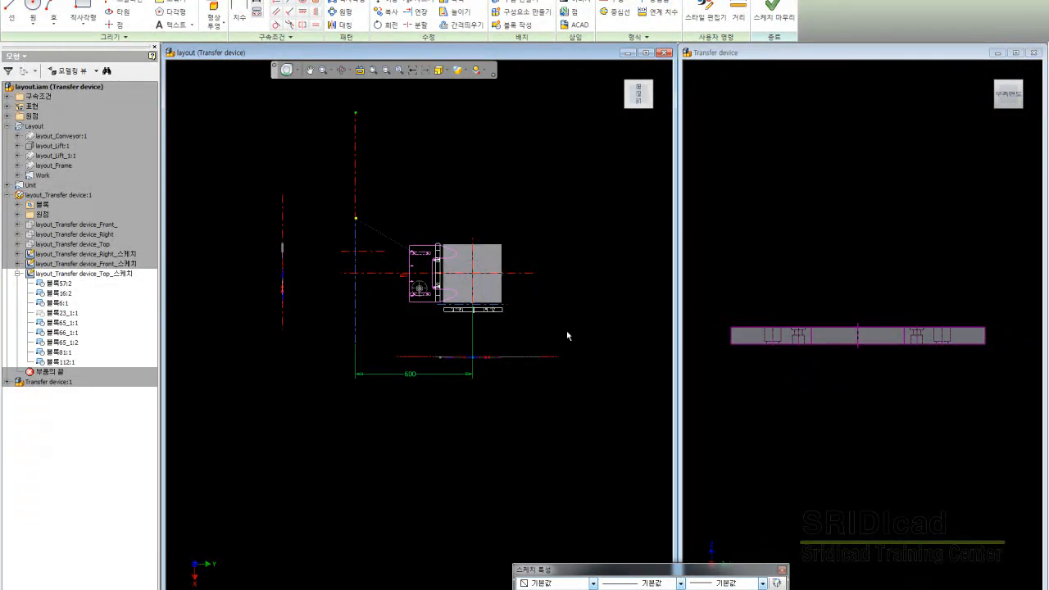
pyautogui.scroll(2, 565, 334)
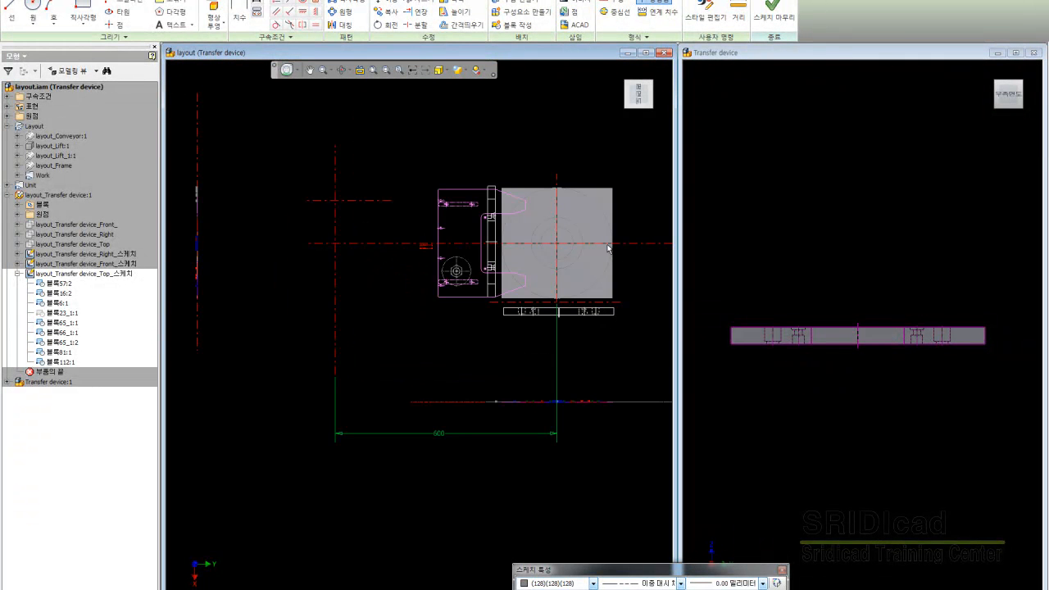
# - Delete the round concentric detail block in the lower part of the forked plate
pyautogui.moveTo(645, 257); pyautogui.dragTo(610, 243, button='middle')
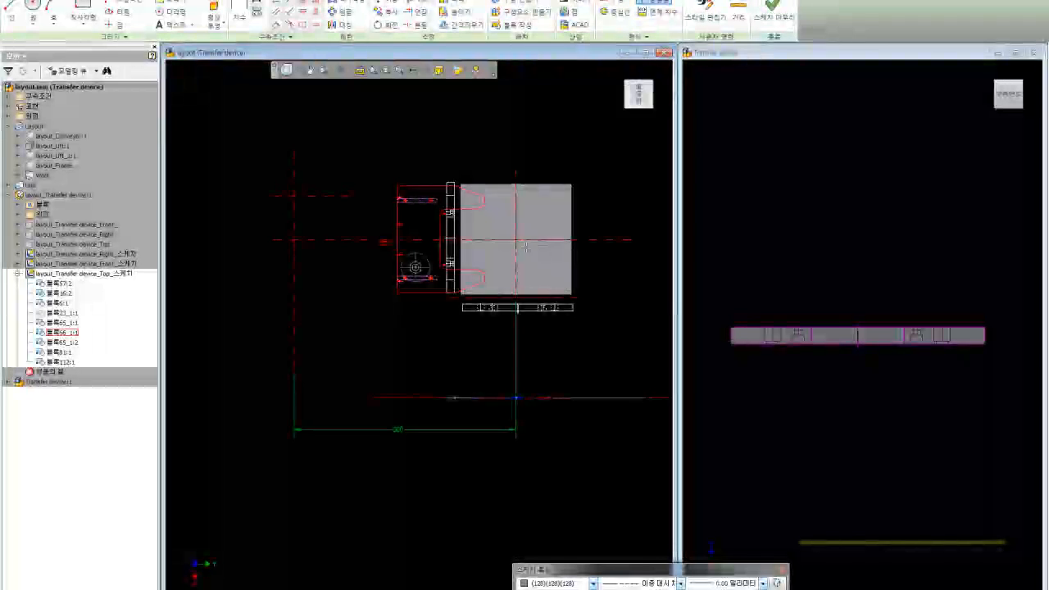
pyautogui.click(415, 266)
pyautogui.press('Delete')
# - Set the forked plate block's colour to (128)(128)(128)
pyautogui.click(401, 212)
pyautogui.hotkey('alt', 'Down')
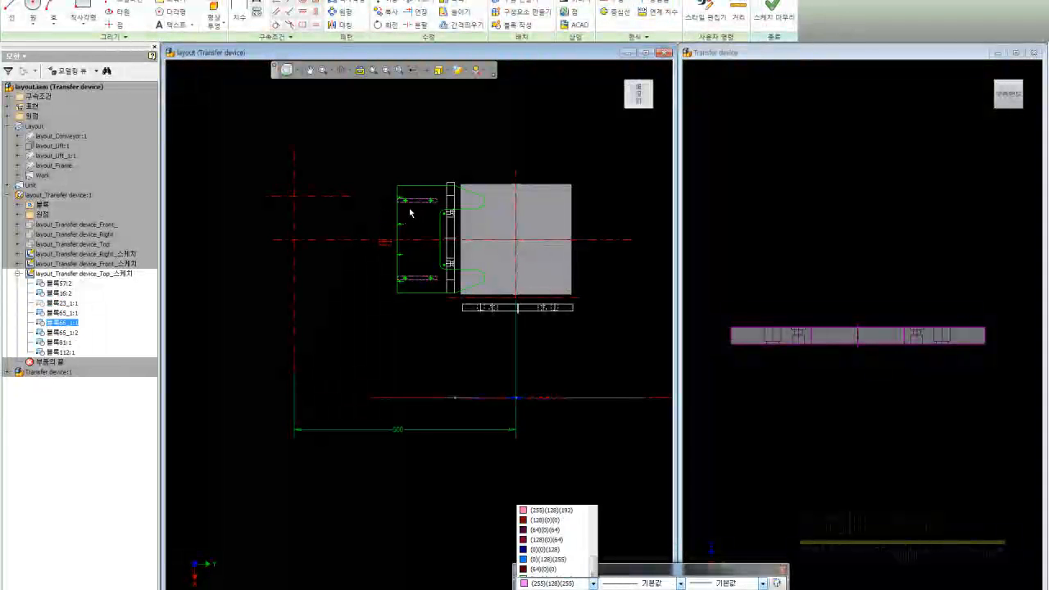
pyautogui.scroll(3, 343, 118)
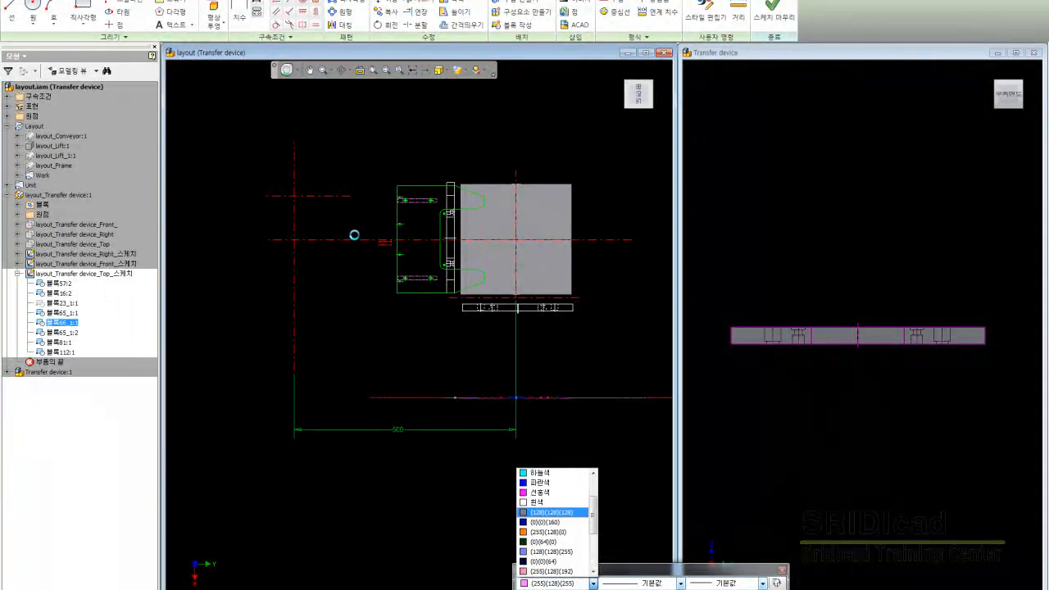
pyautogui.click(552, 512)
pyautogui.click(380, 206)
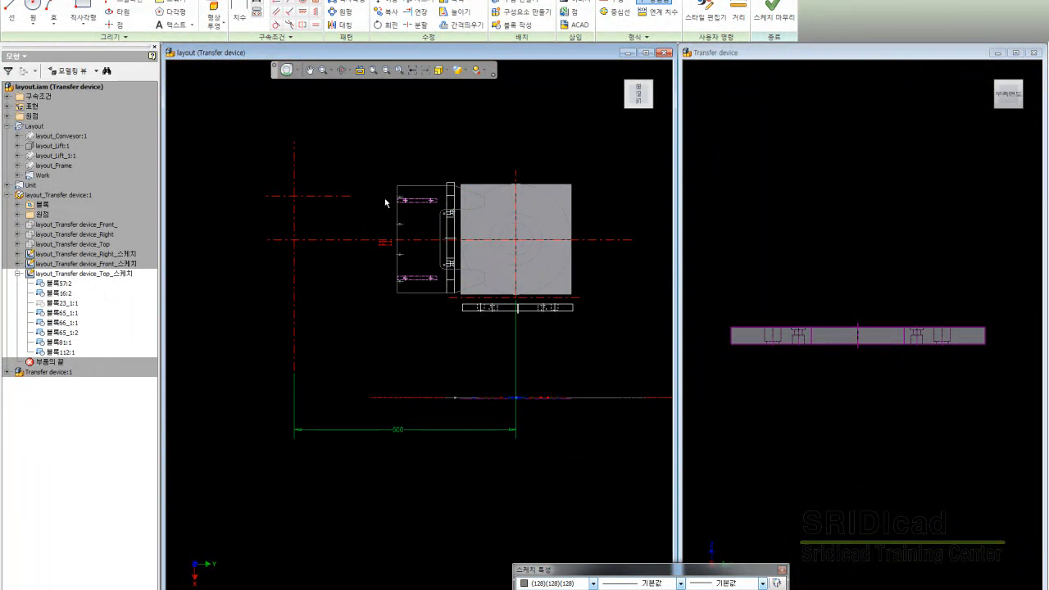
# - Set the forked plate block's line type to the double-dash chain style (이중 대시) and its line weight to 0.10 mm
pyautogui.scroll(5, 386, 202)
pyautogui.click(366, 214)
pyautogui.click(680, 584)
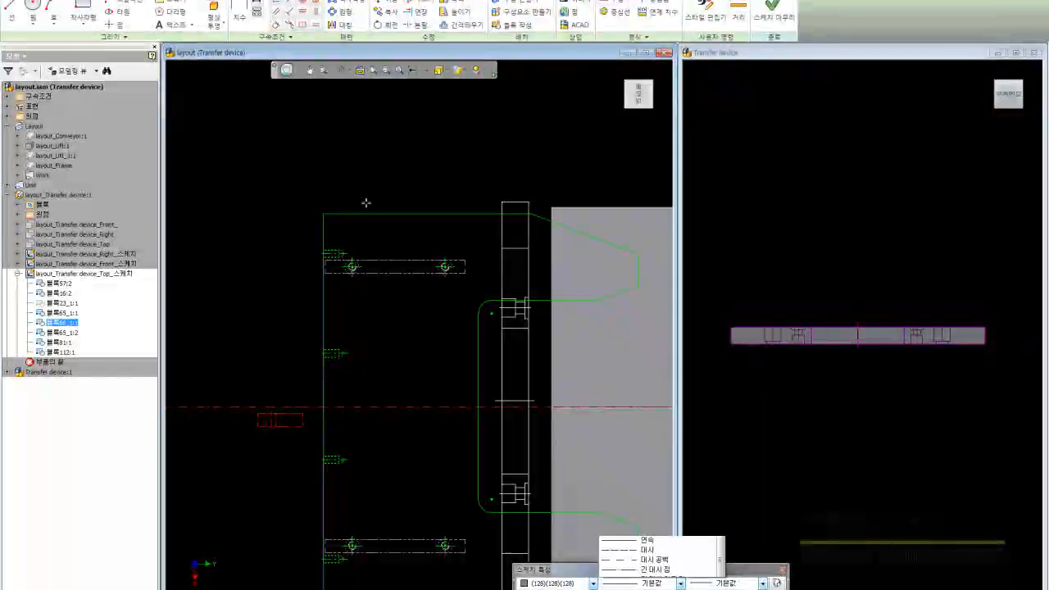
pyautogui.press('Down')
pyautogui.press('Down')
pyautogui.press('Down')
pyautogui.press('Down')
pyautogui.press('Down')
pyautogui.press('Return')
pyautogui.click(382, 313)
pyautogui.click(763, 584)
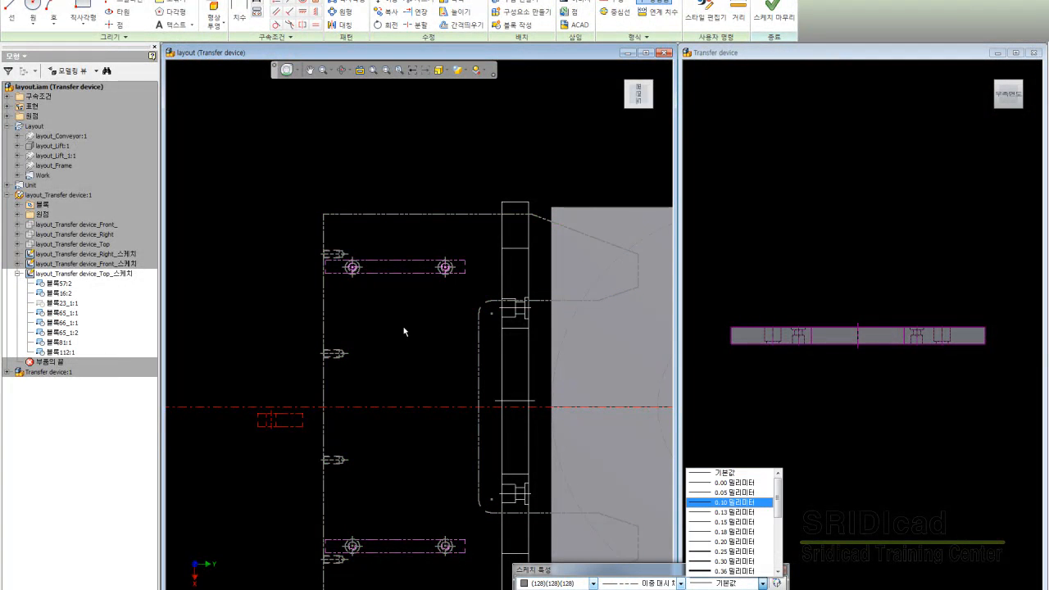
pyautogui.click(730, 502)
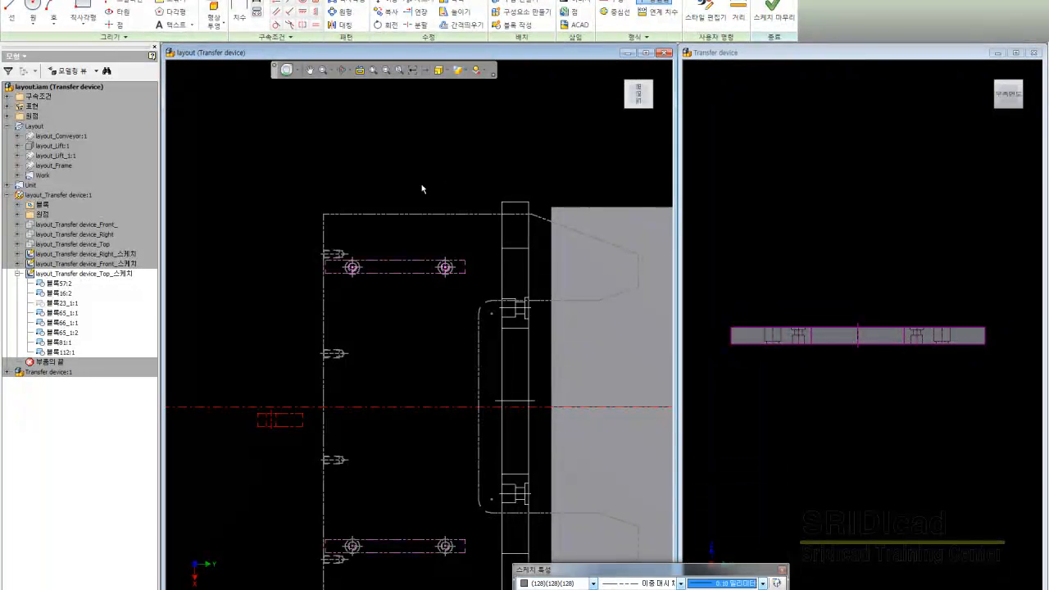
# - Recolour the forked plate block, trying (0)(0)(160) and settling on (0)(0)(64)
pyautogui.click(428, 266)
pyautogui.press('Down')
pyautogui.press('Return')
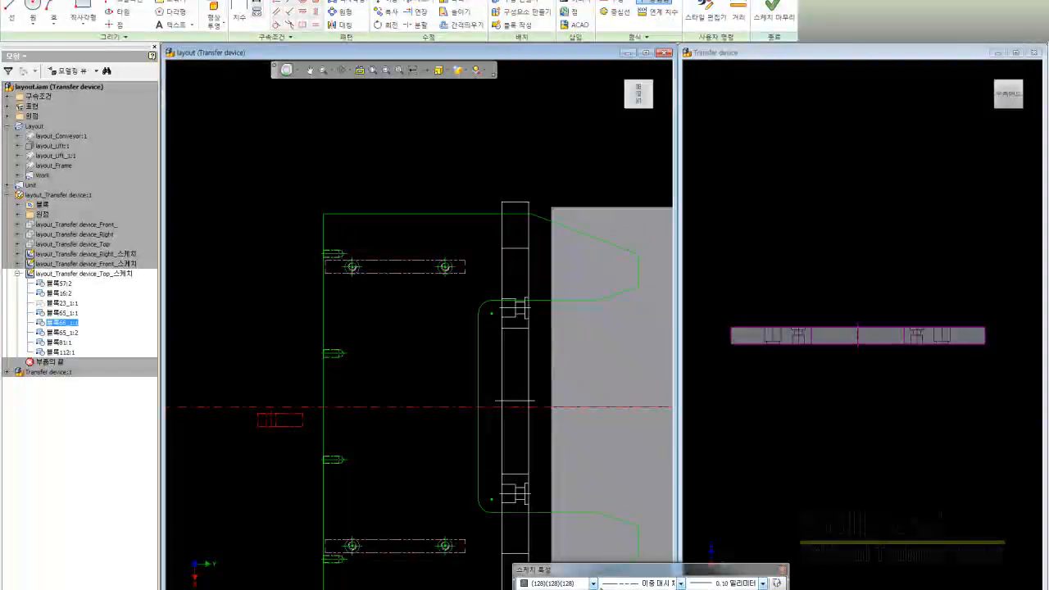
pyautogui.click(594, 583)
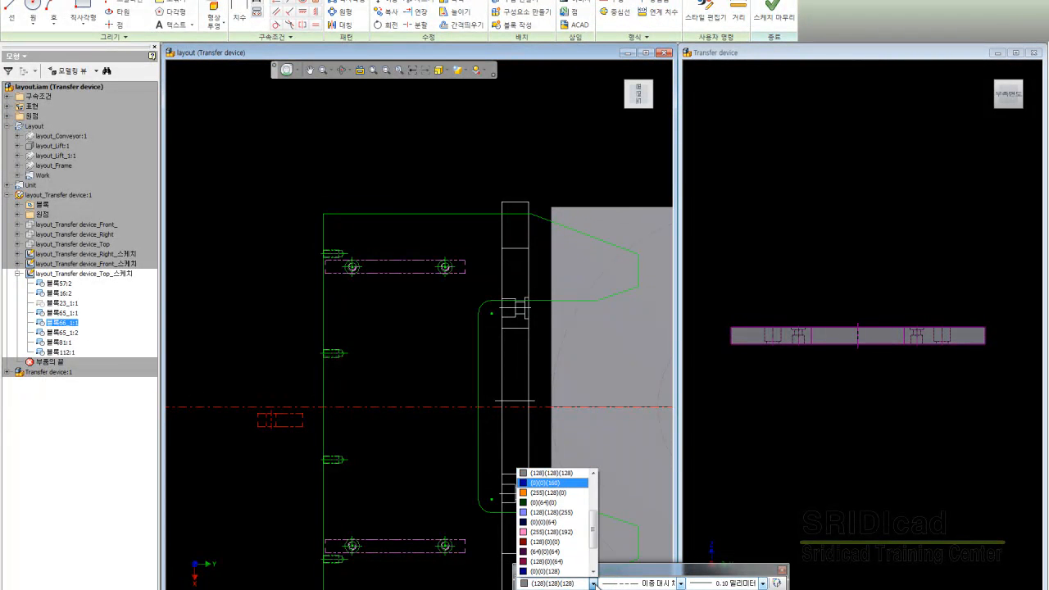
pyautogui.click(566, 483)
pyautogui.click(587, 554)
pyautogui.click(629, 336)
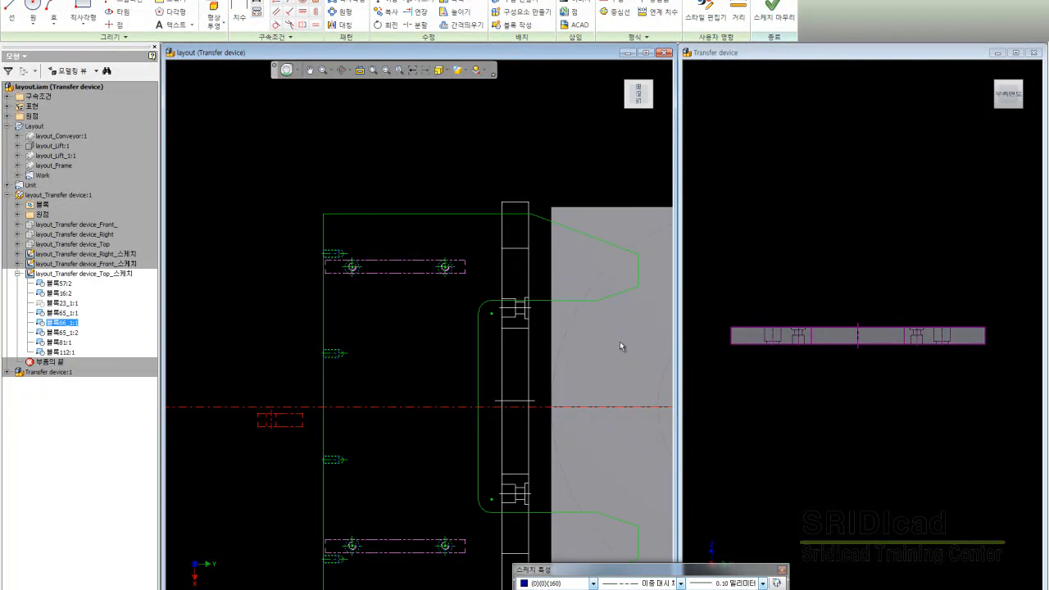
pyautogui.click(593, 583)
pyautogui.click(554, 513)
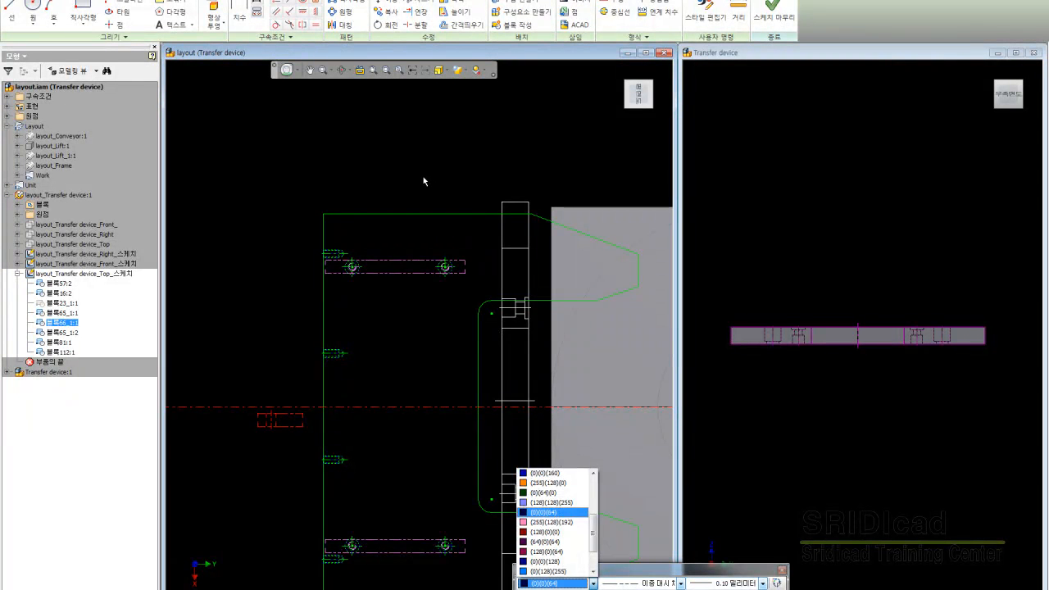
pyautogui.click(425, 213)
pyautogui.scroll(-5, 431, 176)
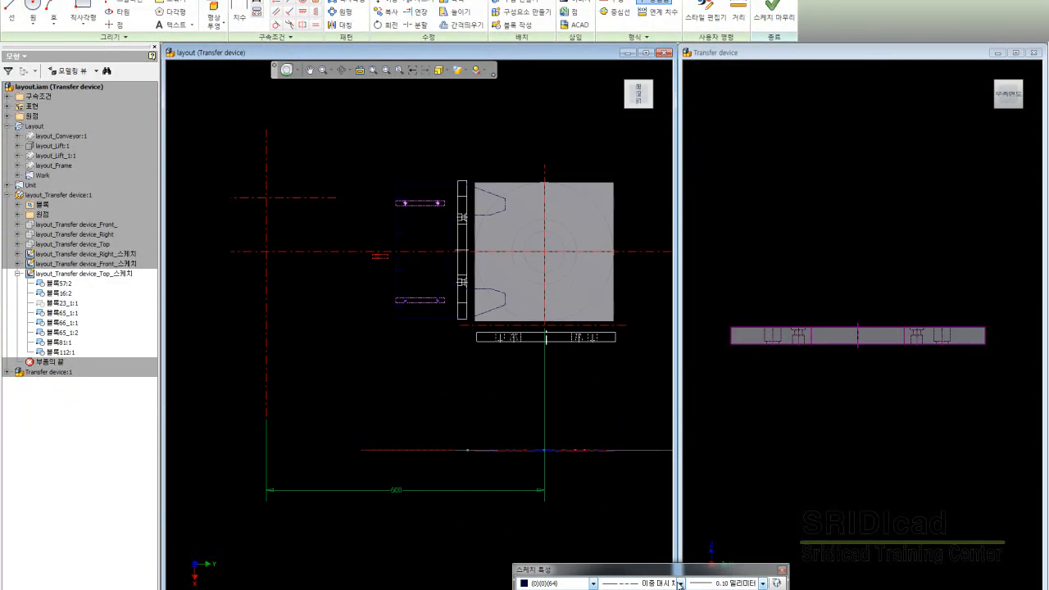
# - Delete the two slender bar blocks inside the forked plate and the small red block beside it
pyautogui.moveTo(360, 192); pyautogui.dragTo(453, 213)
pyautogui.press('Delete')
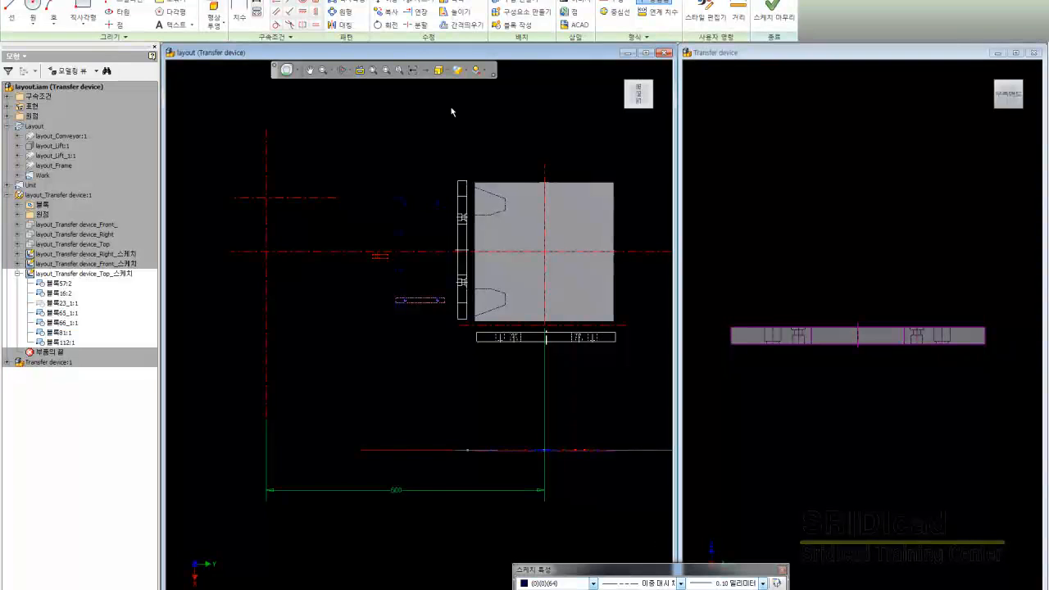
pyautogui.moveTo(353, 234); pyautogui.dragTo(455, 313)
pyautogui.press('Delete')
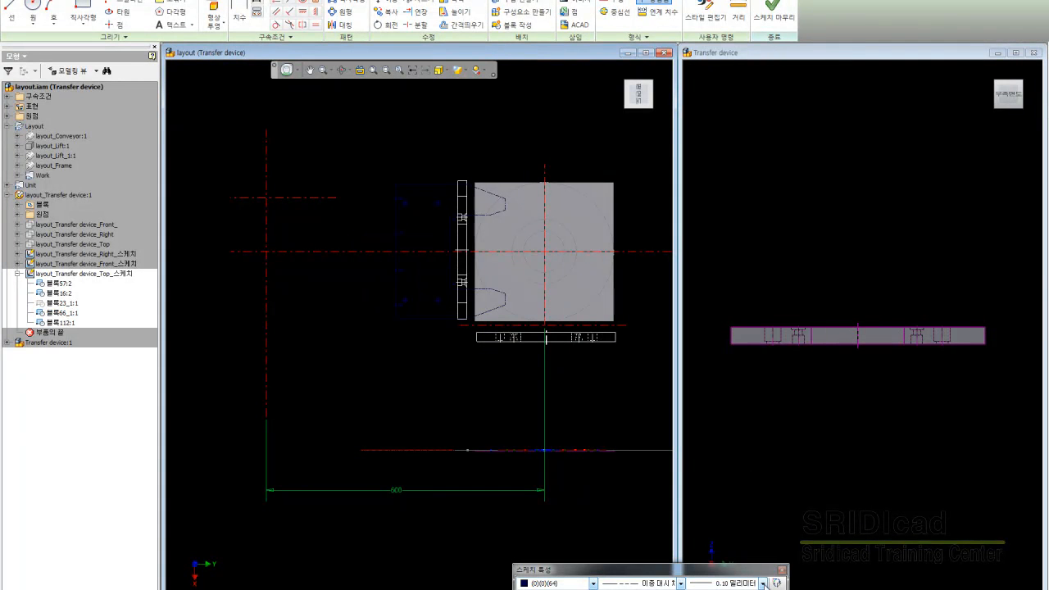
pyautogui.scroll(3, 590, 557)
pyautogui.scroll(-3, 580, 542)
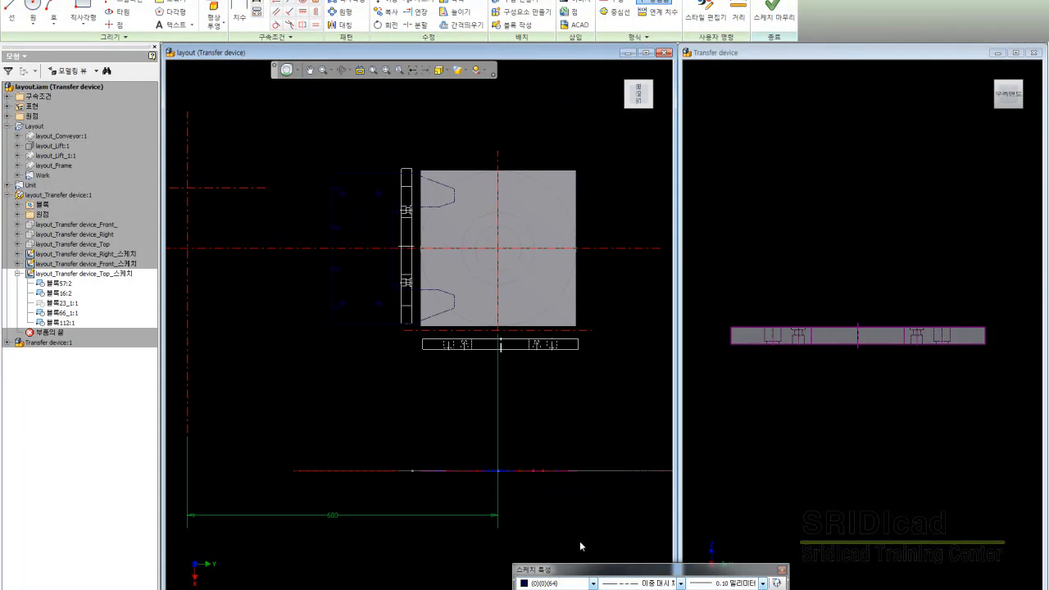
pyautogui.moveTo(440, 176); pyautogui.dragTo(438, 163, button='middle')
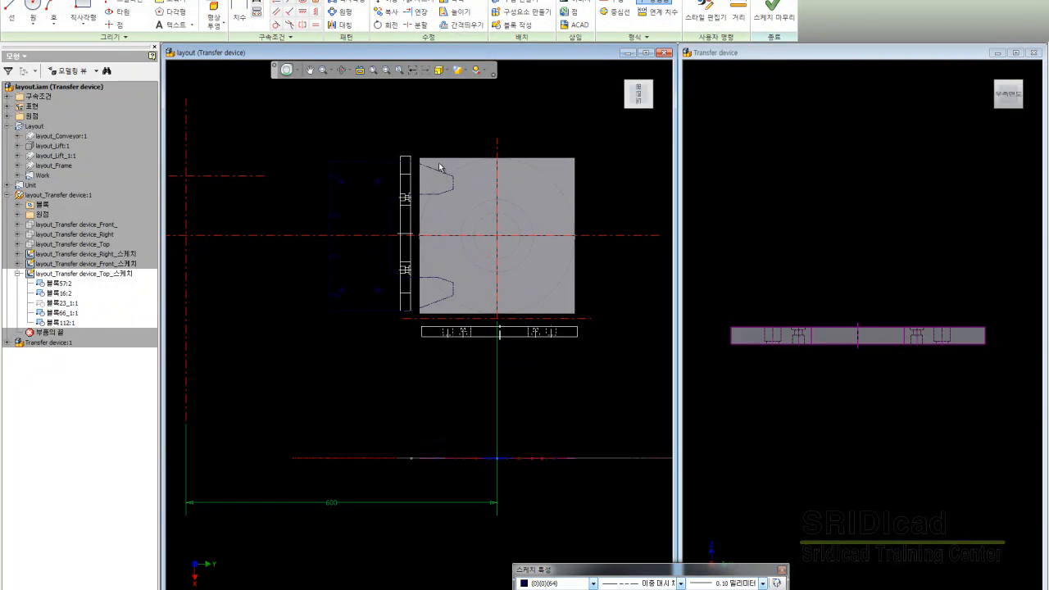
pyautogui.scroll(2, 435, 172)
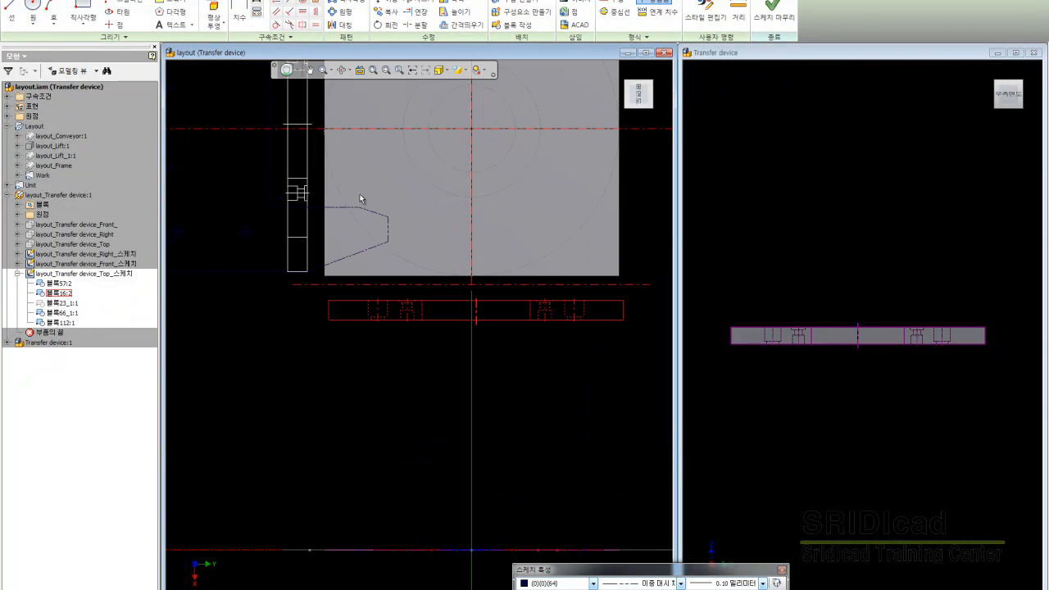
pyautogui.scroll(-3, 410, 205)
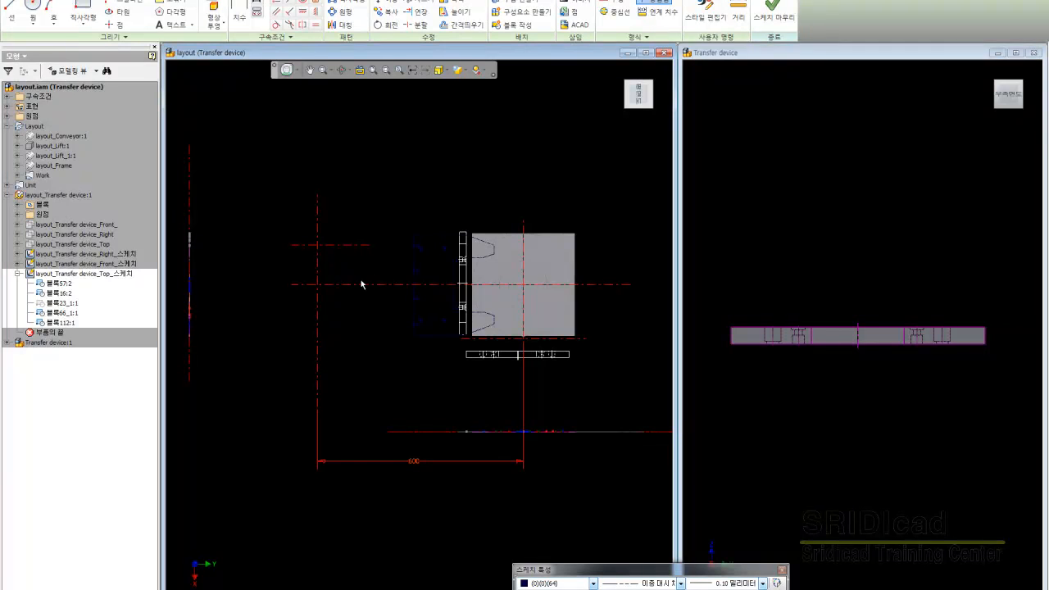
# - Delete the 600 mm dimension below the plate and dimension the two vertical centrelines again above the plate
pyautogui.moveTo(427, 375); pyautogui.dragTo(431, 379)
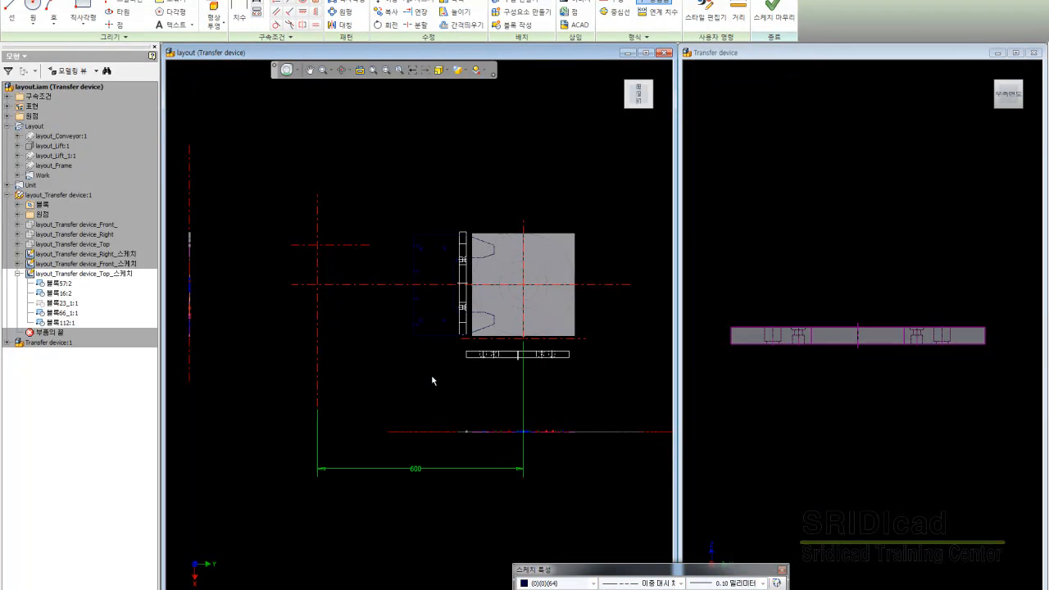
pyautogui.press('Delete')
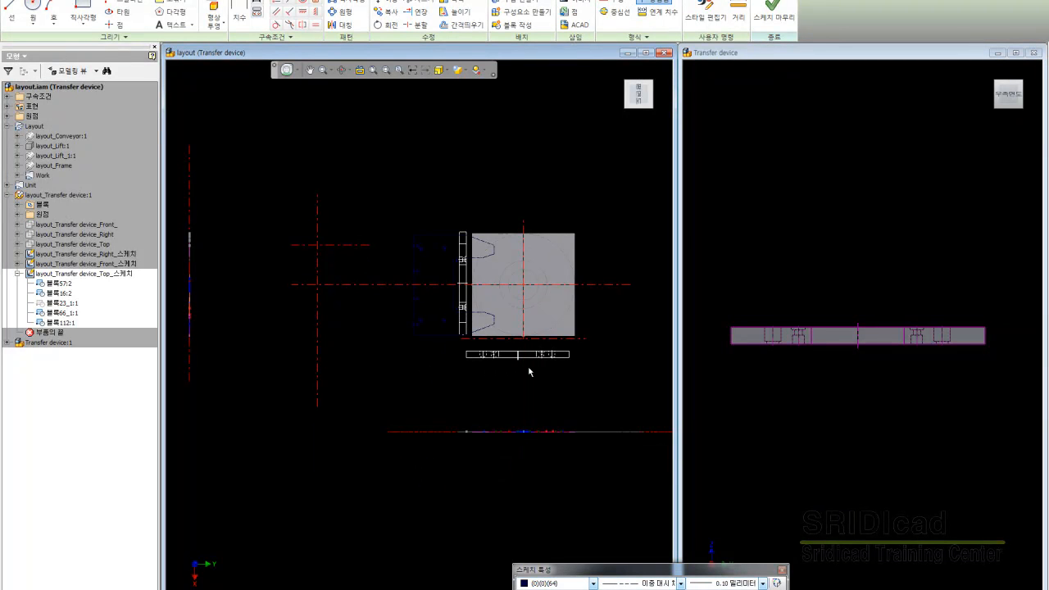
pyautogui.press('d')
pyautogui.click(523, 228)
pyautogui.click(318, 207)
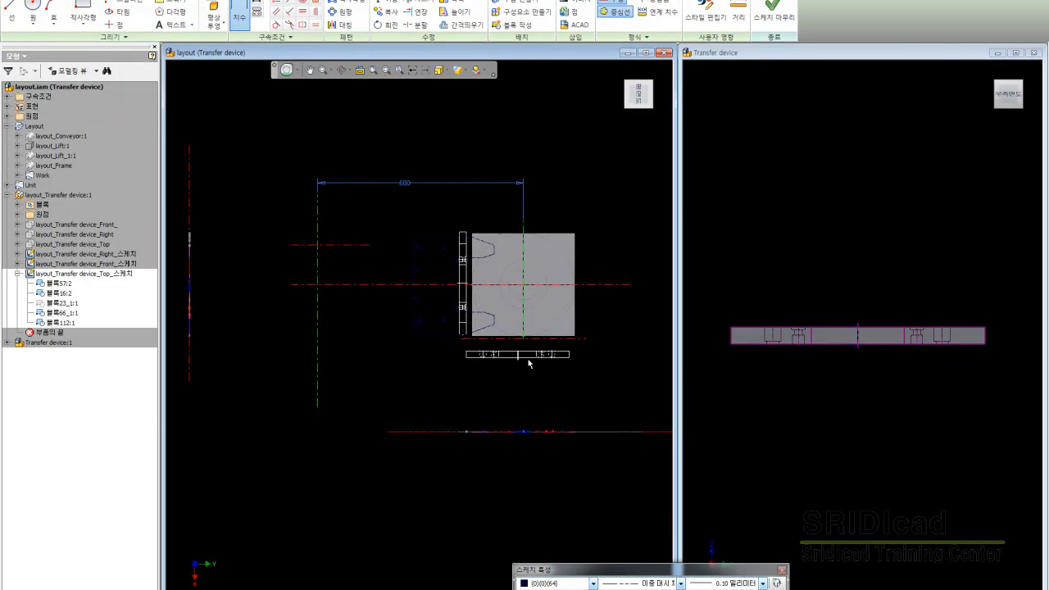
pyautogui.click(529, 360)
pyautogui.press('Return')
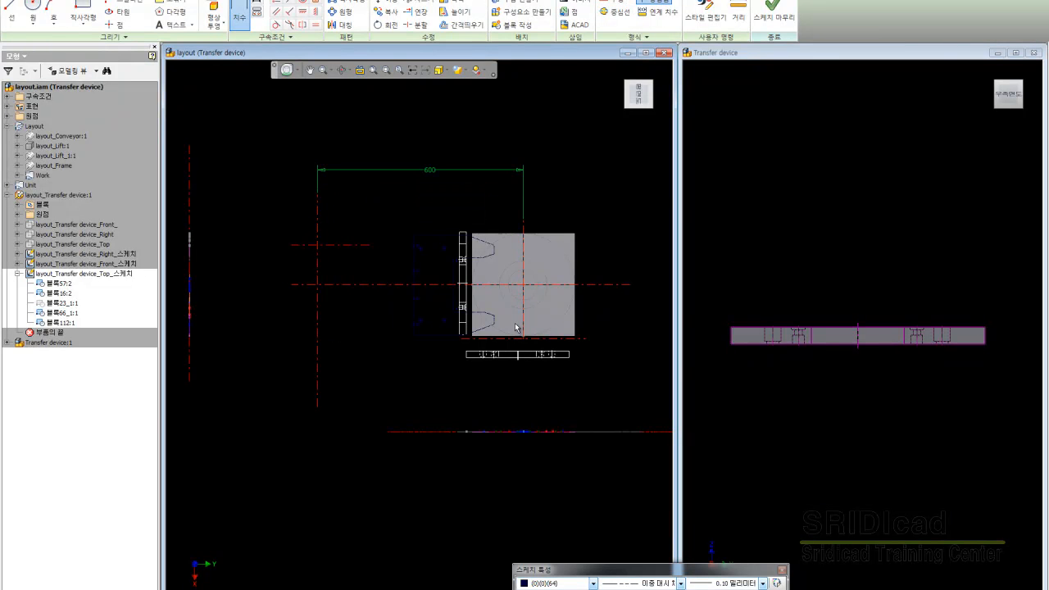
# - Dimension the distance between the short upper horizontal centreline and the main horizontal centreline, accepting the offered value
pyautogui.click(458, 426)
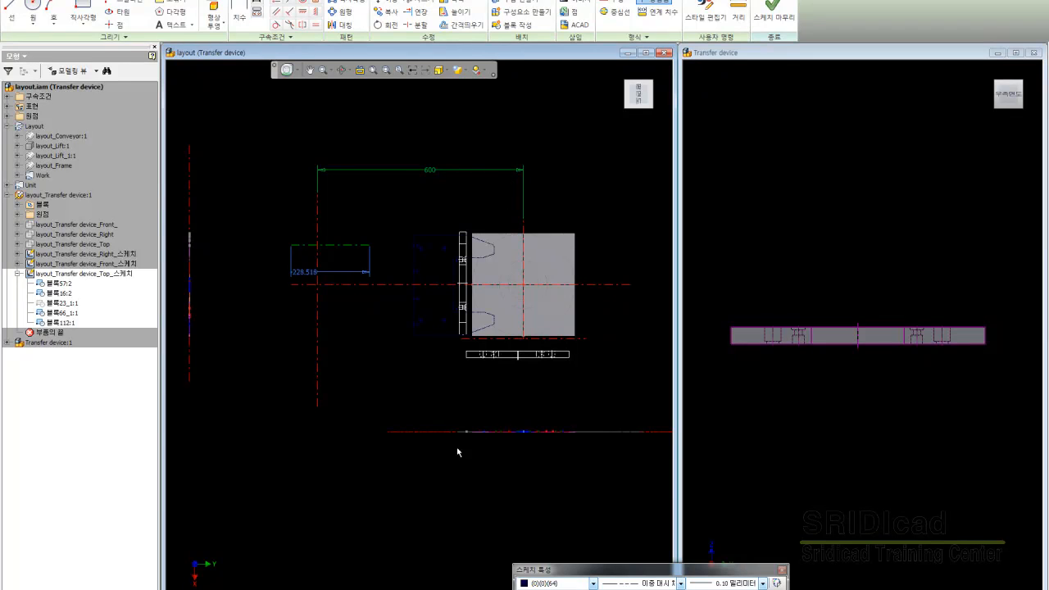
pyautogui.click(419, 460)
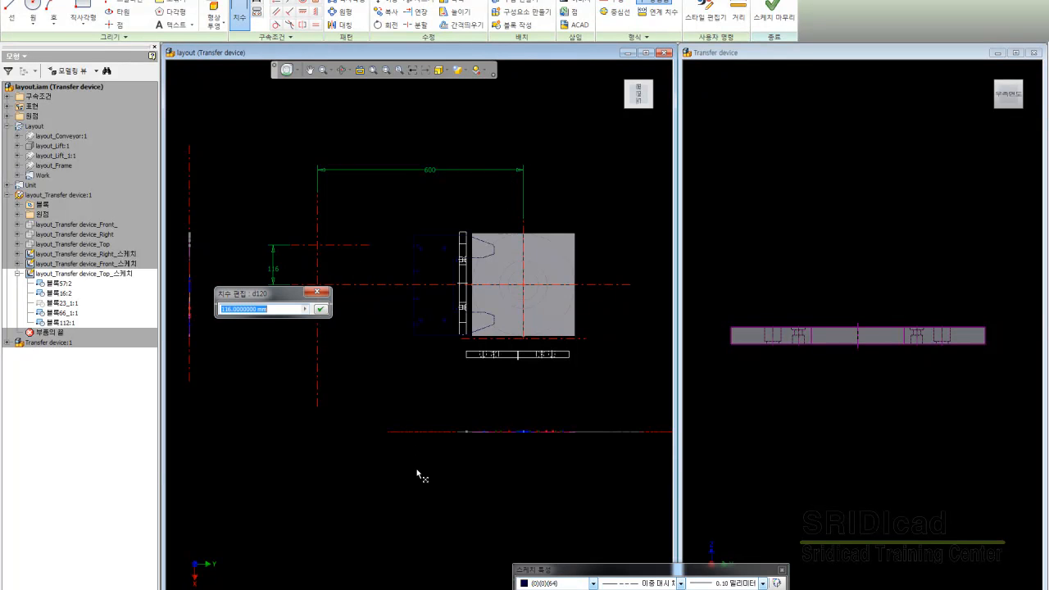
pyautogui.press('Return')
pyautogui.press('Escape')
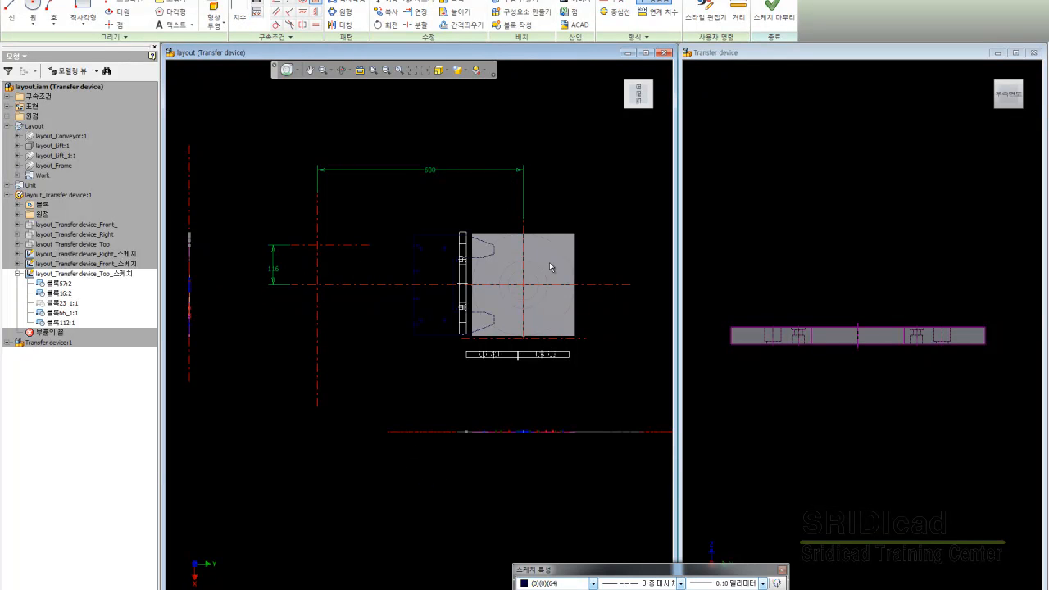
pyautogui.click(525, 228)
pyautogui.press('Return')
pyautogui.moveTo(430, 174); pyautogui.dragTo(420, 173, button='middle')
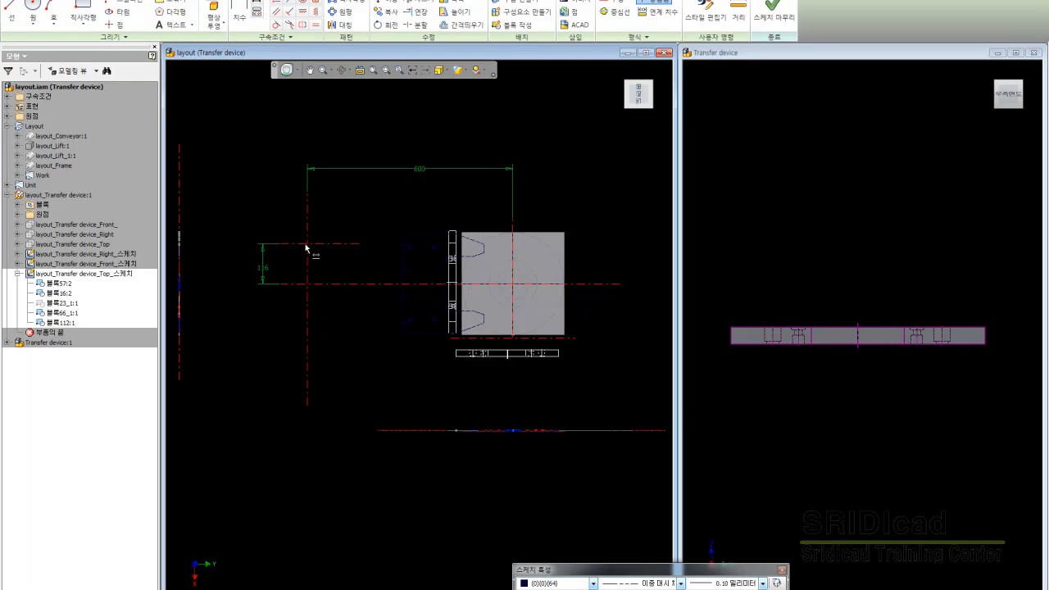
pyautogui.click(304, 283)
pyautogui.click(273, 271)
pyautogui.scroll(3, 443, 268)
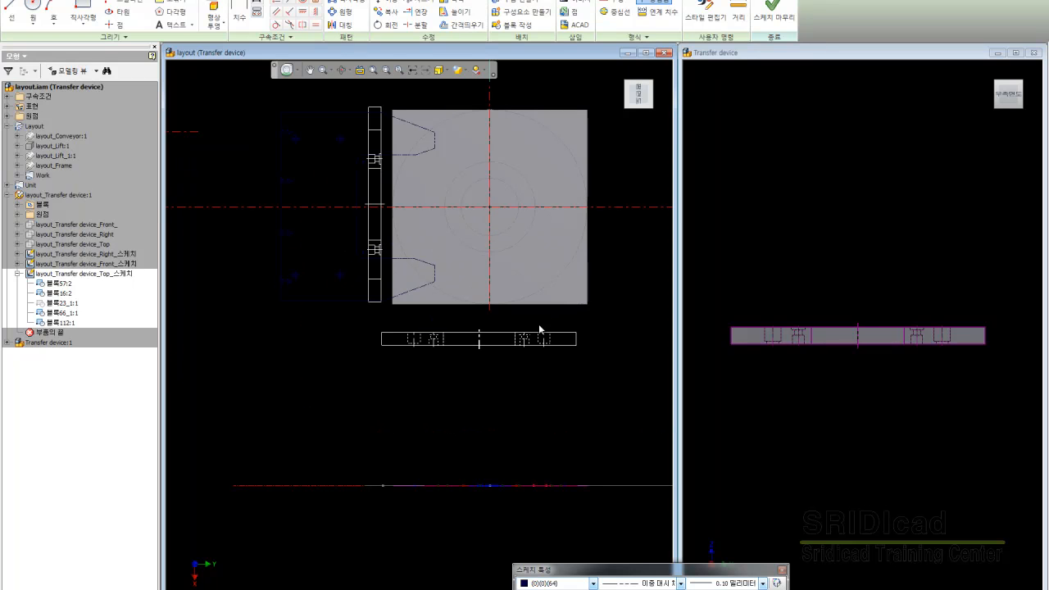
pyautogui.hotkey('ctrl', 'Tab')
pyautogui.scroll(-5, 624, 358)
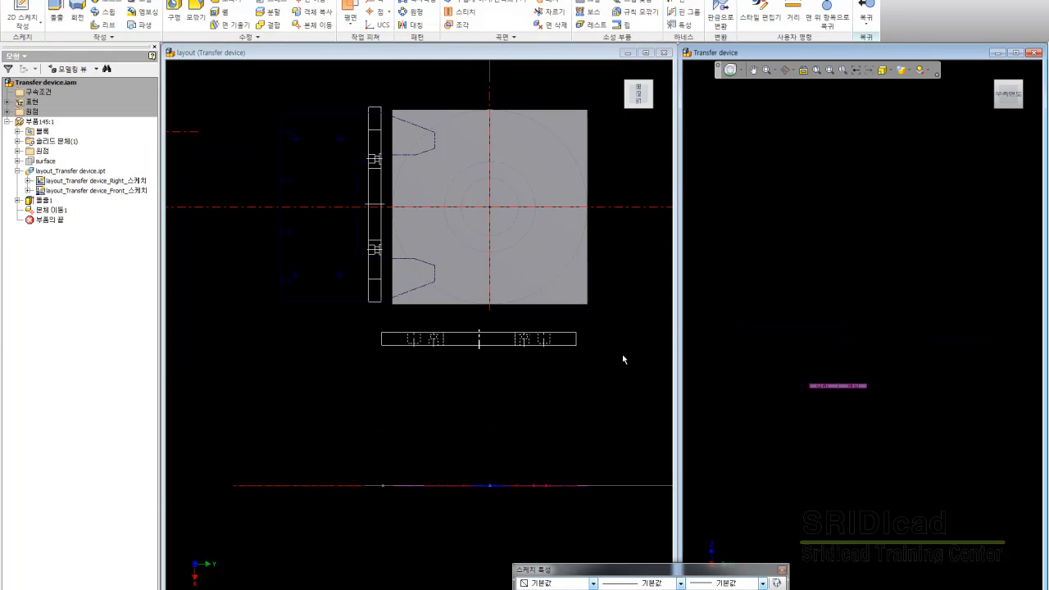
pyautogui.scroll(5, 599, 391)
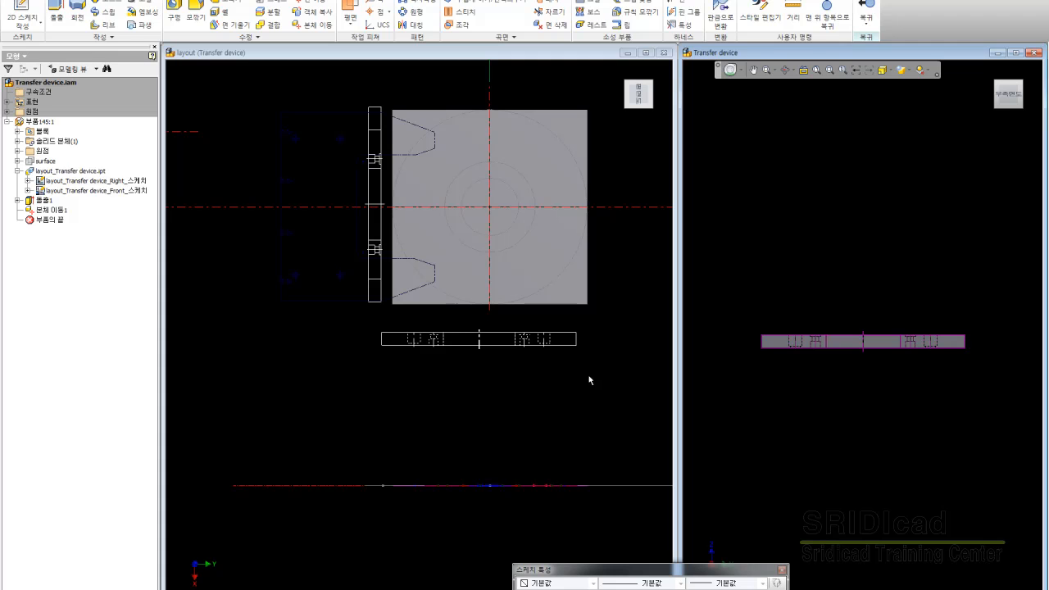
# - Align the lower strip block with the plate's vertical centreline and the side strip block with its horizontal centreline
pyautogui.doubleClick(568, 339)
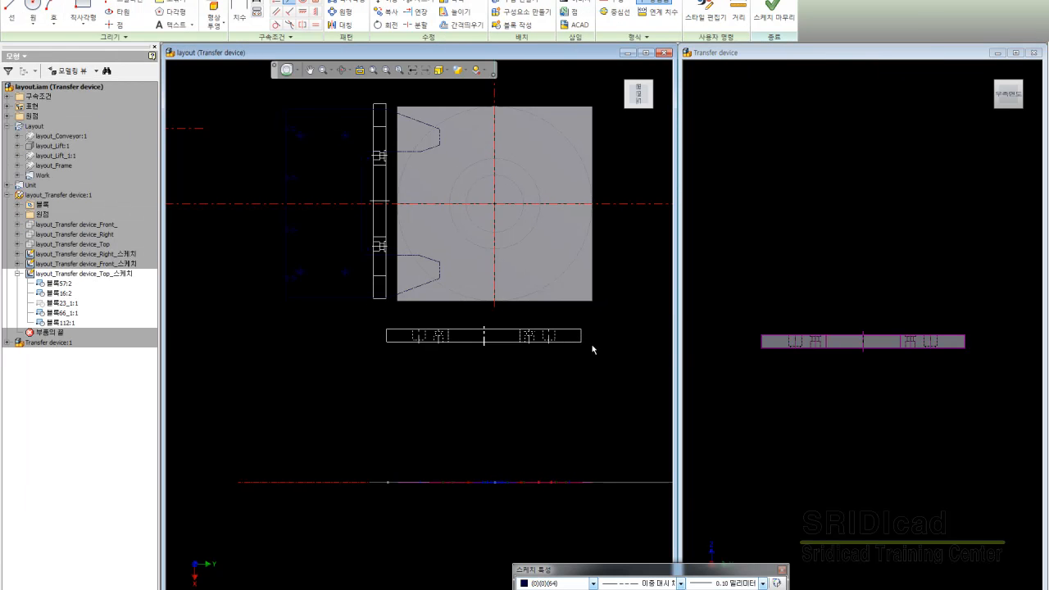
pyautogui.click(587, 353)
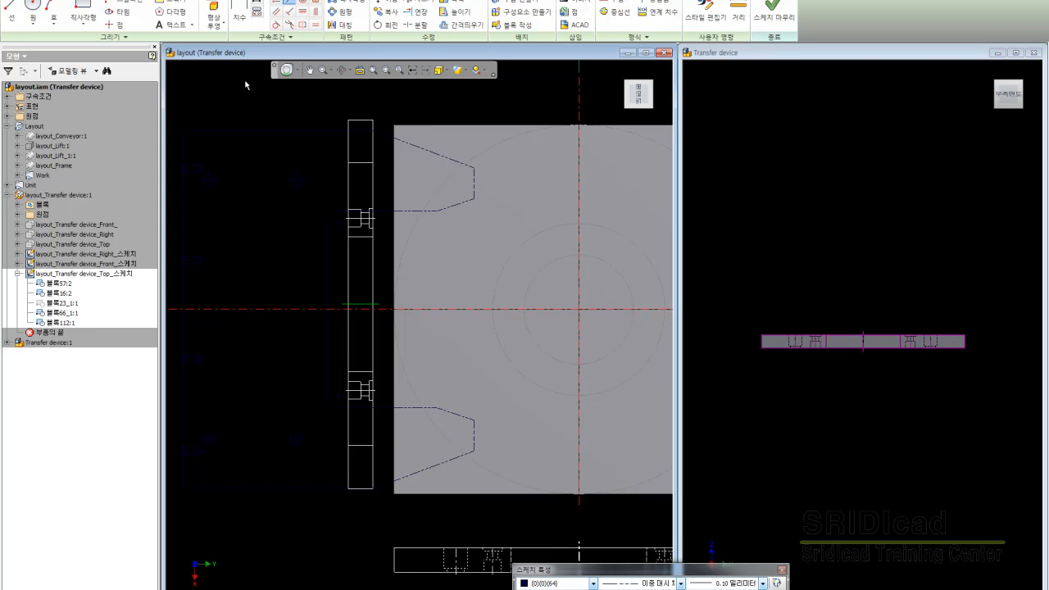
pyautogui.scroll(-5, 460, 310)
pyautogui.click(292, 5)
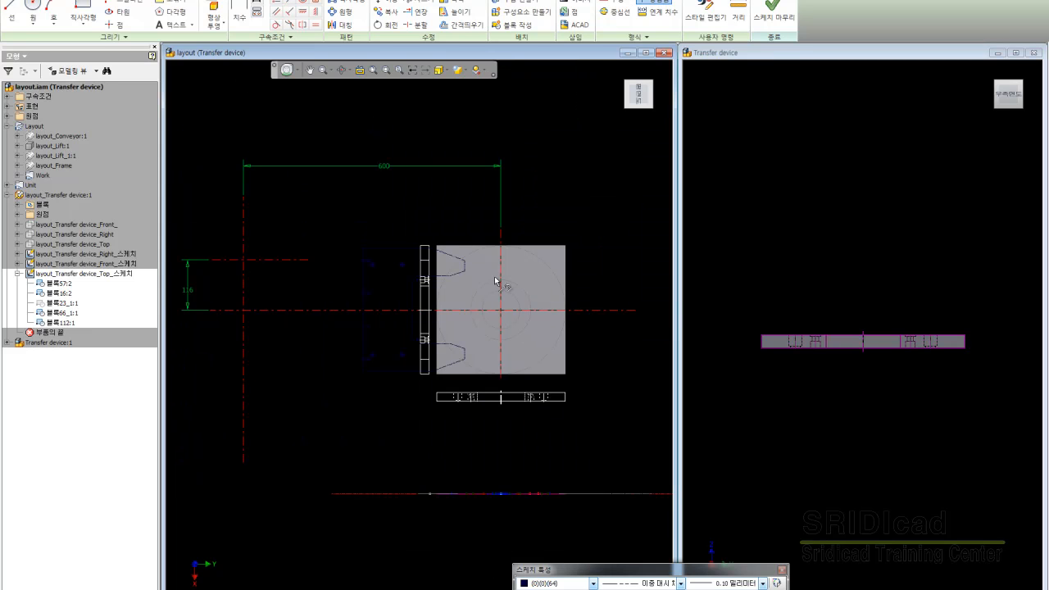
# - Draw a horizontal line along the square plate's upper edge, extending past both of its corners
pyautogui.scroll(4, 496, 282)
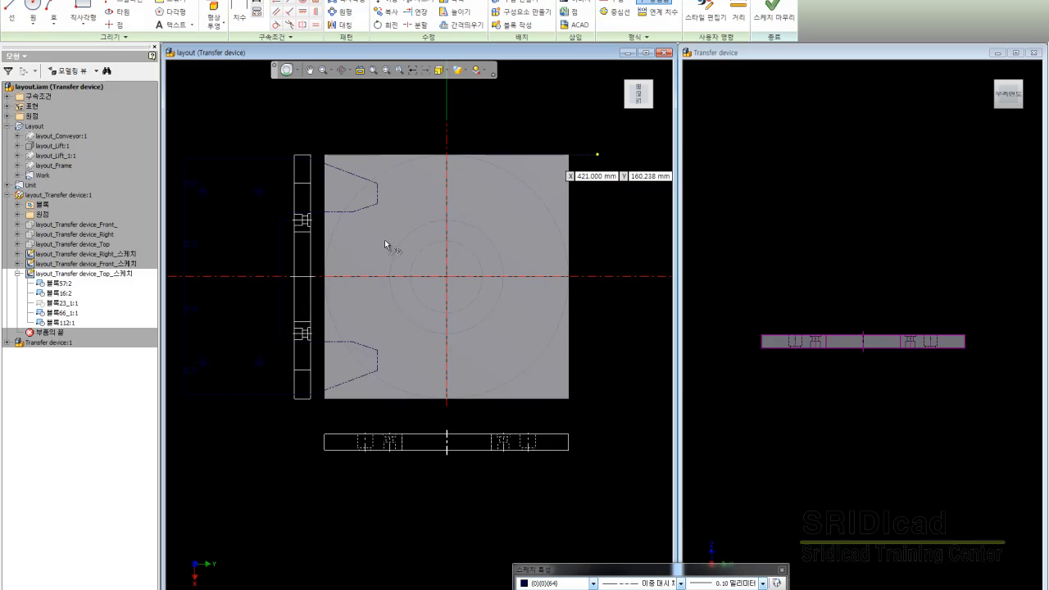
pyautogui.press('l')
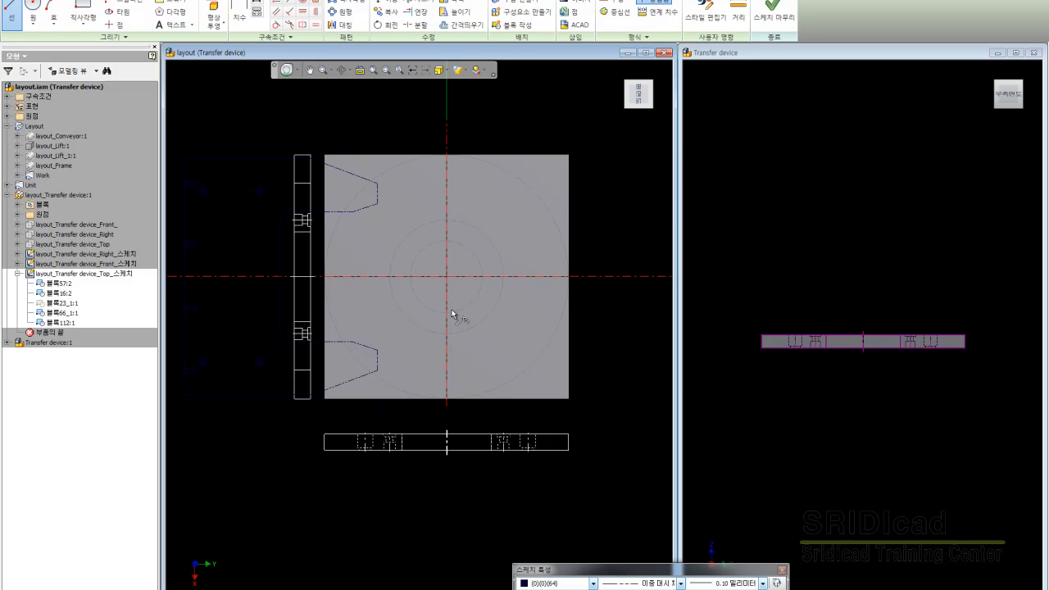
pyautogui.press('Escape')
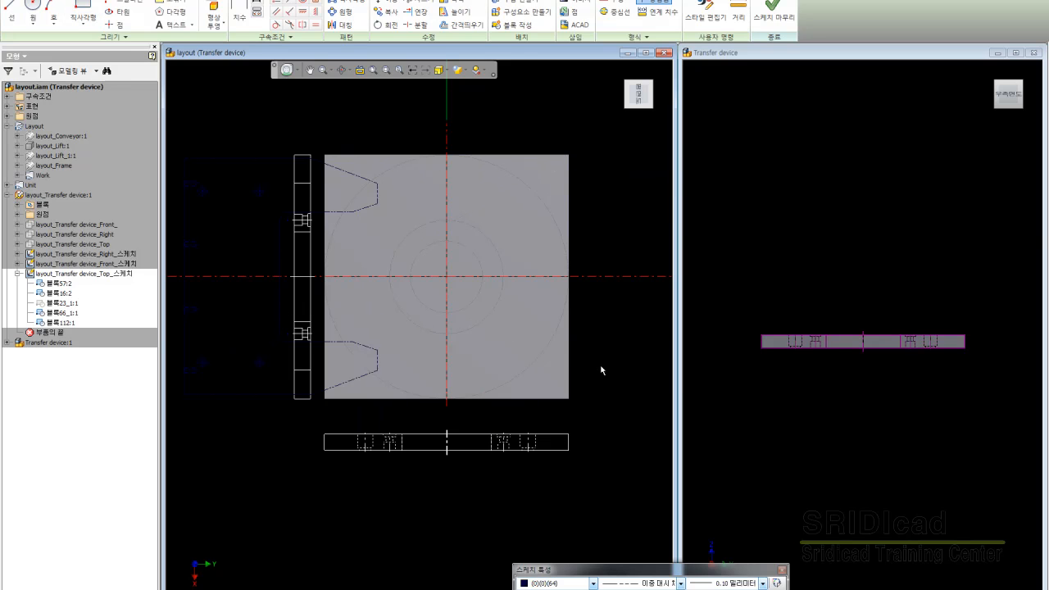
pyautogui.press('c')
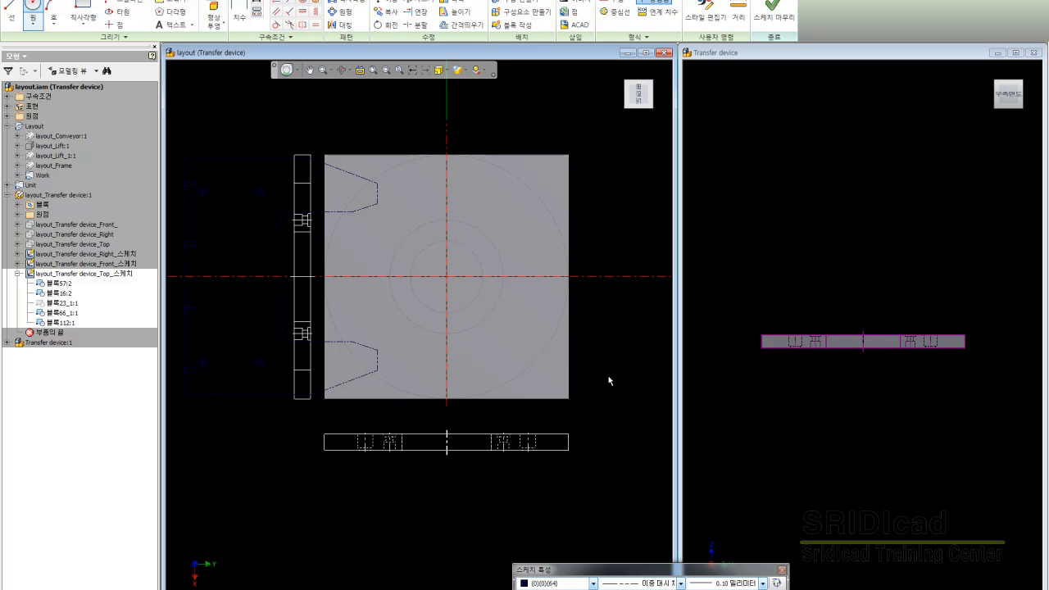
pyautogui.press('l')
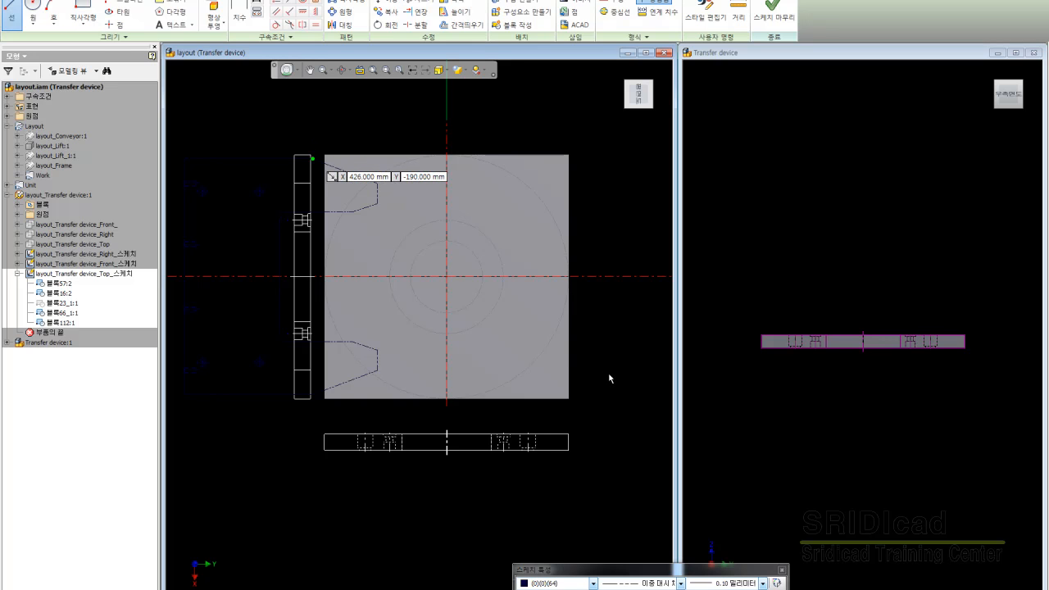
pyautogui.click(312, 154)
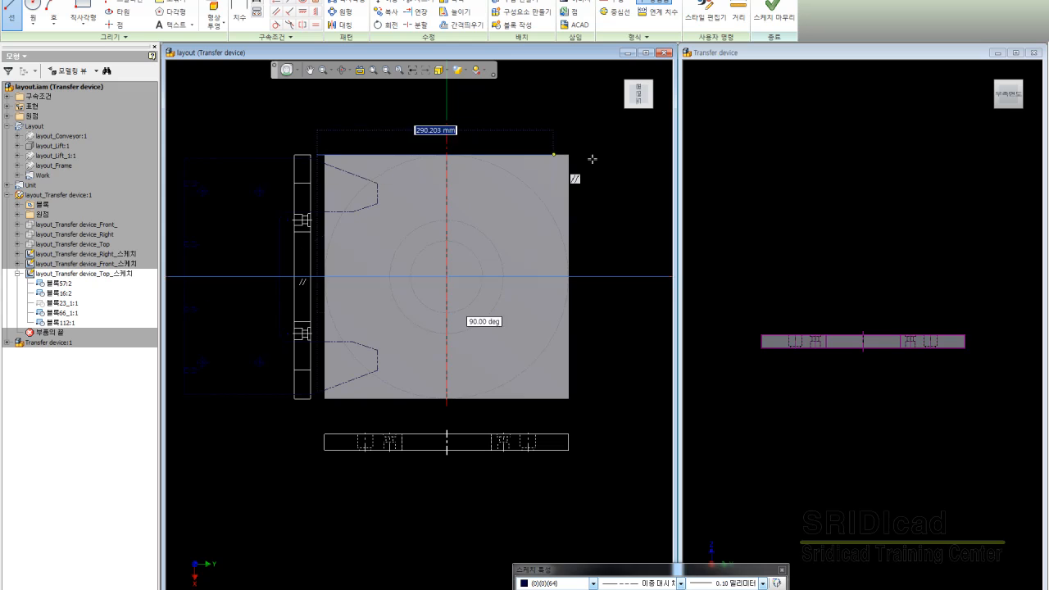
pyautogui.doubleClick(606, 154)
pyautogui.press('Escape')
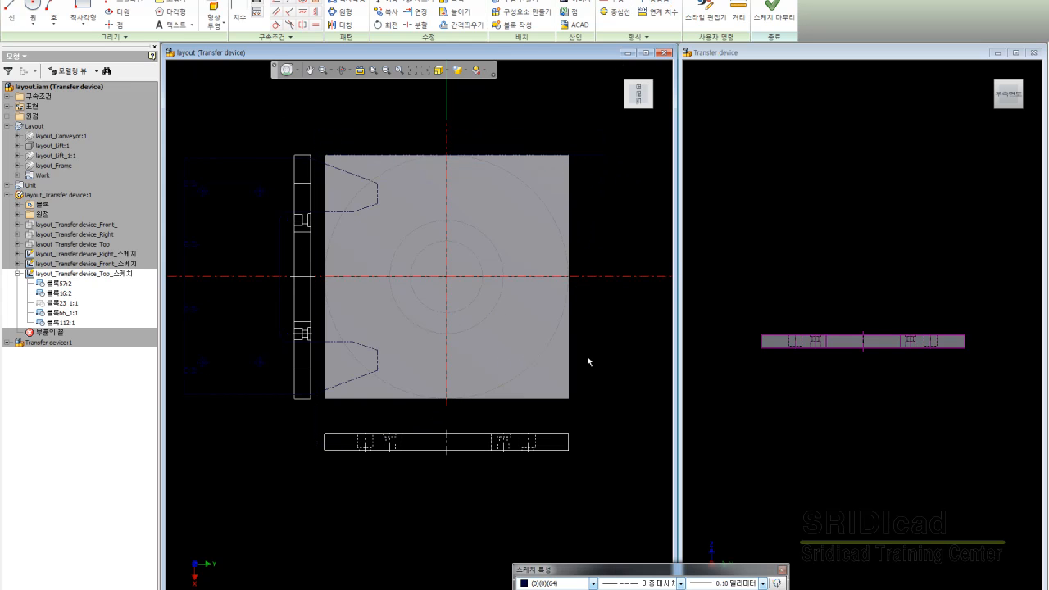
# - Reset the new upper line's colour, line type and line weight to the default (기본값)
pyautogui.moveTo(311, 145); pyautogui.dragTo(593, 169)
pyautogui.scroll(1, 551, 473)
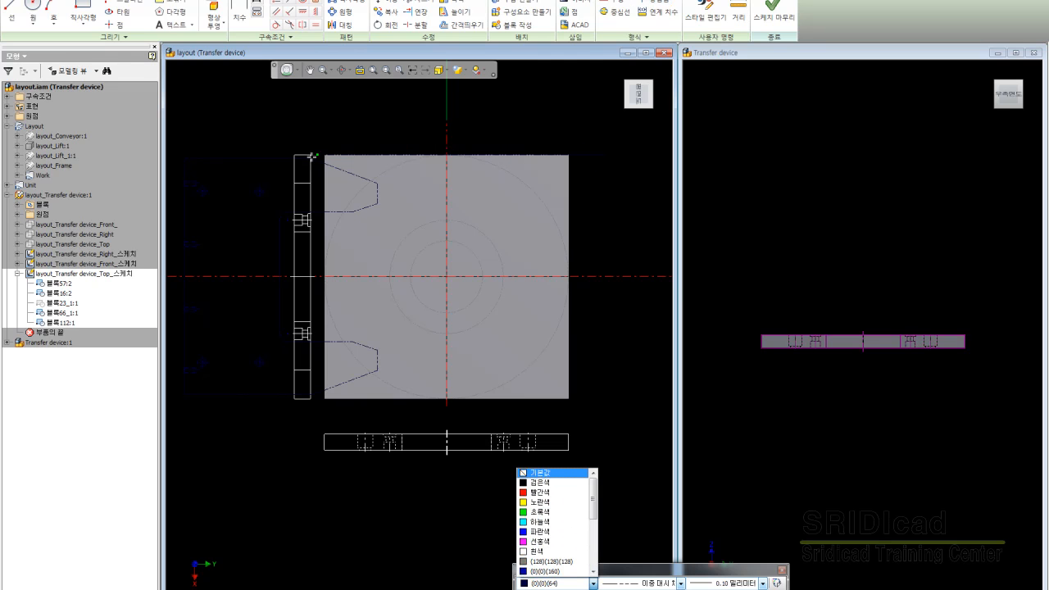
pyautogui.click(551, 473)
pyautogui.click(681, 583)
pyautogui.scroll(3, 656, 482)
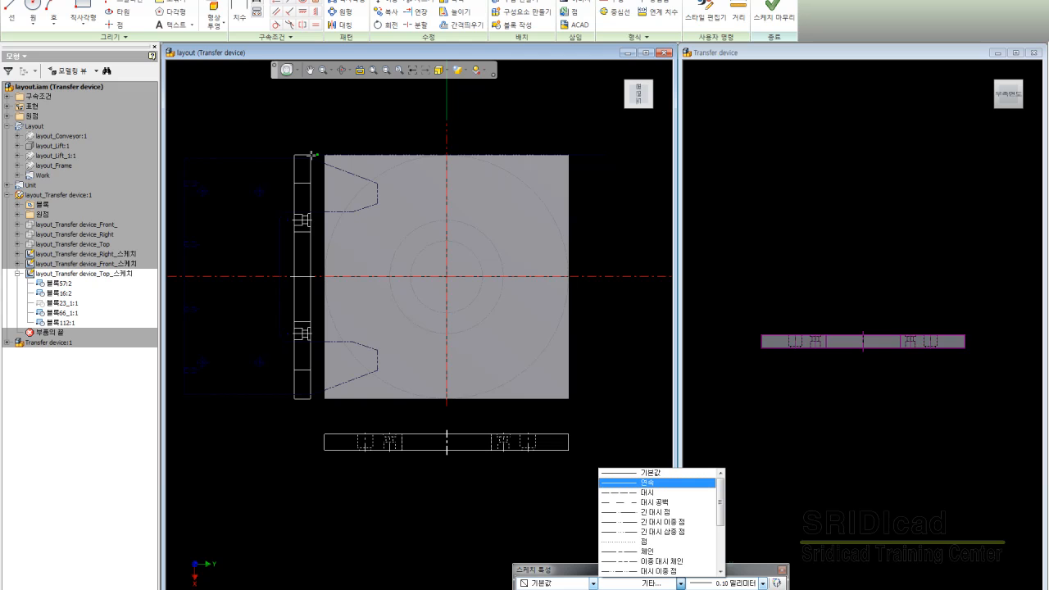
pyautogui.click(656, 473)
pyautogui.click(762, 583)
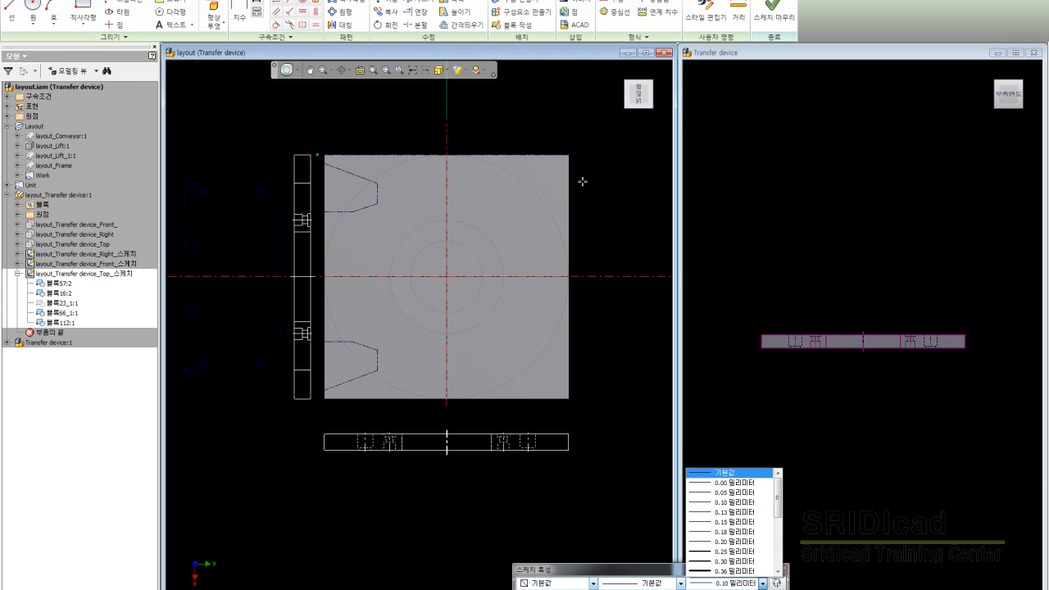
pyautogui.click(725, 473)
pyautogui.press('Escape')
# - Show the Transfer device assembly in isometric view and hide the Transfer device component in the layout assembly
pyautogui.click(738, 246)
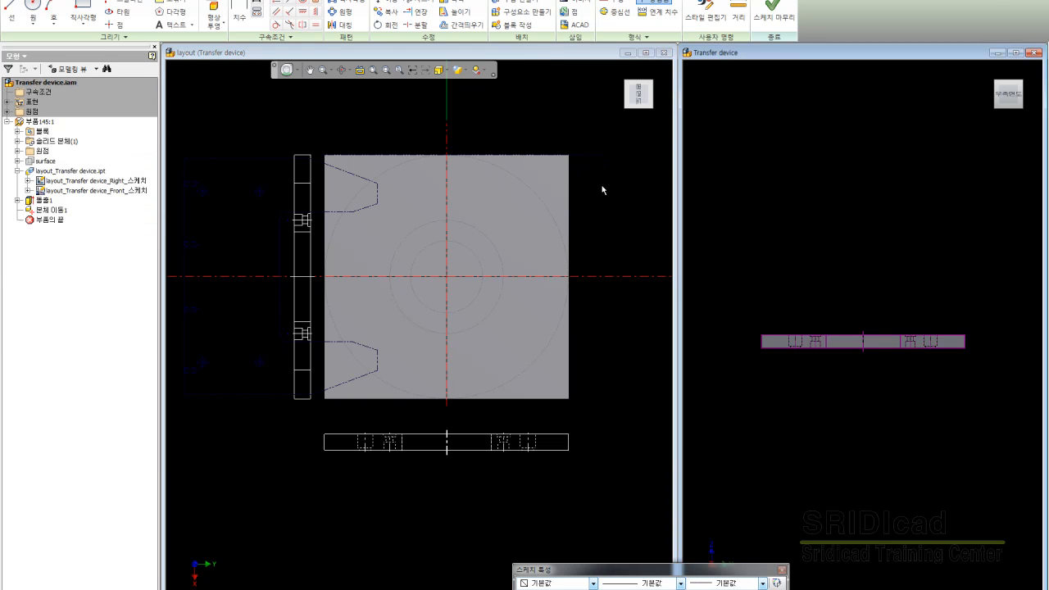
pyautogui.press('F6')
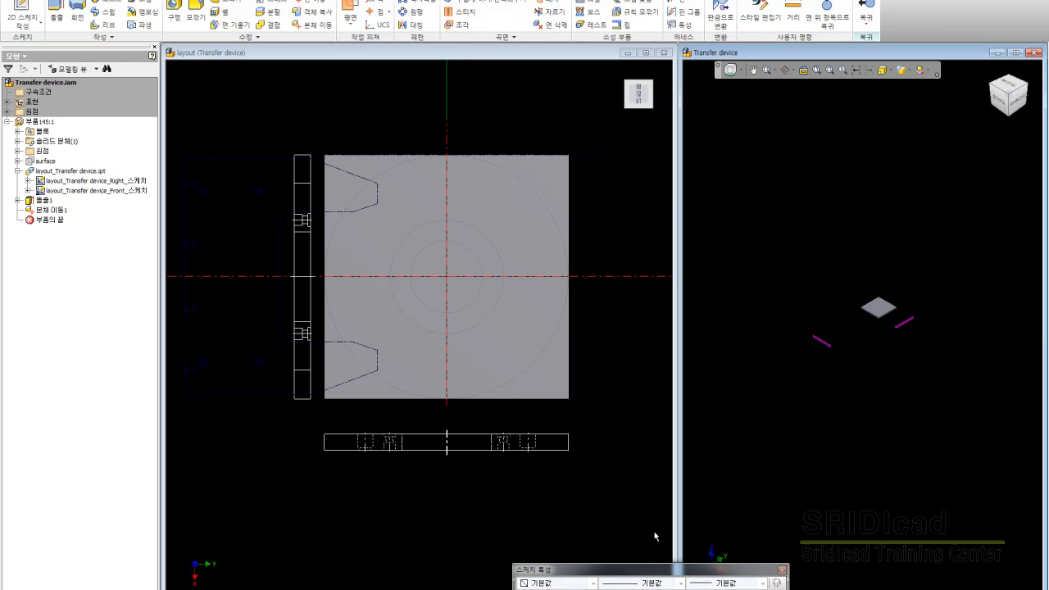
pyautogui.click(559, 476)
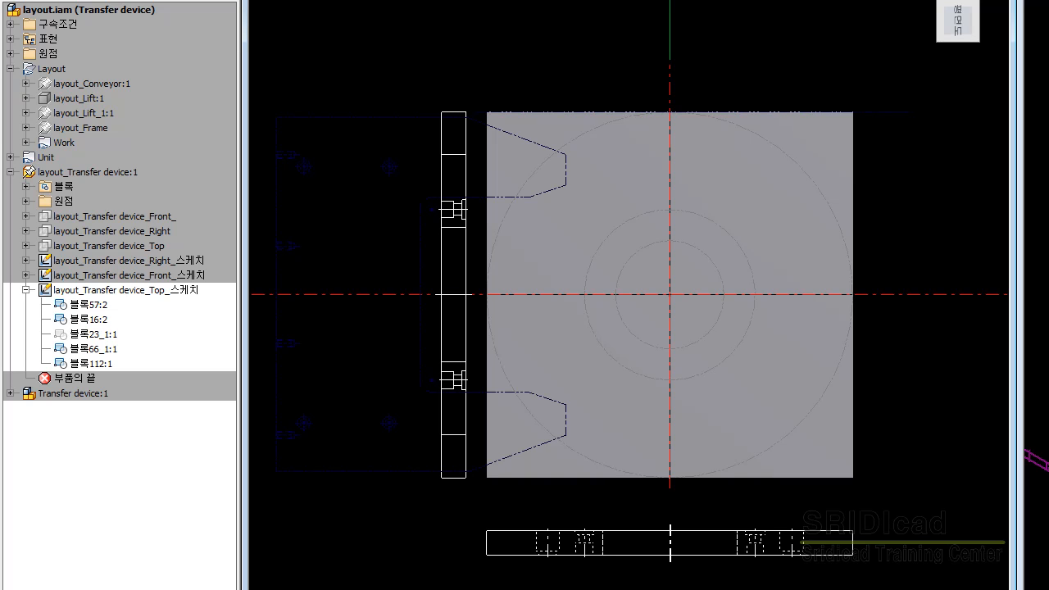
pyautogui.rightClick(85, 393)
pyautogui.press('v')
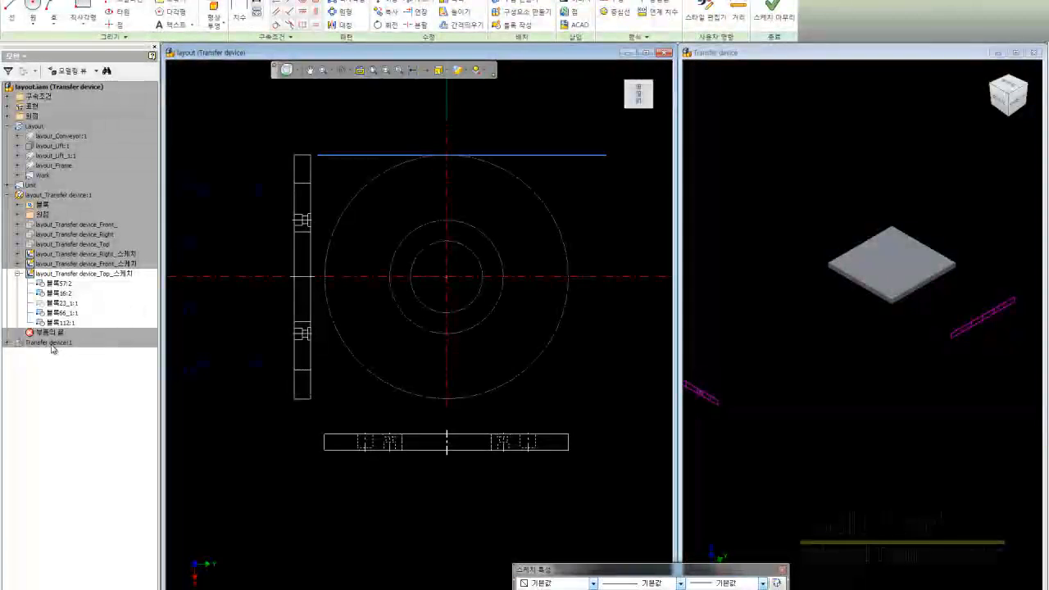
# - Draw a vertical line down from each end of the upper line, both ending just below the large circle
pyautogui.press('l')
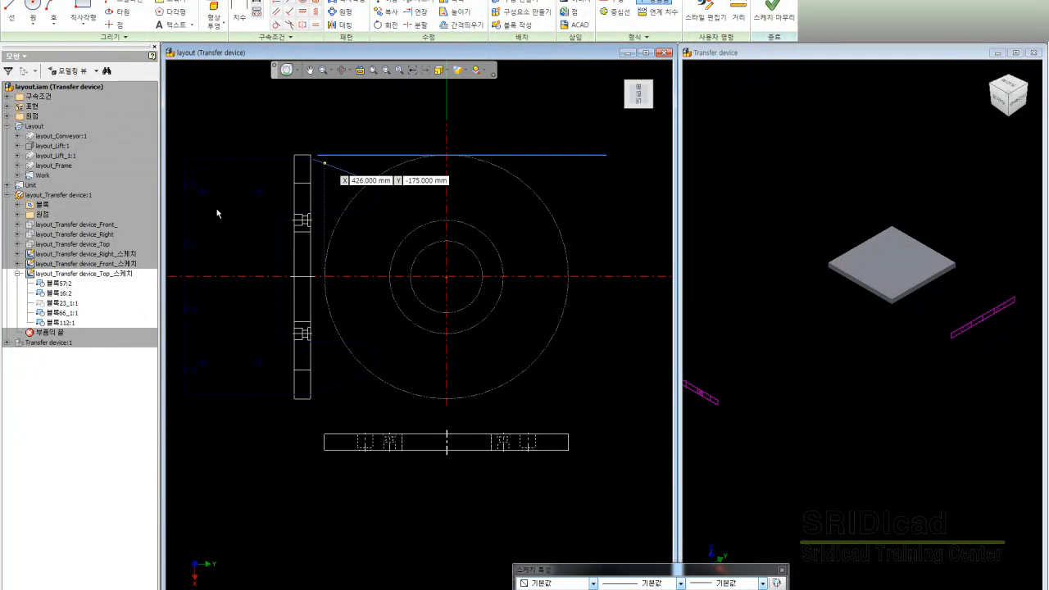
pyautogui.click(317, 155)
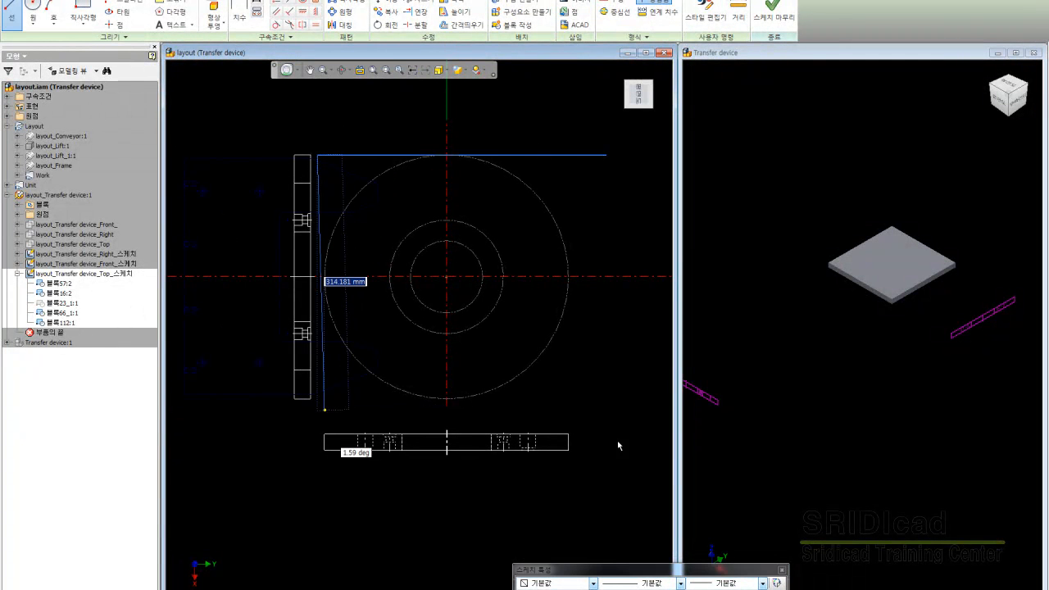
pyautogui.write('300')
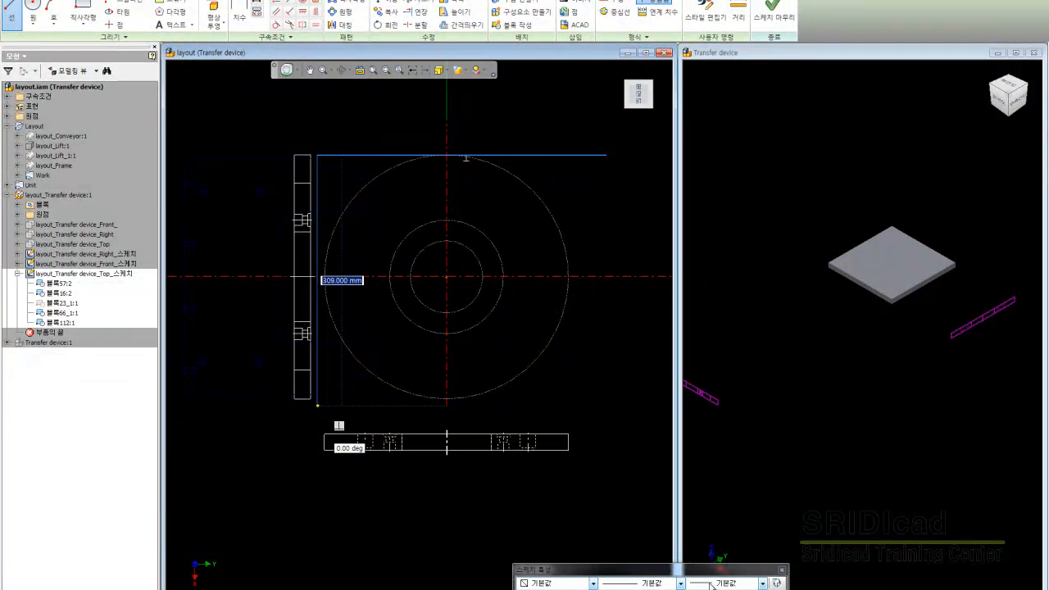
pyautogui.press('Tab')
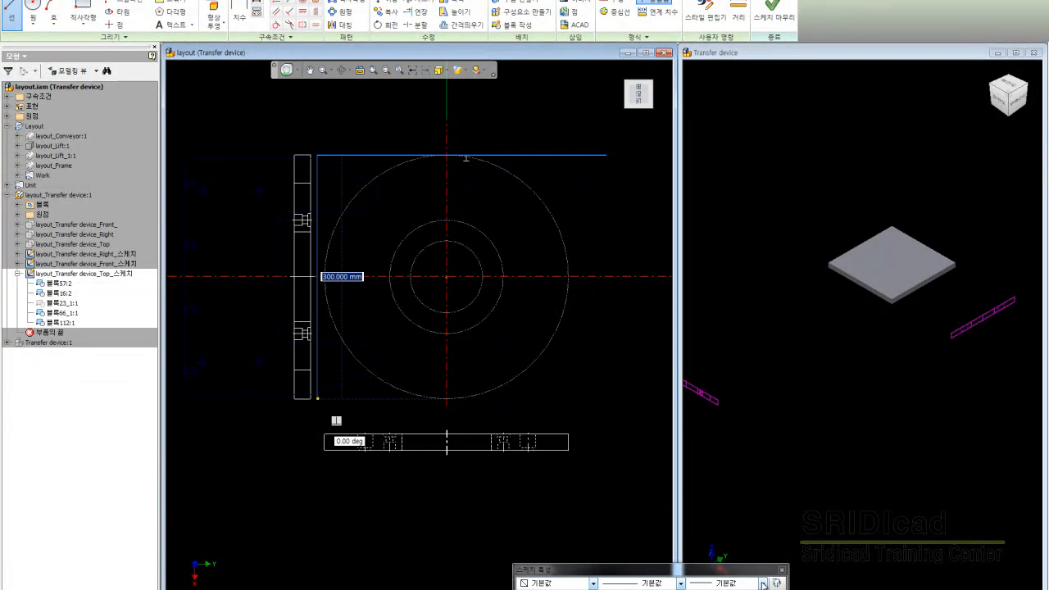
pyautogui.click(317, 423)
pyautogui.press('Escape')
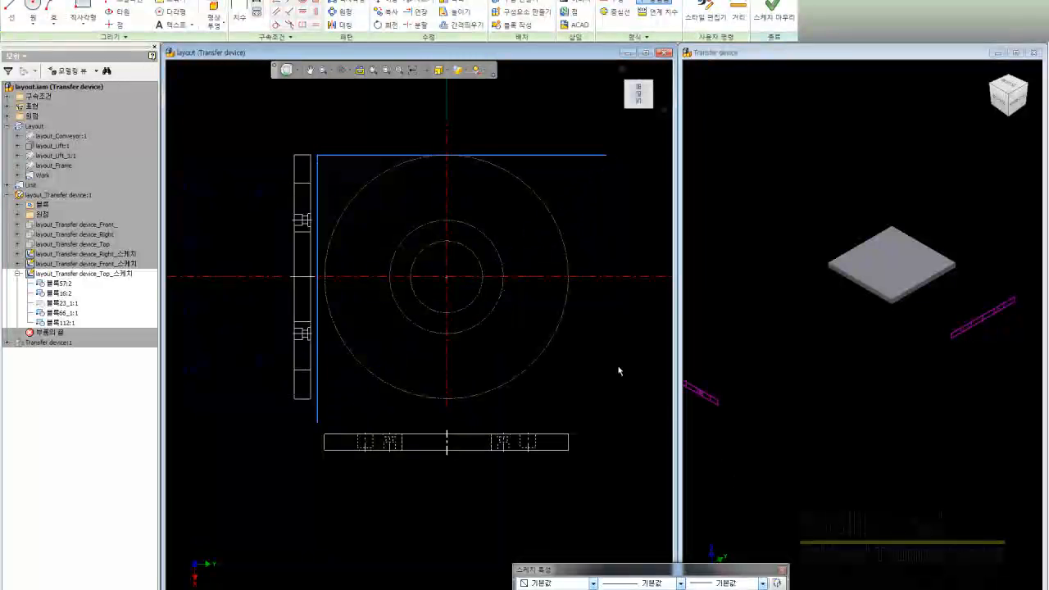
pyautogui.press('l')
pyautogui.click(606, 155)
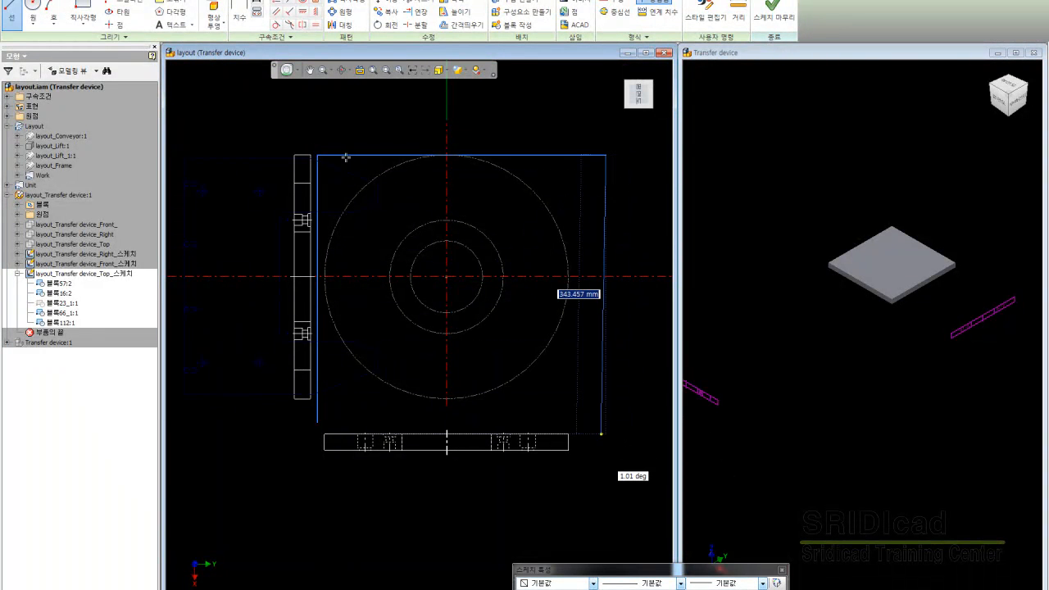
pyautogui.click(606, 435)
pyautogui.press('Escape')
# - Draw a horizontal line along the large circle's lower edge, crossing both vertical lines
pyautogui.press('l')
pyautogui.click(310, 399)
pyautogui.click(639, 399)
pyautogui.press('Escape')
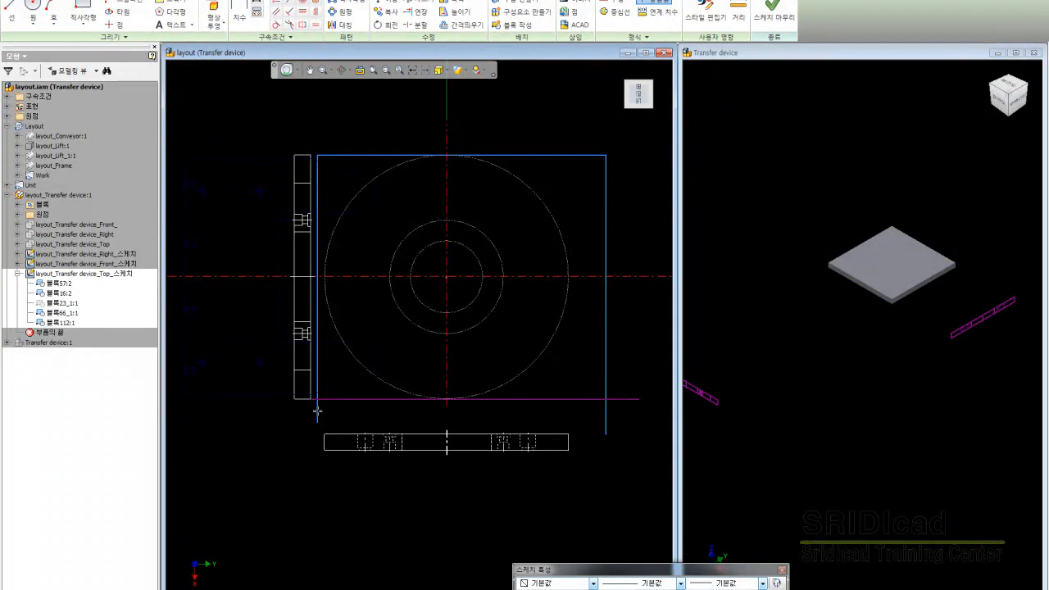
# - Trim the overhanging ends of the lower horizontal line and both vertical lines at the rectangle's lower corners
pyautogui.press('x')
pyautogui.click(625, 399)
pyautogui.click(605, 417)
pyautogui.click(316, 409)
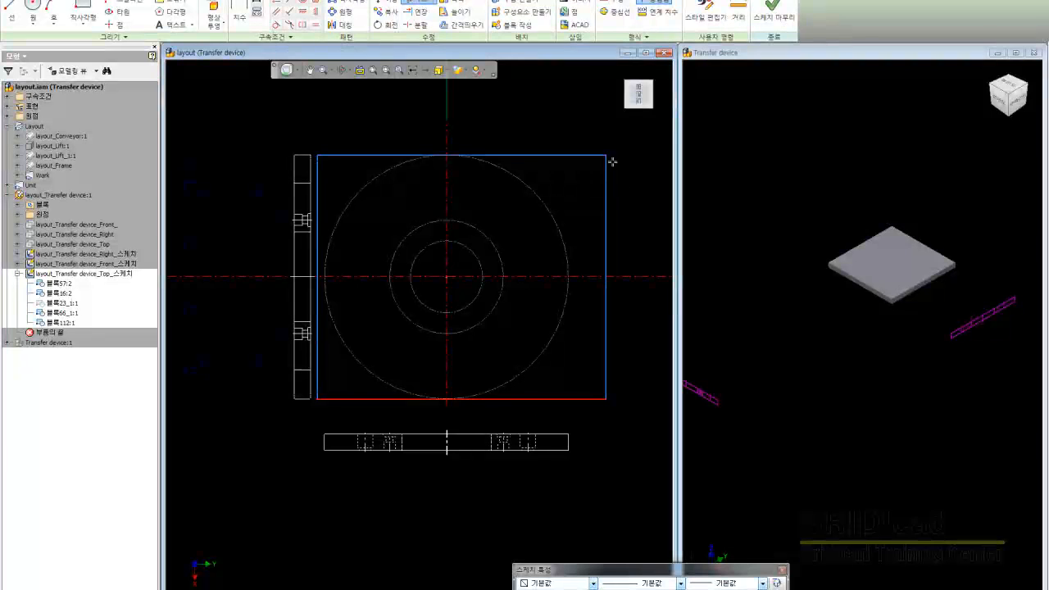
pyautogui.press('Escape')
# - Draw a vertical line from the lower strip's upper right corner up past the rectangle's upper edge
pyautogui.press('l')
pyautogui.click(569, 434)
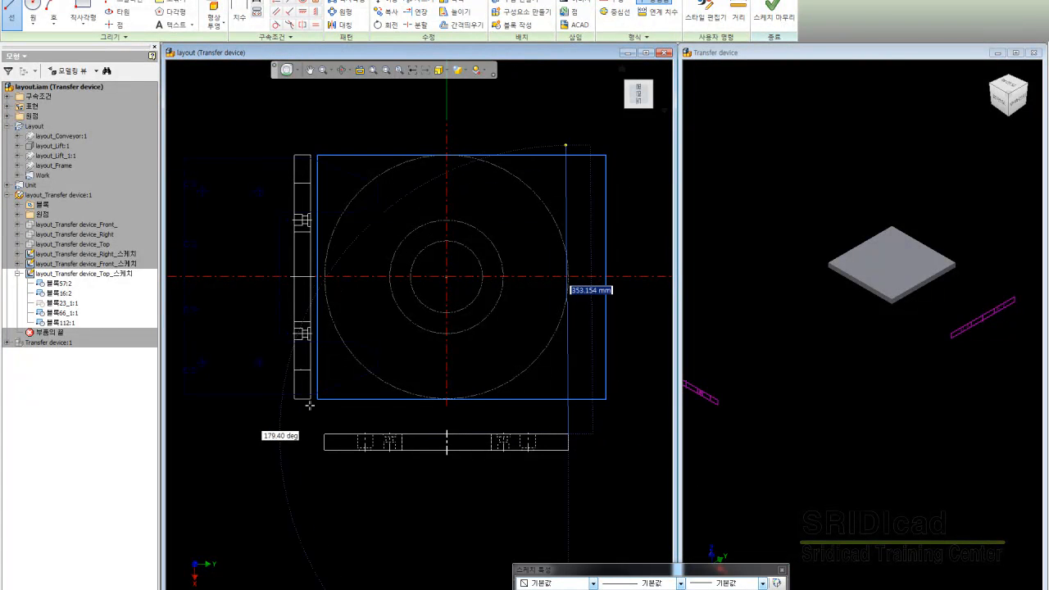
pyautogui.click(569, 133)
pyautogui.press('Escape')
# - Trim the rectangle and the new vertical line to a closed outline, and delete the leftover vertical line on the right
pyautogui.press('x')
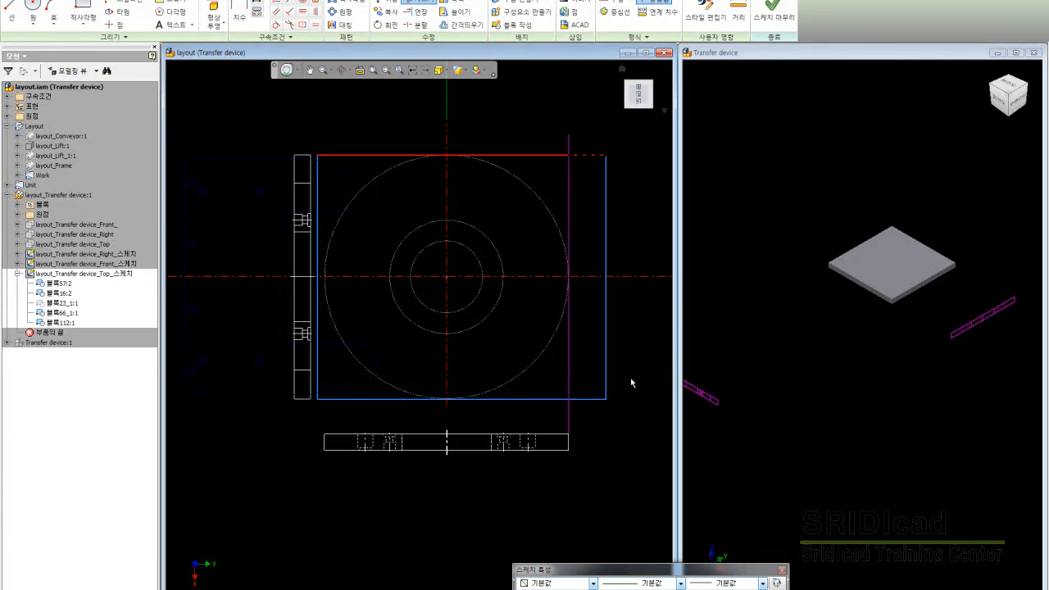
pyautogui.click(601, 400)
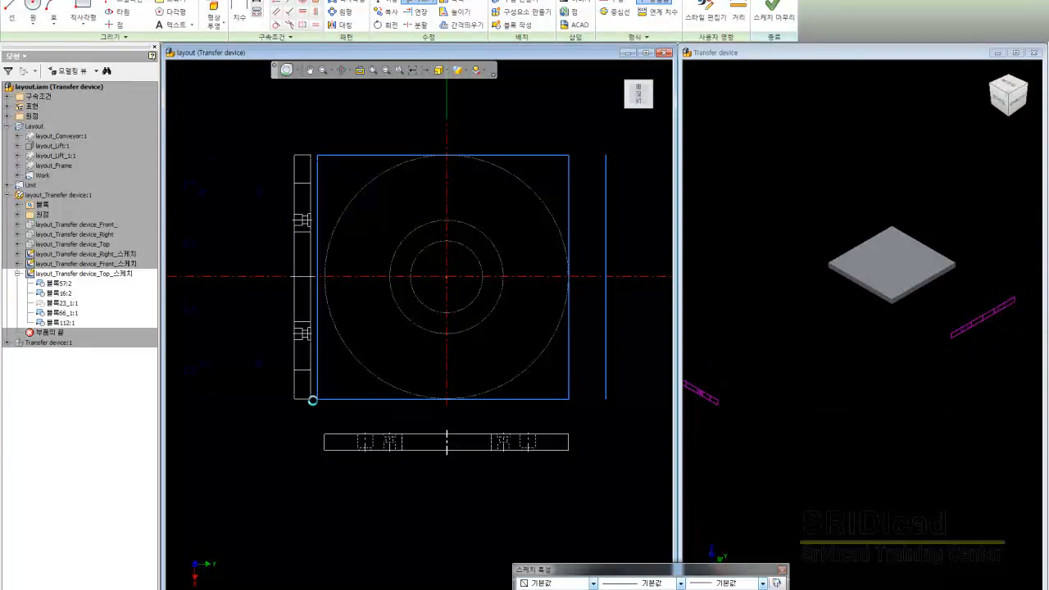
pyautogui.press('Escape')
pyautogui.moveTo(629, 377); pyautogui.dragTo(588, 409)
pyautogui.press('Delete')
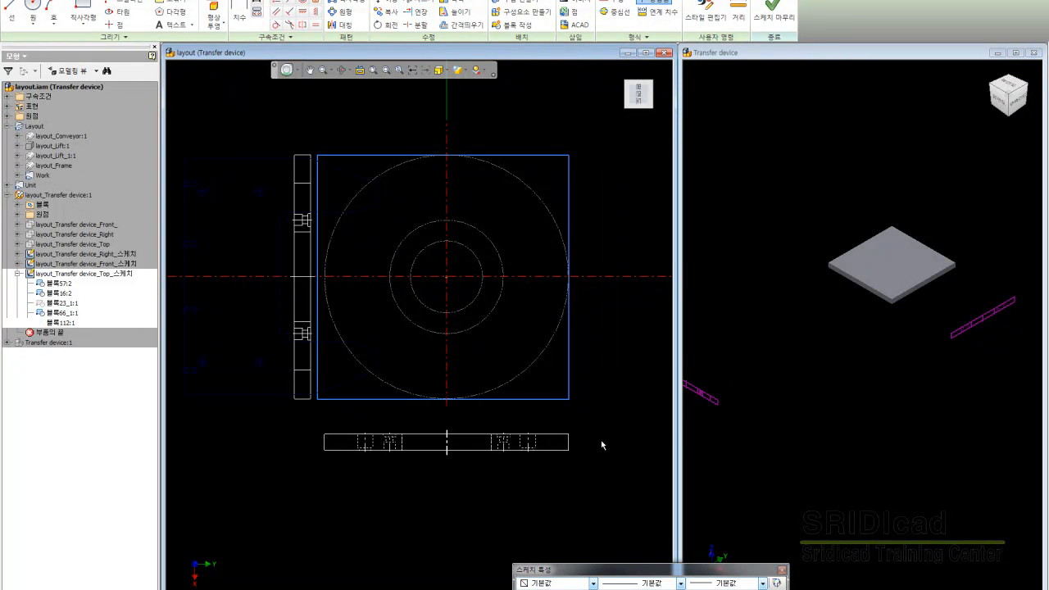
# - Draw a horizontal line about 354 mm long from the left strip's upper hole centre across the plate outline
pyautogui.moveTo(555, 433); pyautogui.dragTo(569, 435, button='middle')
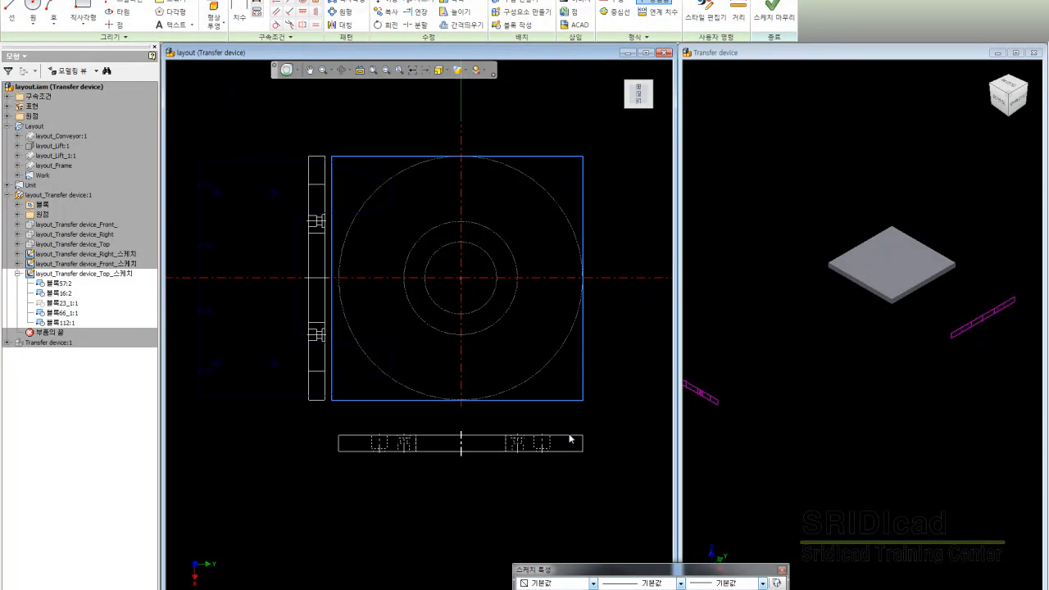
pyautogui.moveTo(563, 134); pyautogui.dragTo(566, 134, button='middle')
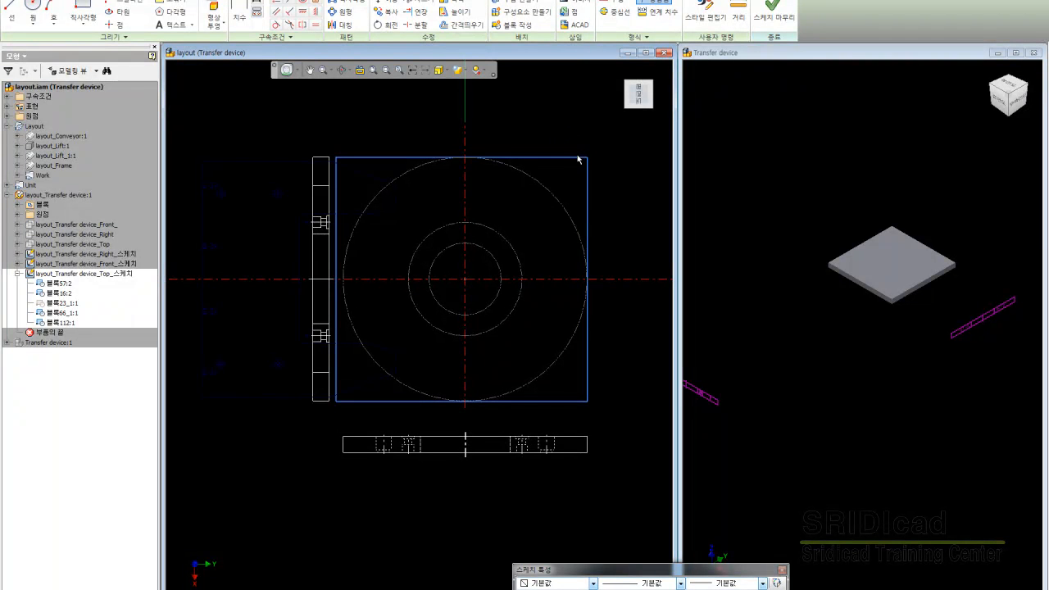
pyautogui.press('l')
pyautogui.click(575, 400)
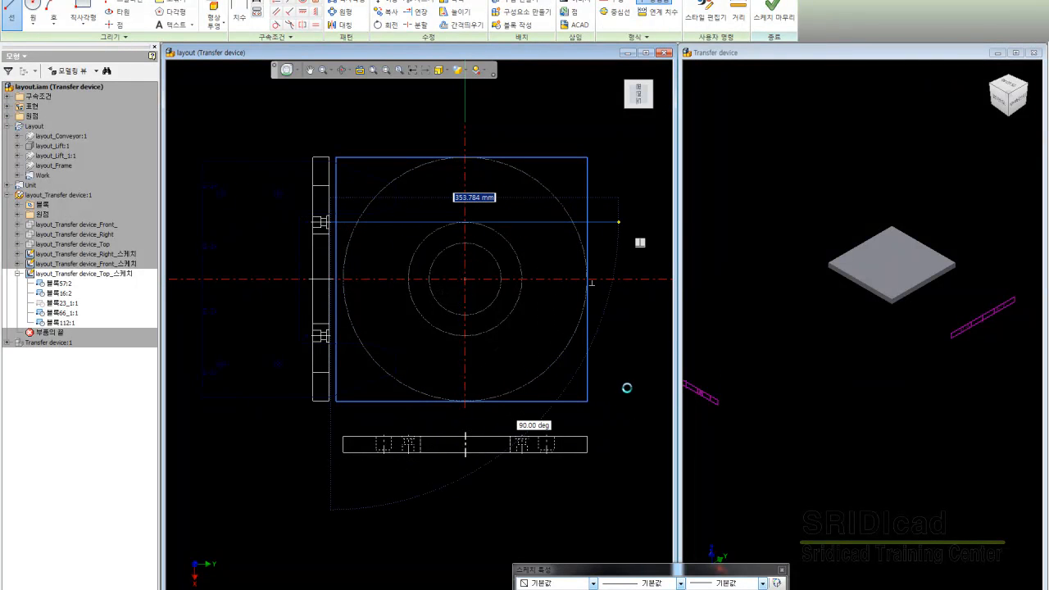
pyautogui.click(628, 388)
pyautogui.press('Escape')
pyautogui.press('Escape')
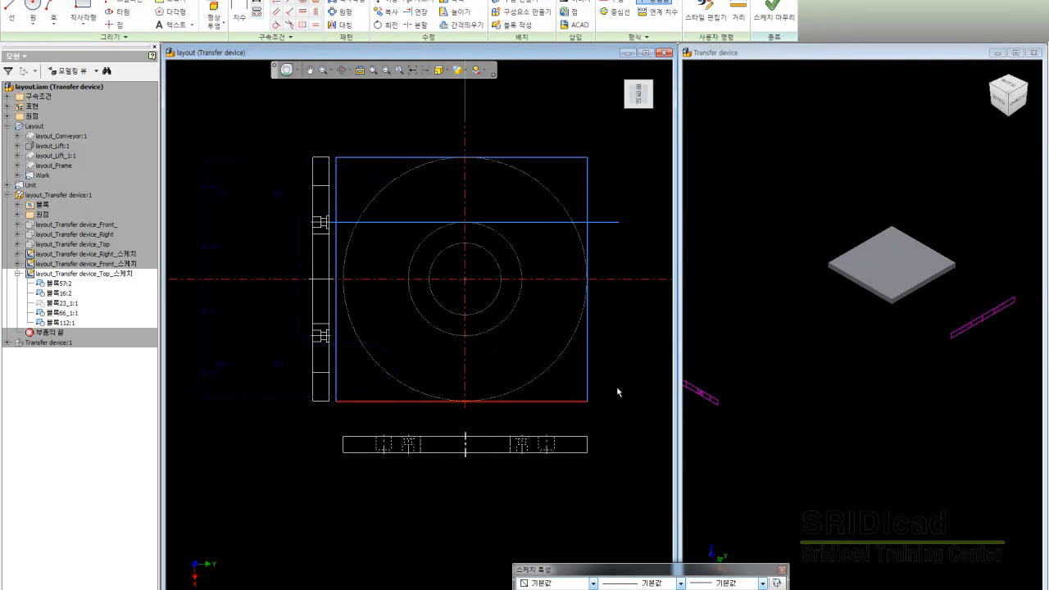
# - Draw a vertical line about 386 mm long upward from the lower strip's outer left hole across the plate outline
pyautogui.press('l')
pyautogui.moveTo(622, 404); pyautogui.dragTo(624, 411, button='middle')
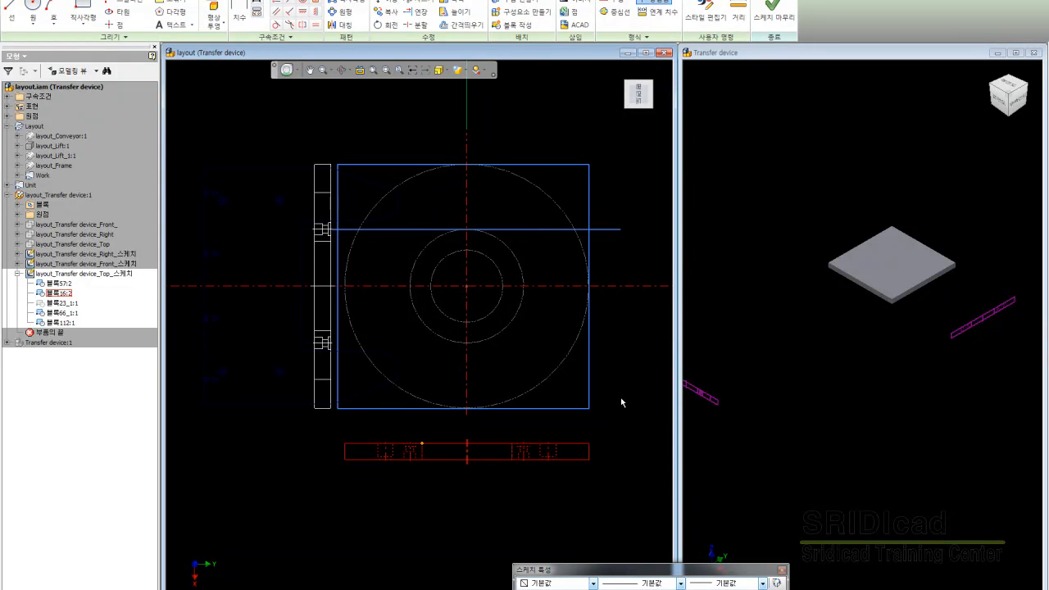
pyautogui.press('l')
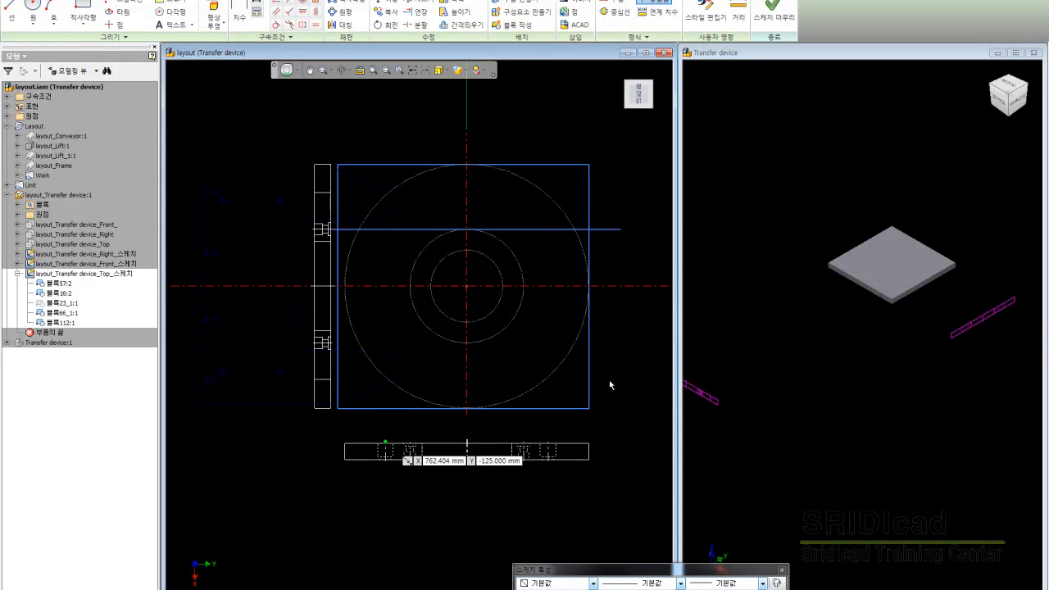
pyautogui.click(386, 443)
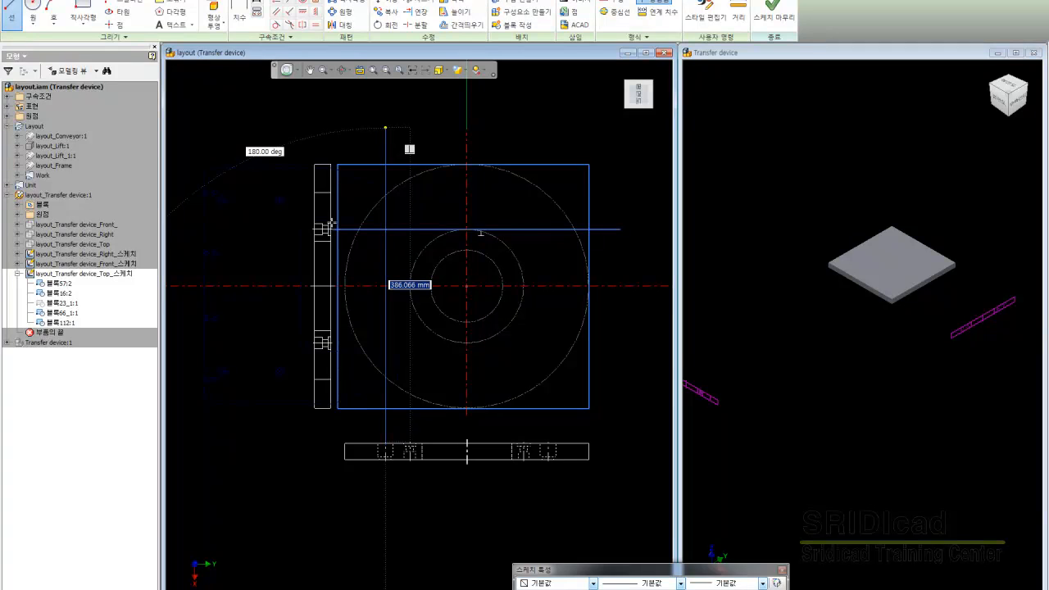
pyautogui.click(386, 128)
pyautogui.press('Escape')
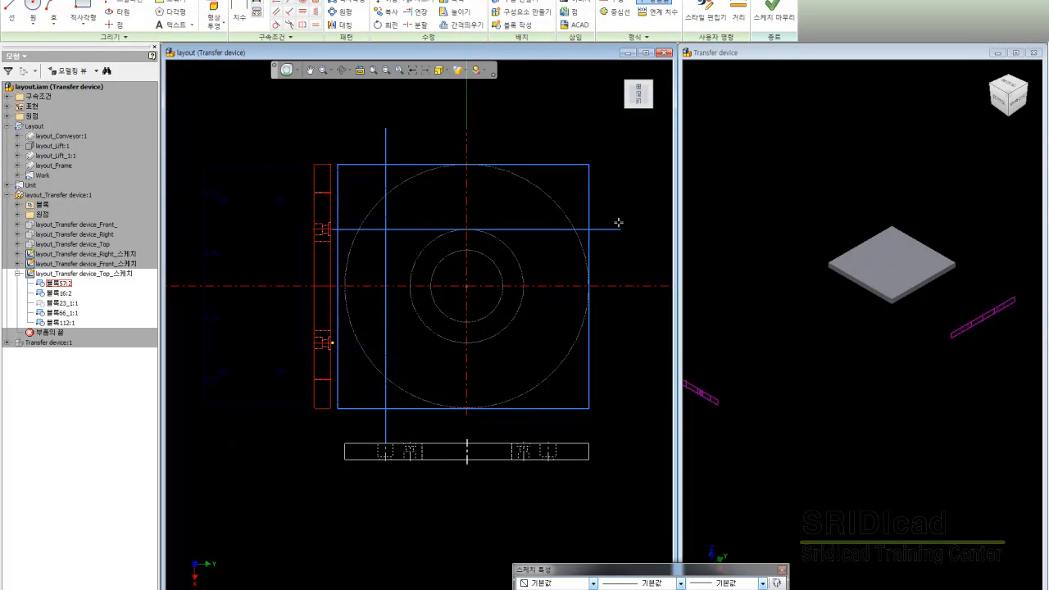
# - Draw a horizontal line from the left strip's lower hole centre across the plate outline
pyautogui.press('l')
pyautogui.click(332, 342)
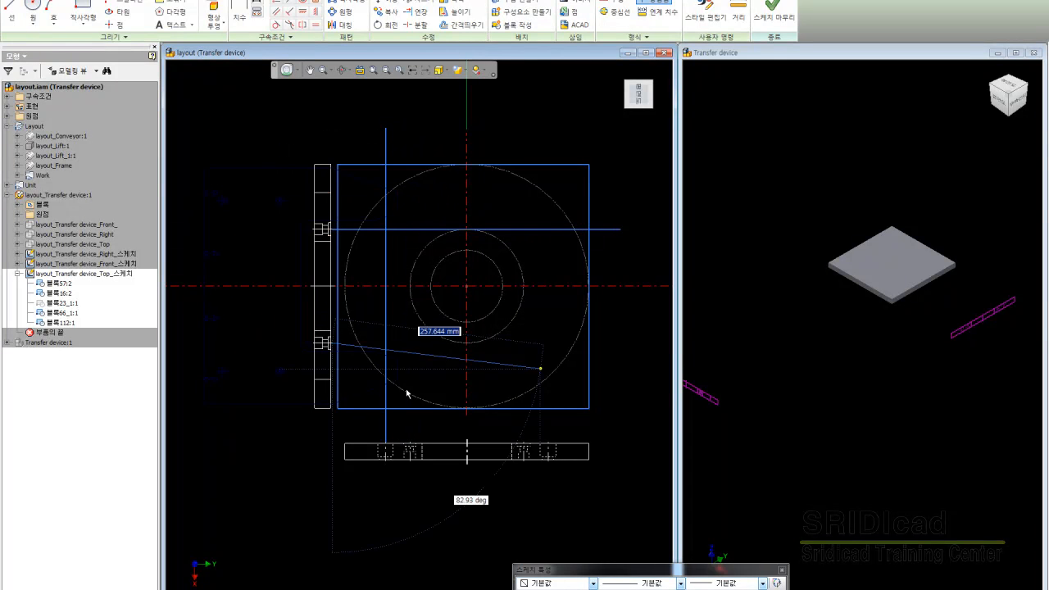
pyautogui.press('Return')
pyautogui.press('Escape')
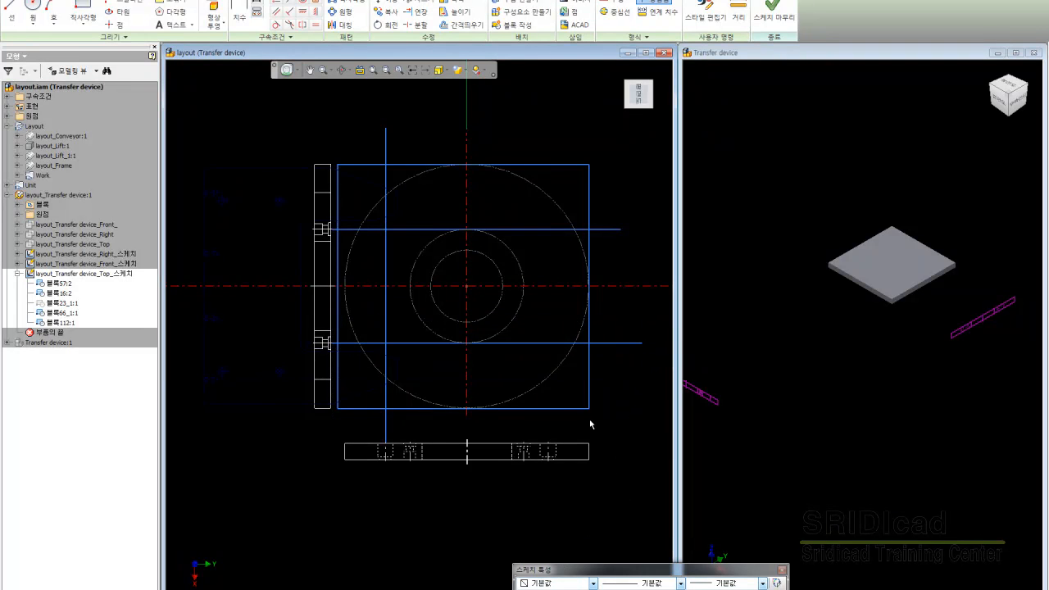
# - Draw a vertical line about 406 mm long upward from the lower strip's inner right hole across the plate outline
pyautogui.moveTo(407, 437); pyautogui.dragTo(404, 437, button='middle')
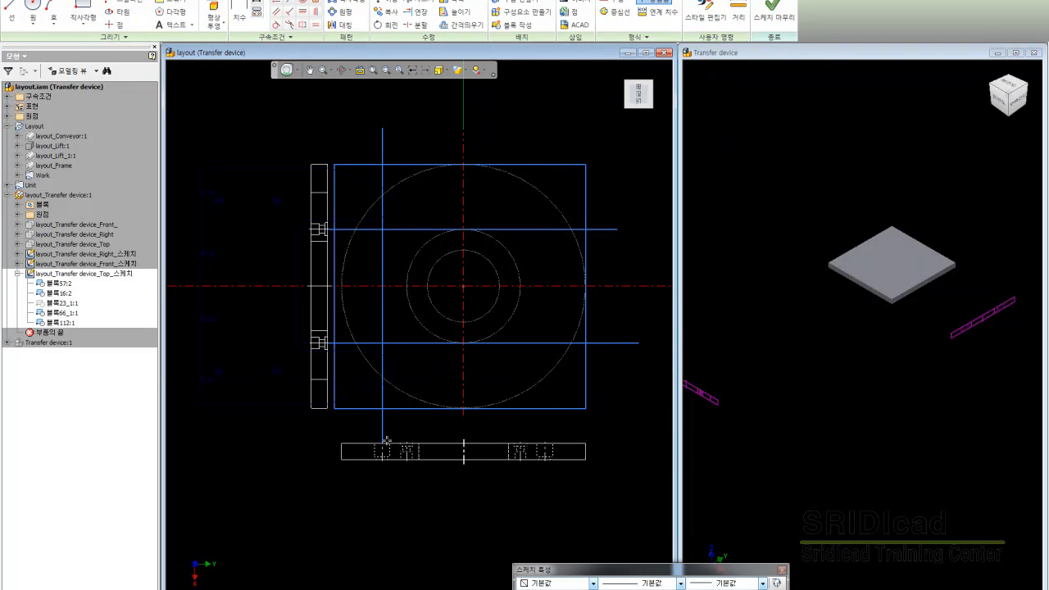
pyautogui.press('l')
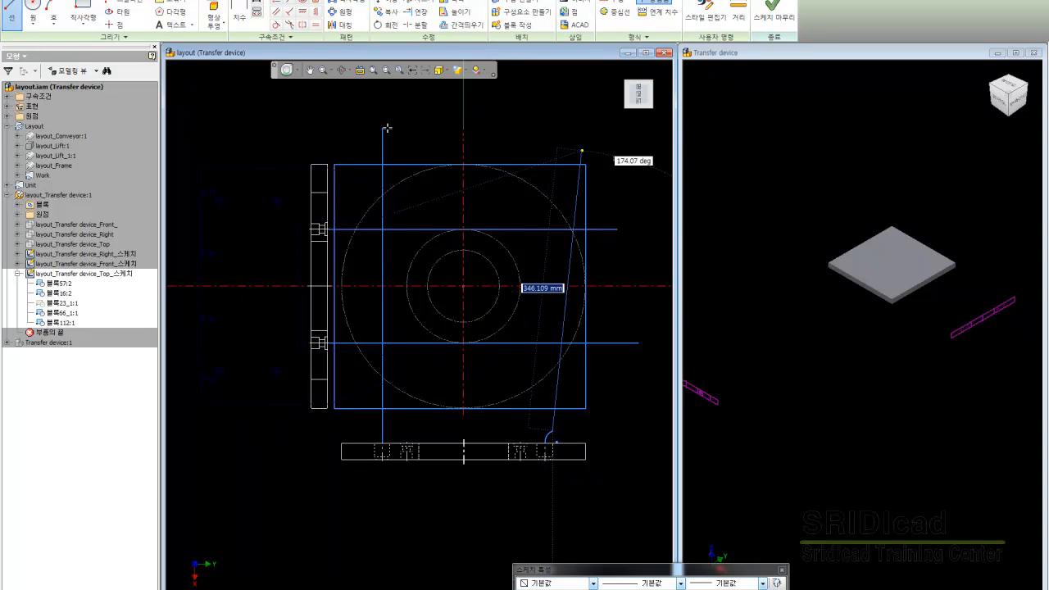
pyautogui.press('Escape')
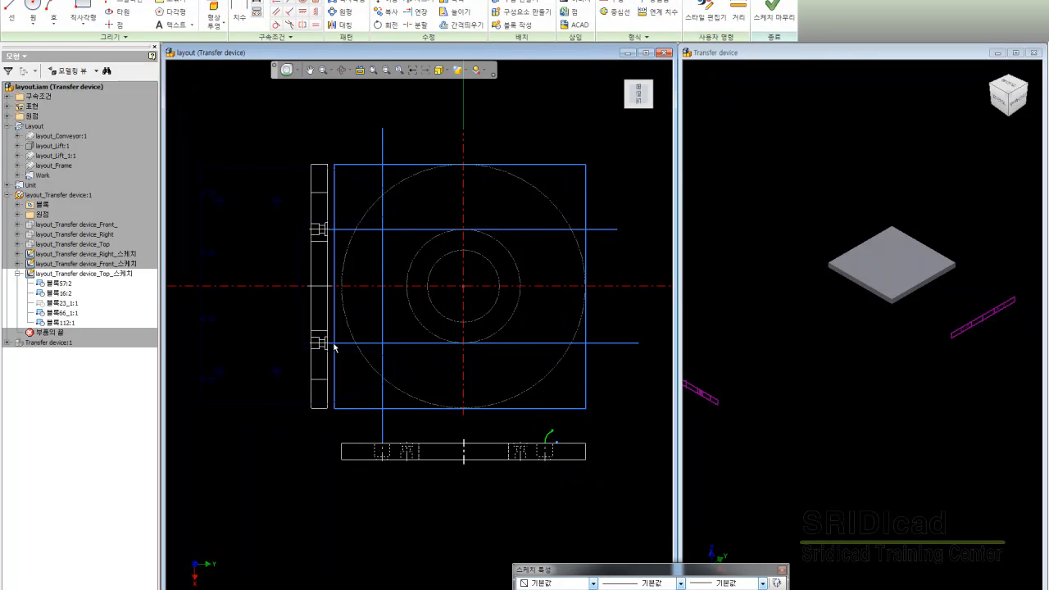
pyautogui.press('l')
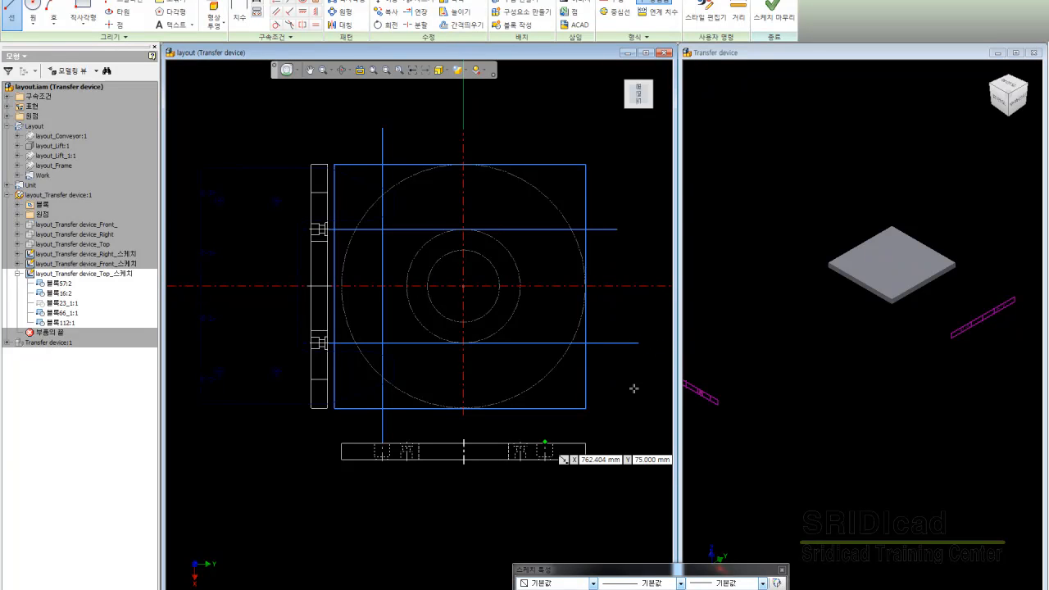
pyautogui.click(521, 443)
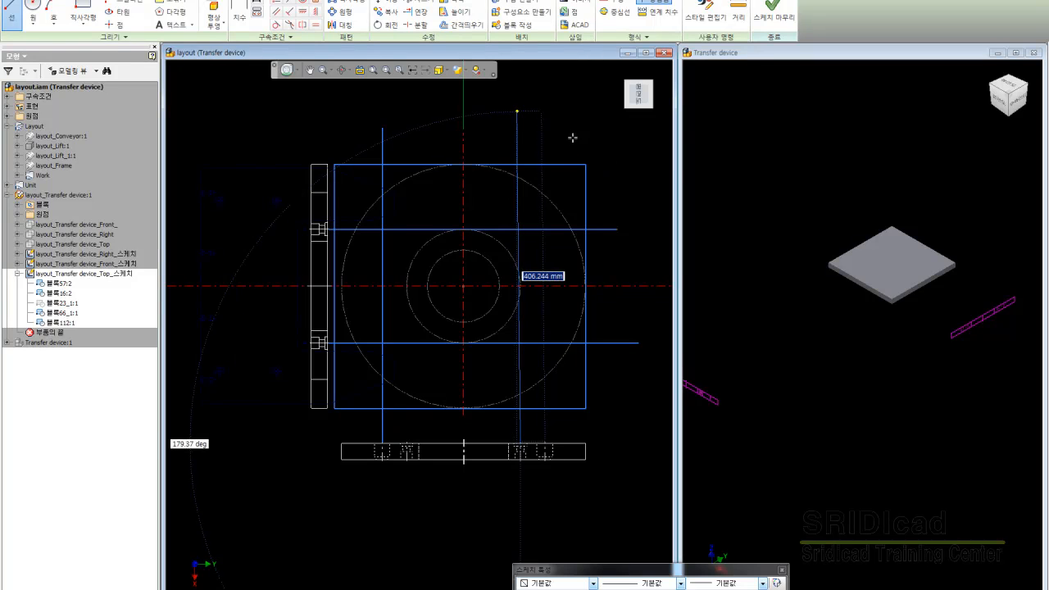
pyautogui.click(521, 110)
pyautogui.press('Escape')
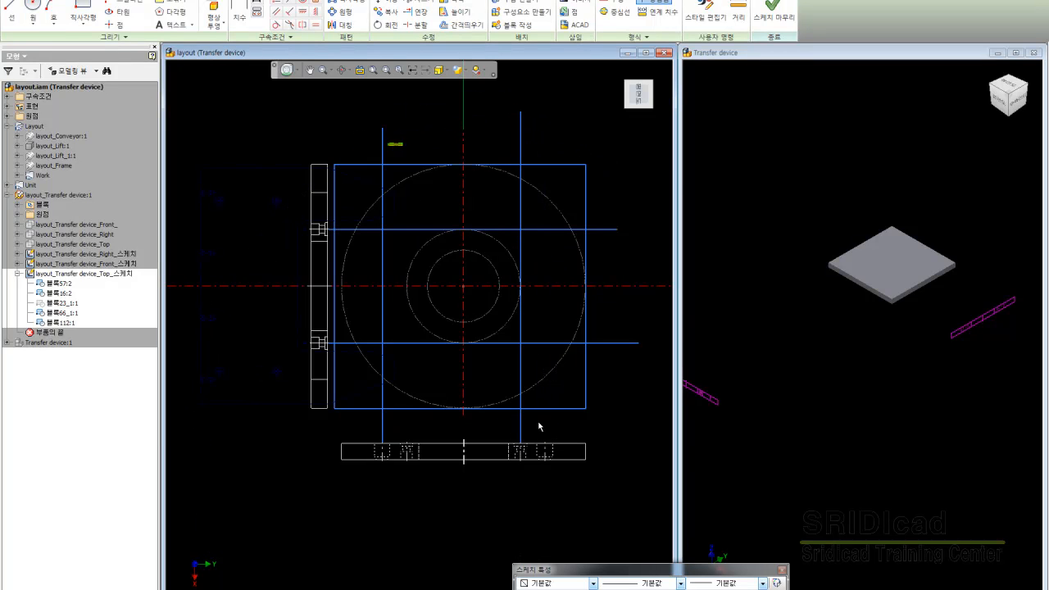
# - Delete the vertical line at the outer left hole and draw one upward from the lower strip's inner left hole
pyautogui.press('Delete')
pyautogui.press('l')
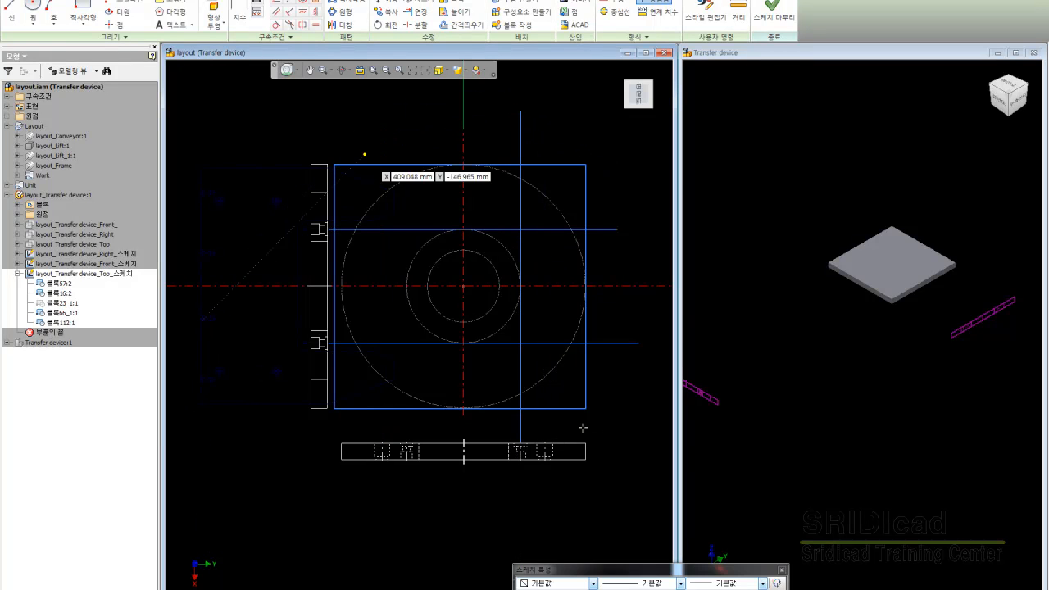
pyautogui.click(406, 443)
pyautogui.click(407, 120)
pyautogui.press('Escape')
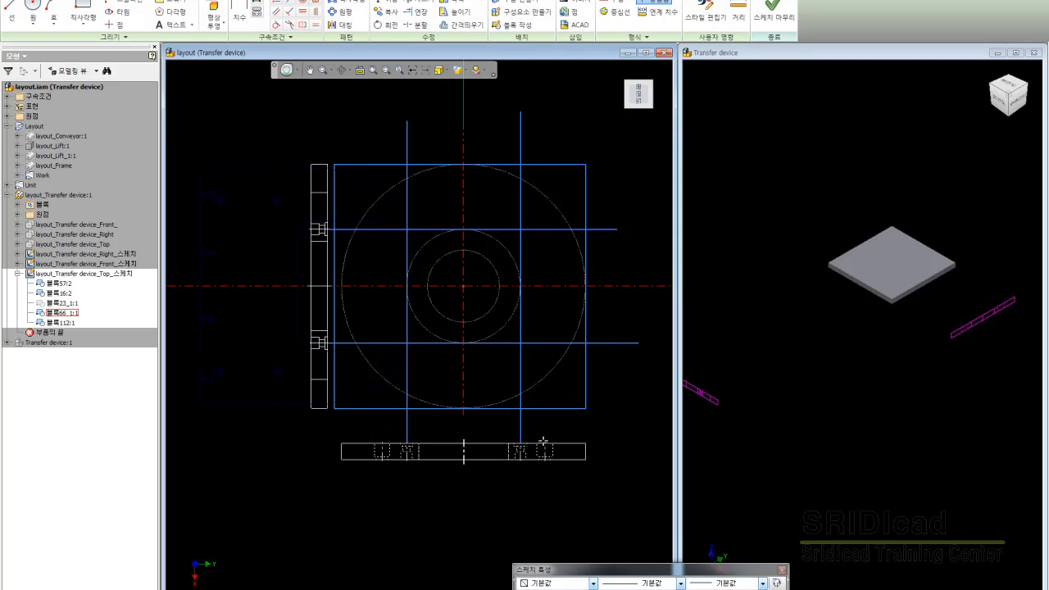
# - Draw a circle on the left strip's upper hole axis at the counterbore step, sized to the narrow bore's edge
pyautogui.scroll(-5, 543, 443)
pyautogui.press('c')
pyautogui.scroll(-6, 549, 120)
pyautogui.click(317, 206)
pyautogui.click(316, 158)
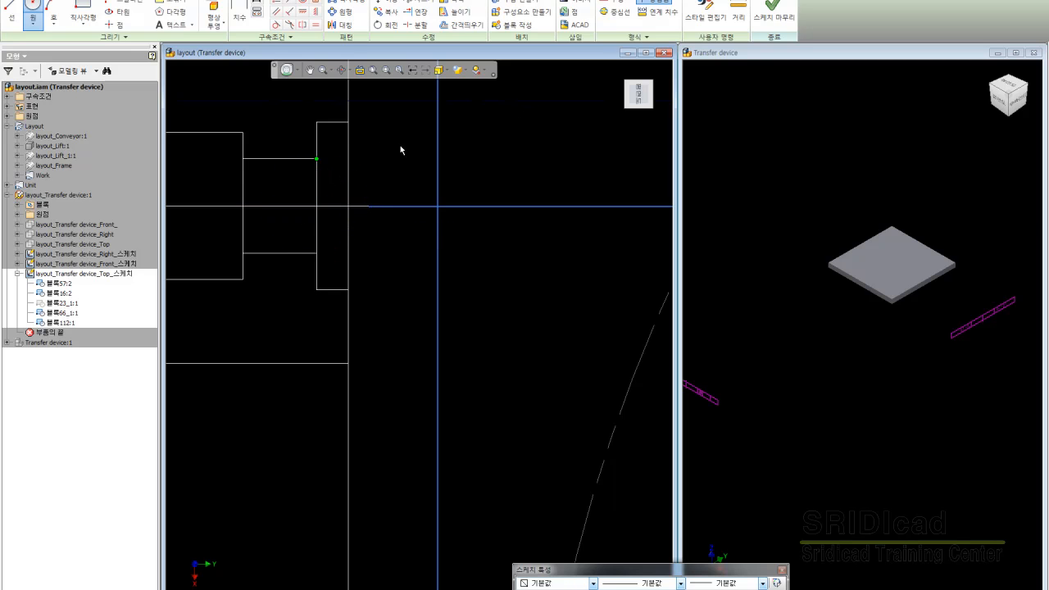
pyautogui.press('Escape')
# - Copy the bore circle to where the upper horizontal hole line crosses the vertical centreline
pyautogui.press('s')
pyautogui.press('c')
pyautogui.press('o')
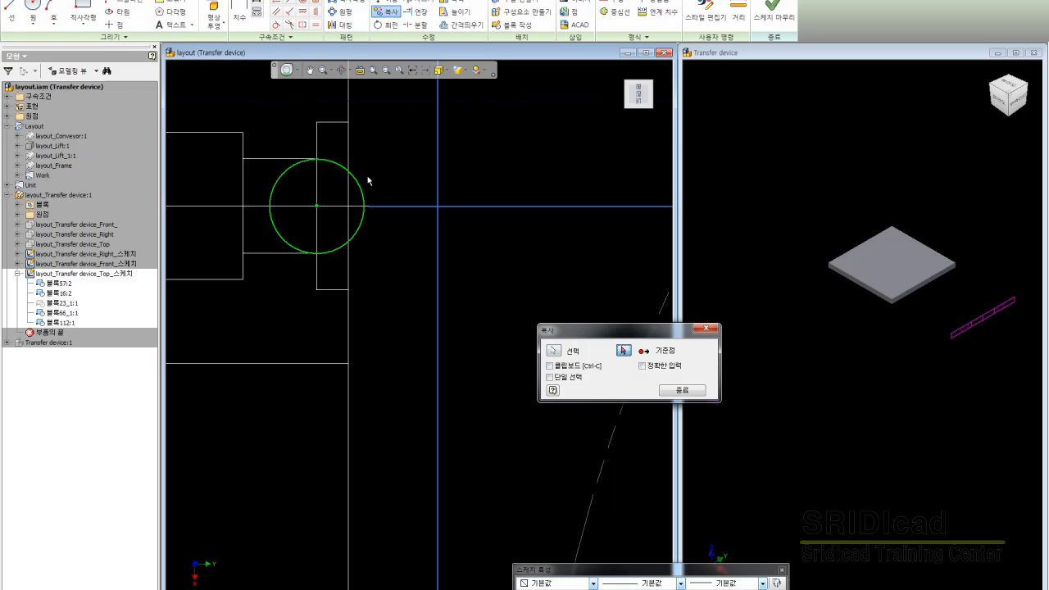
pyautogui.scroll(-5, 377, 178)
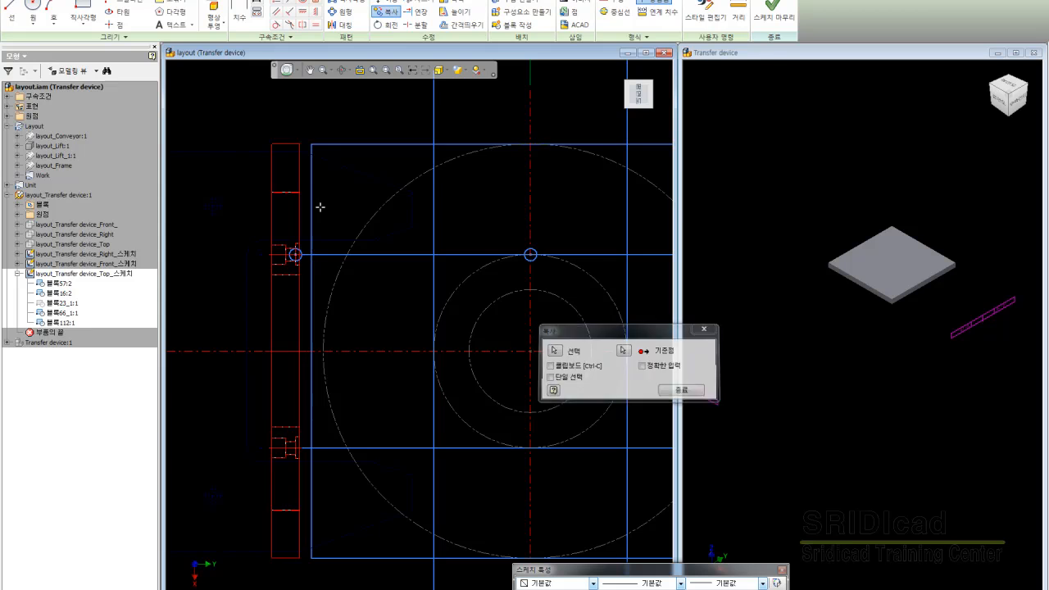
pyautogui.press('Escape')
# - Delete the bore circle on the left strip and draw a circle centred on the strip's right edge, sized to the counterbore corner
pyautogui.scroll(4, 319, 205)
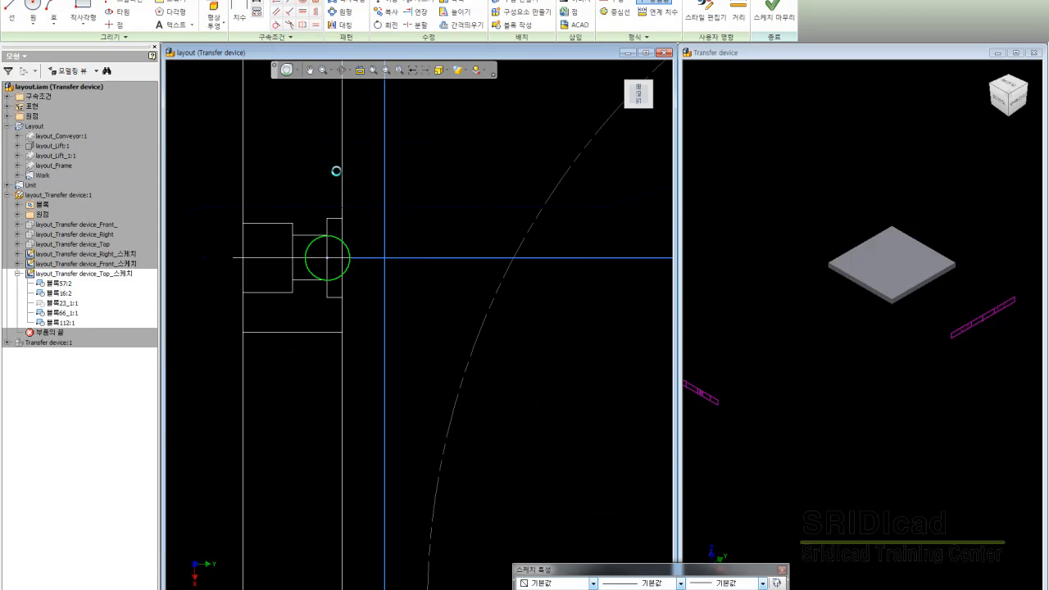
pyautogui.press('c')
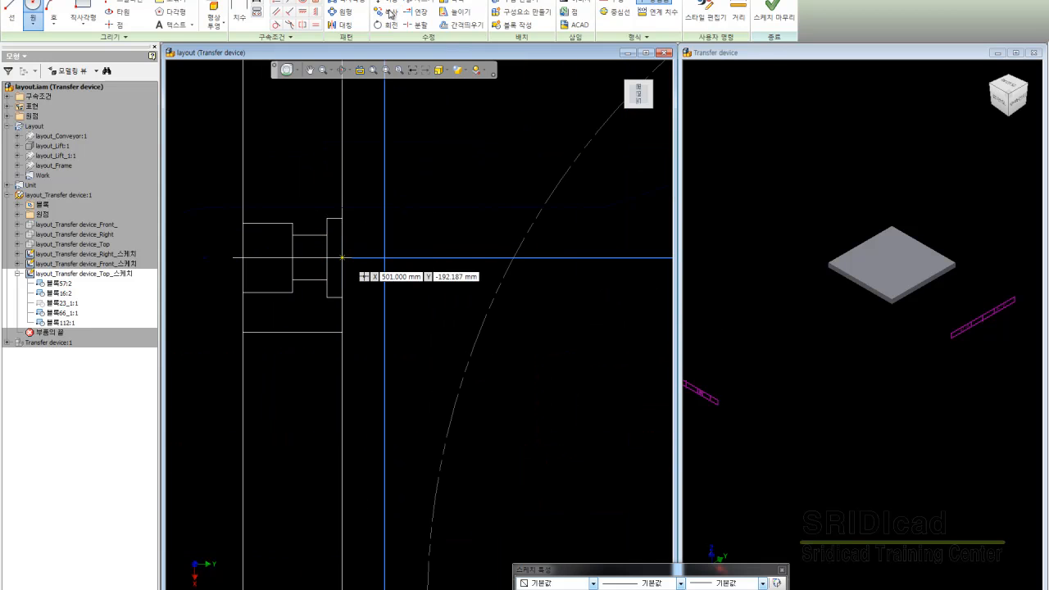
pyautogui.click(341, 257)
pyautogui.press('Return')
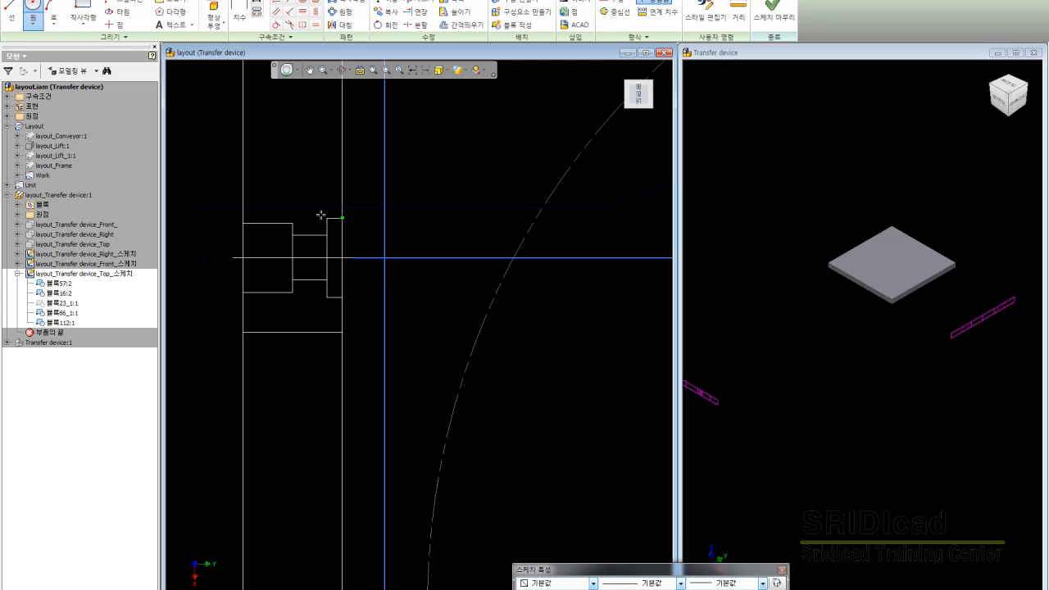
pyautogui.press('Escape')
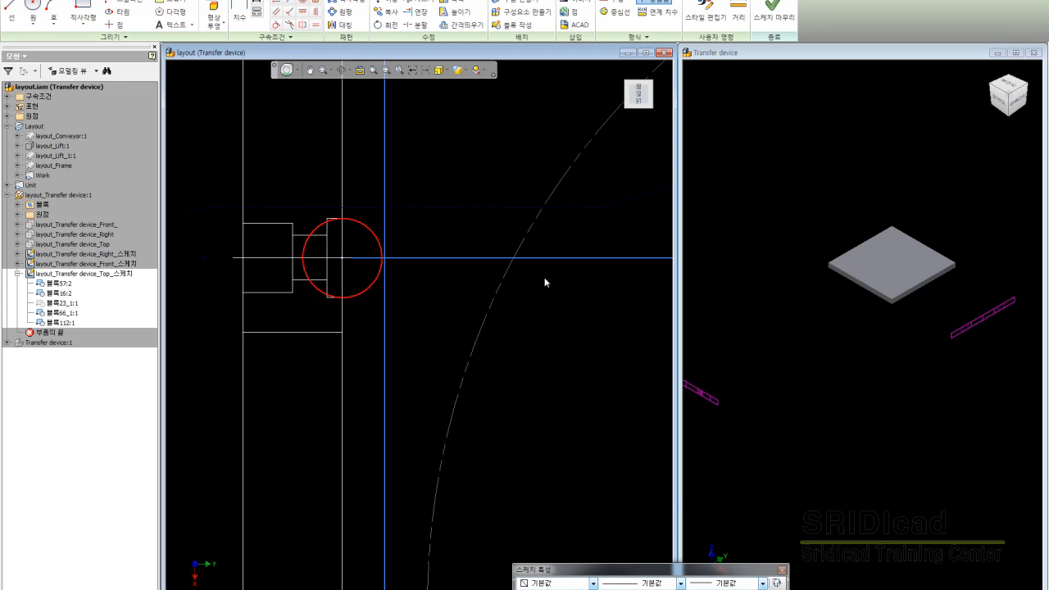
# - Copy the counterbore circle concentrically onto the small circle at the vertical centreline
pyautogui.press('Home')
pyautogui.click(387, 11)
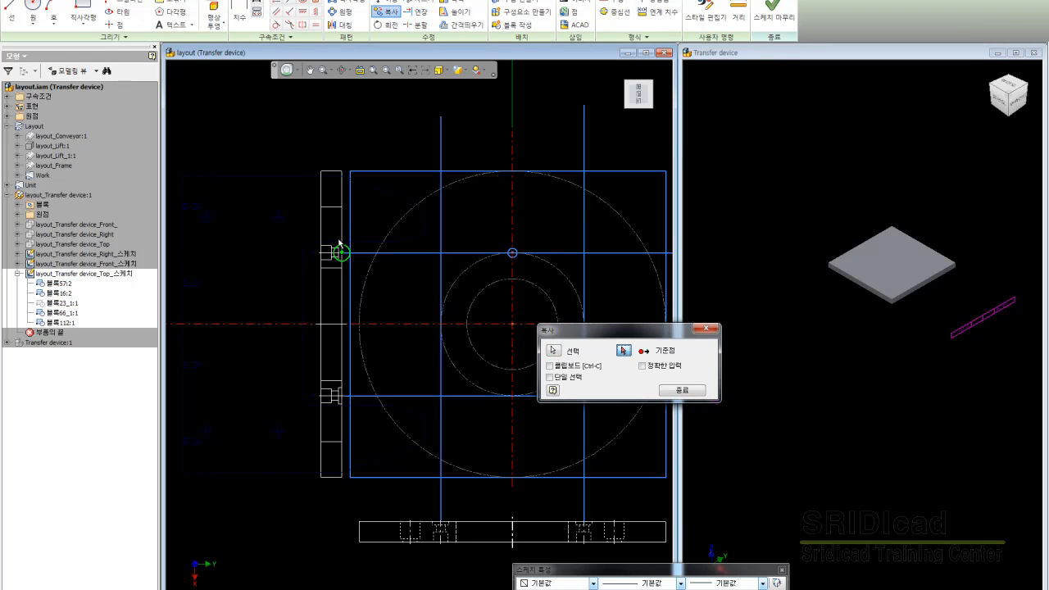
pyautogui.click(341, 251)
pyautogui.press('Escape')
# - Place sketch points at the intersections of the horizontal and vertical hole lines
pyautogui.moveTo(401, 229); pyautogui.dragTo(351, 221, button='middle')
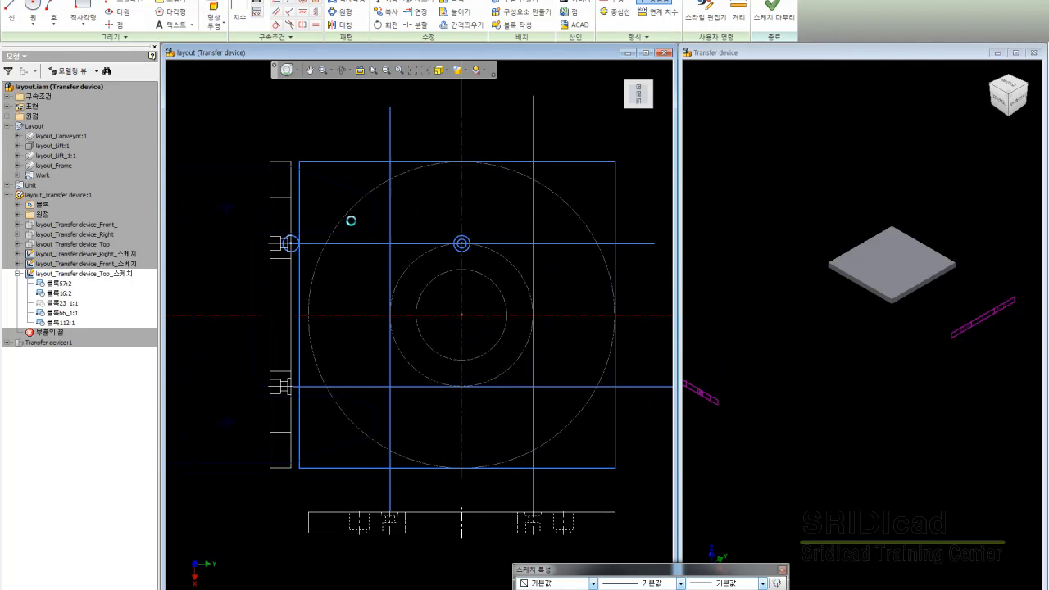
pyautogui.scroll(3, 352, 237)
pyautogui.scroll(-2, 369, 230)
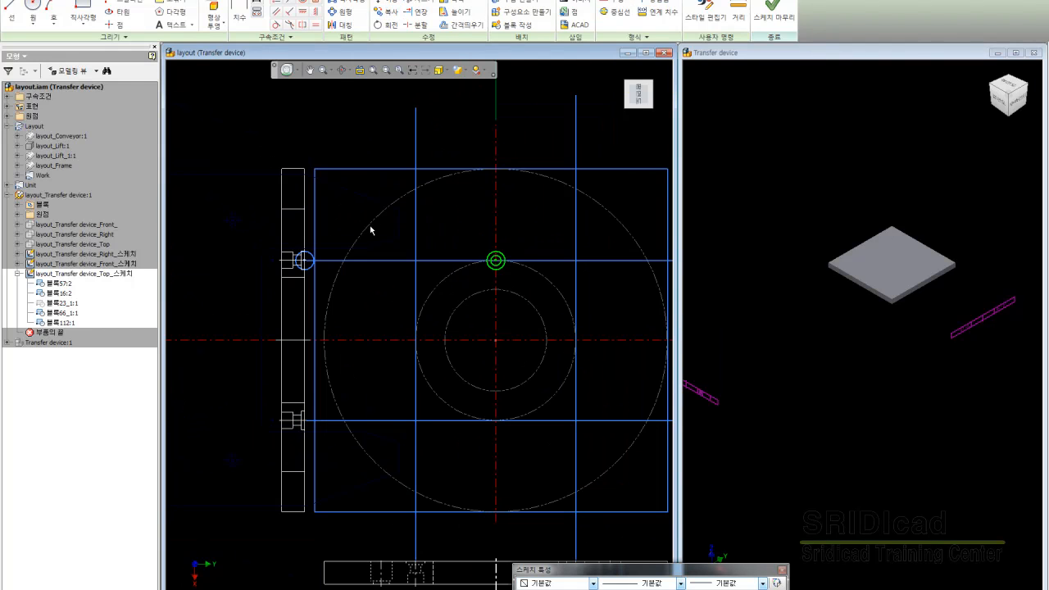
pyautogui.press('Escape')
pyautogui.click(115, 26)
pyautogui.click(417, 261)
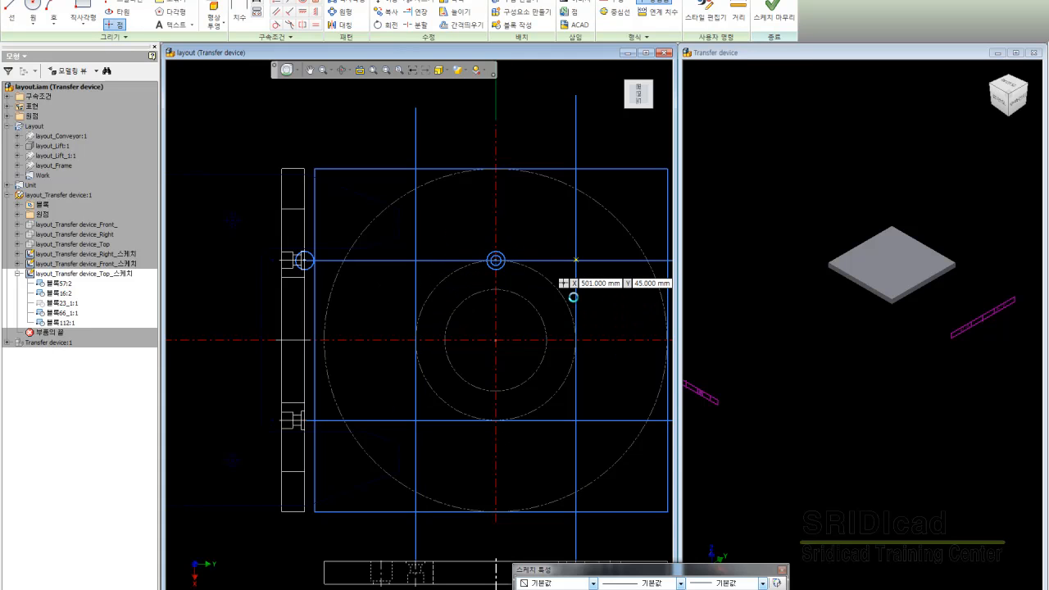
pyautogui.click(415, 420)
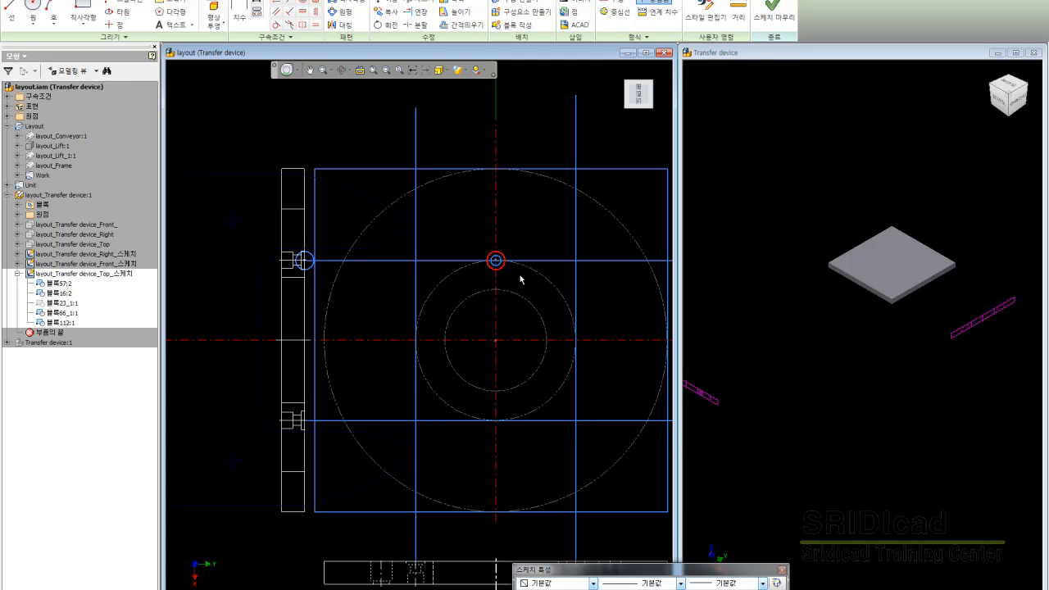
# - Copy the concentric counterbore hole circles from the vertical centreline to the four intersections of the hole lines
pyautogui.click(385, 12)
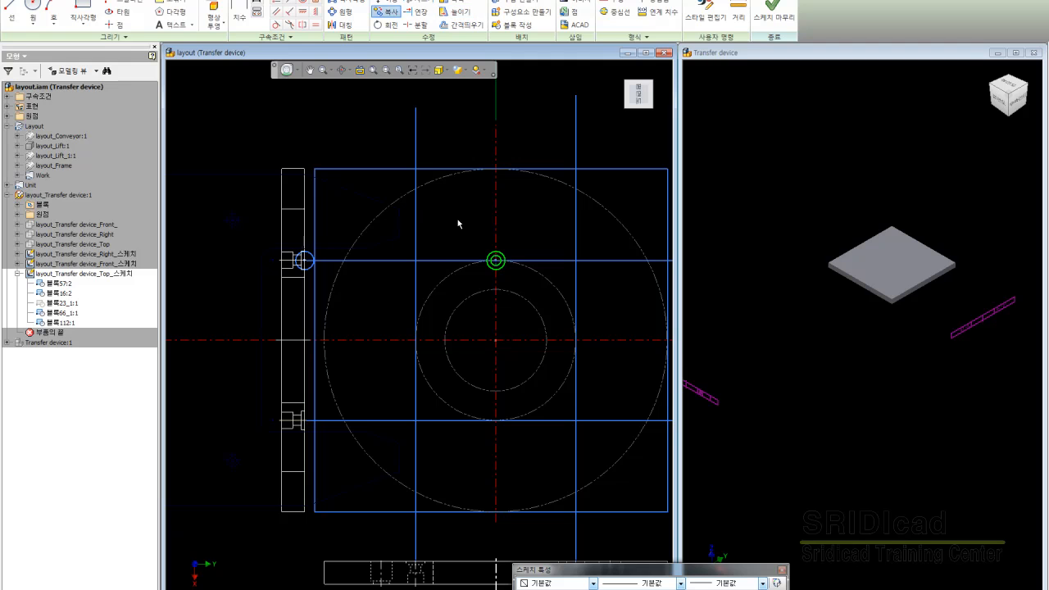
pyautogui.click(418, 263)
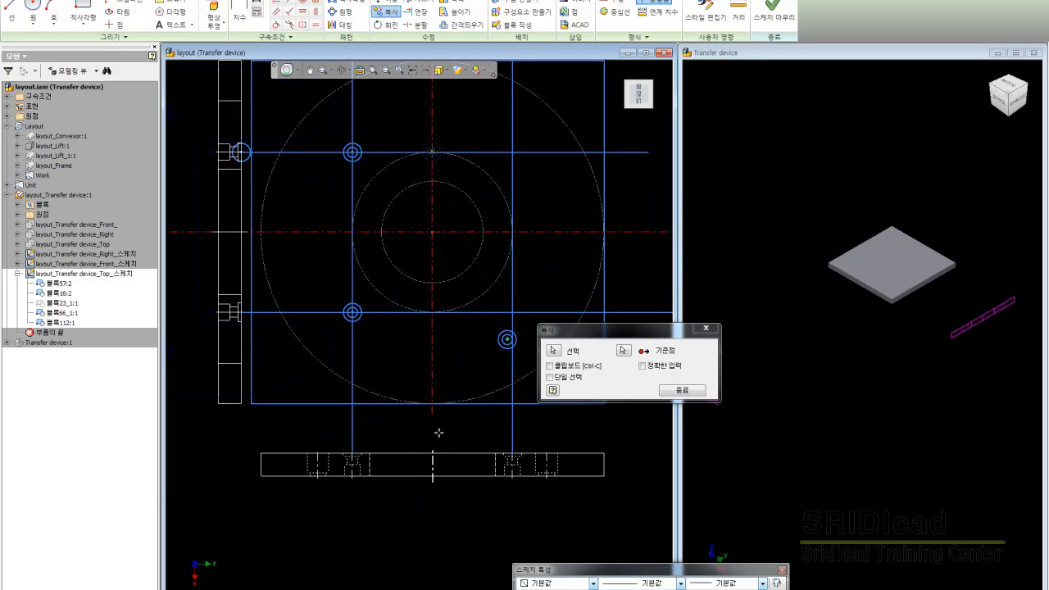
pyautogui.press('Escape')
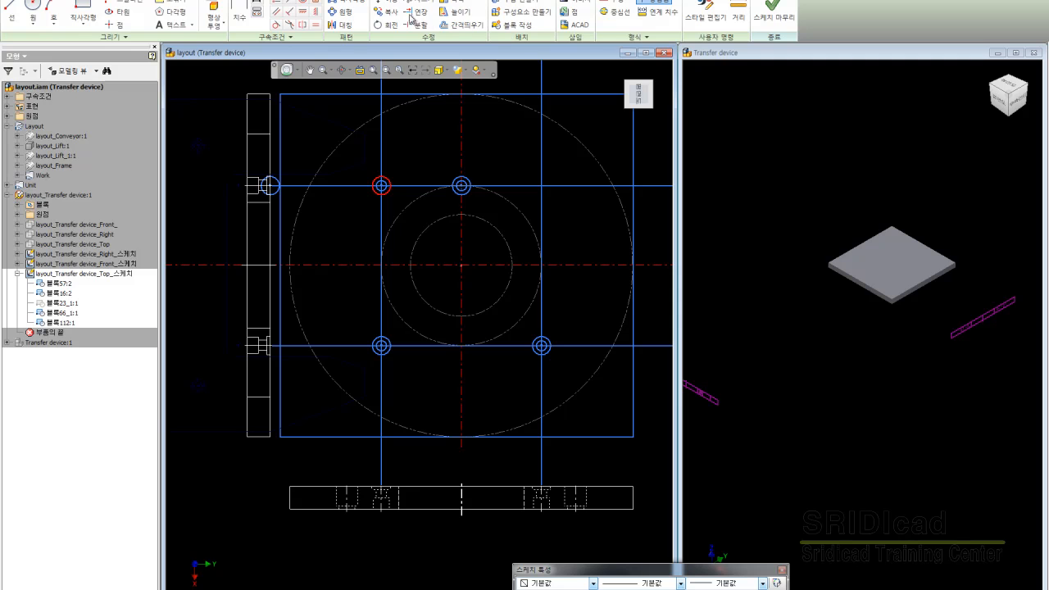
pyautogui.press('space')
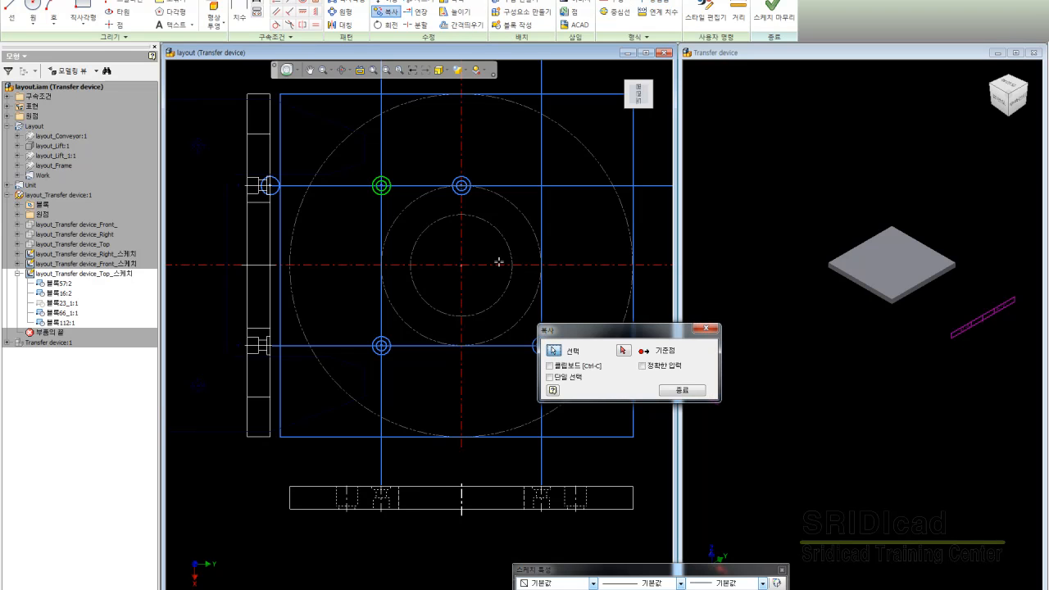
pyautogui.click(418, 266)
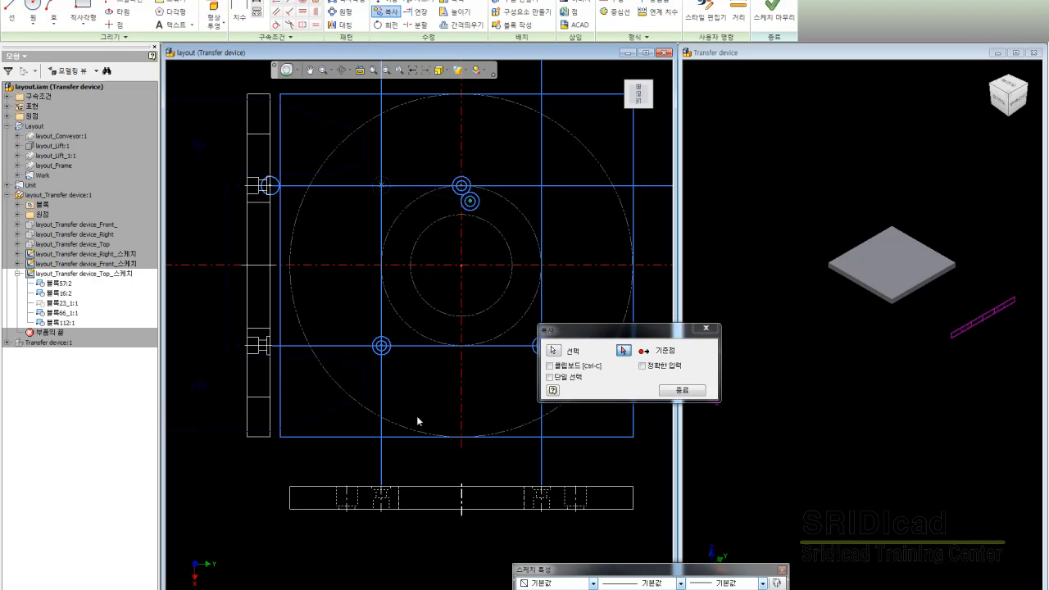
pyautogui.press('Escape')
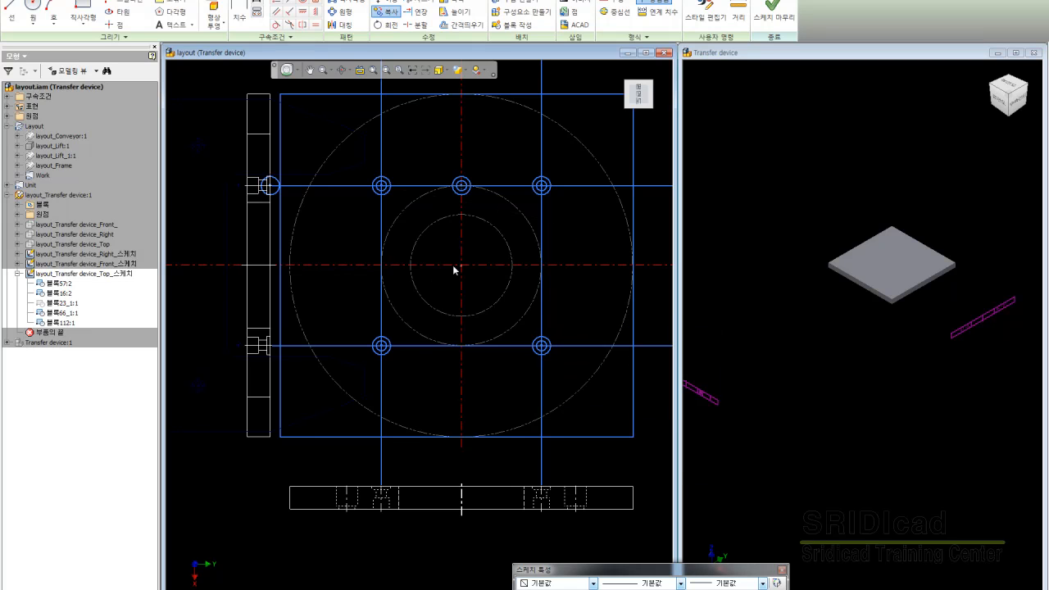
# - Delete the horizontal and vertical hole projection lines and the leftover circle pair on the vertical centreline
pyautogui.moveTo(517, 323); pyautogui.dragTo(508, 365, button='middle')
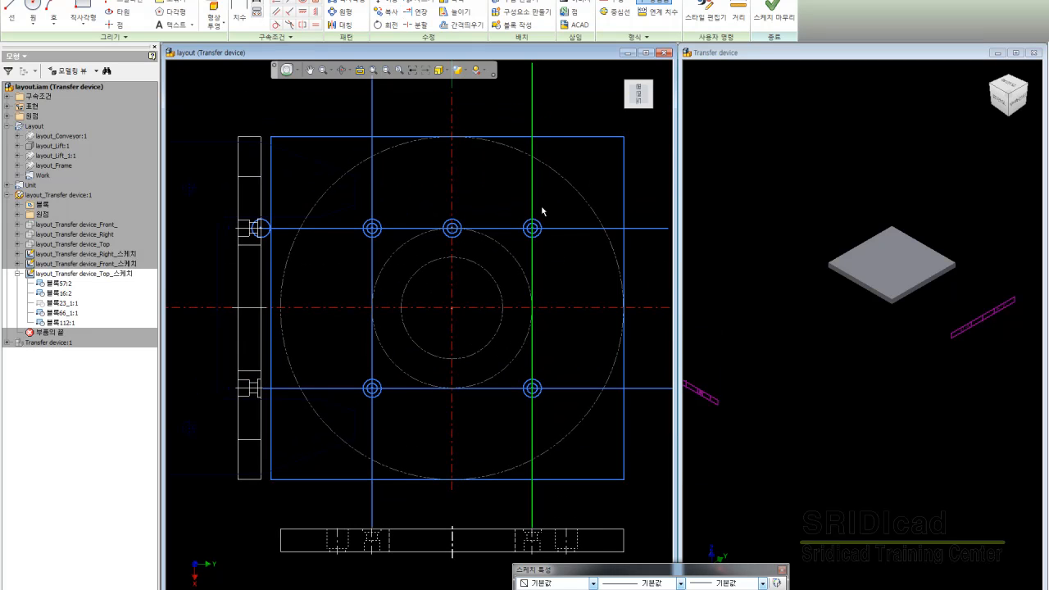
pyautogui.scroll(-3, 564, 232)
pyautogui.click(405, 177)
pyautogui.press('Delete')
pyautogui.moveTo(602, 238); pyautogui.dragTo(569, 186)
pyautogui.press('Delete')
pyautogui.moveTo(617, 300); pyautogui.dragTo(595, 332)
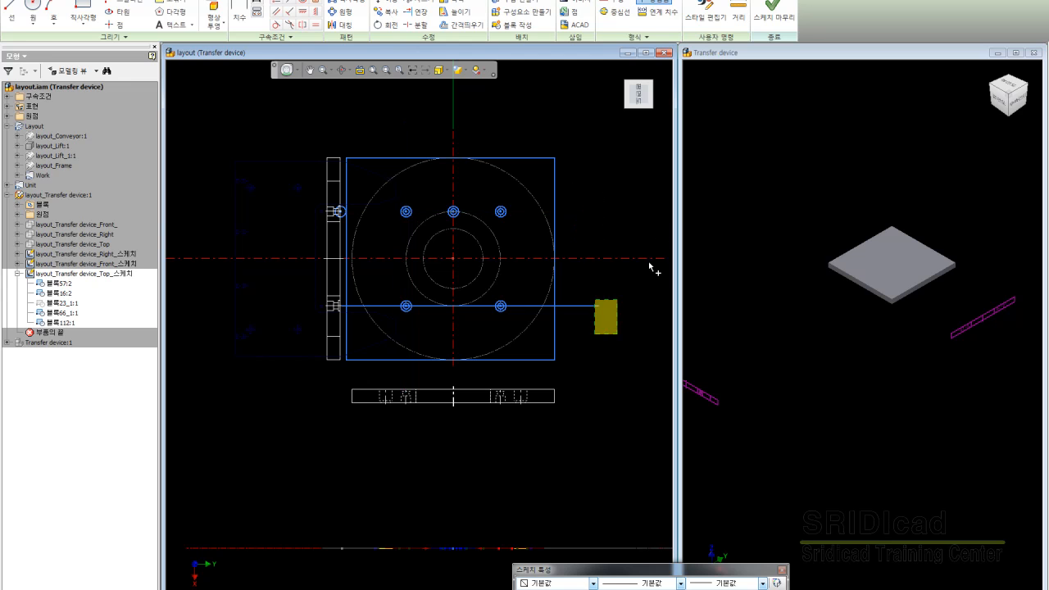
pyautogui.press('Delete')
pyautogui.moveTo(478, 226); pyautogui.dragTo(435, 194)
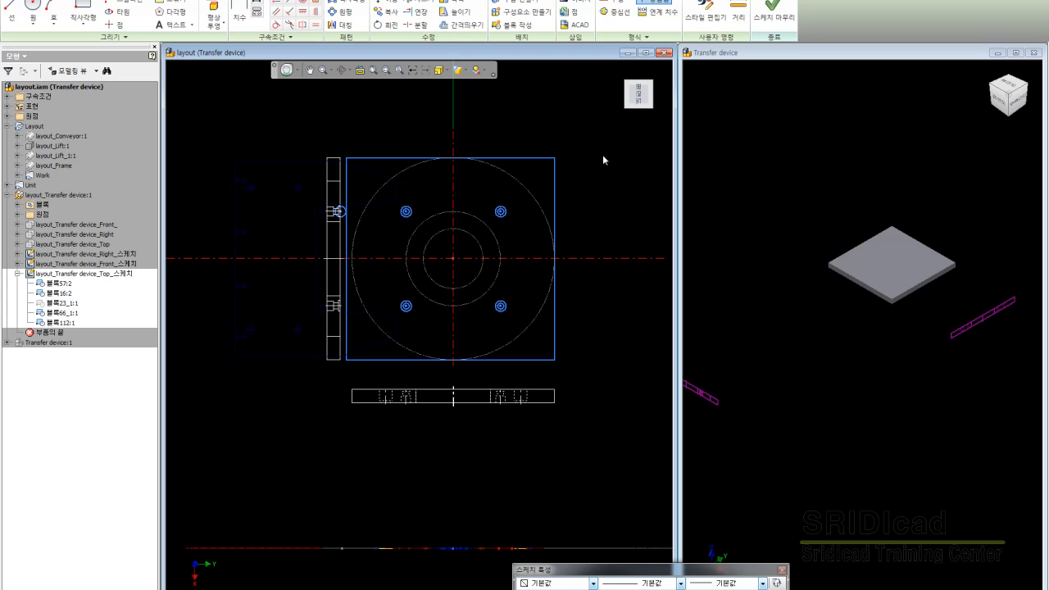
# - Open a second window of the layout assembly, tile the windows vertically, and size the two layout windows side by side
pyautogui.scroll(-4, 602, 241)
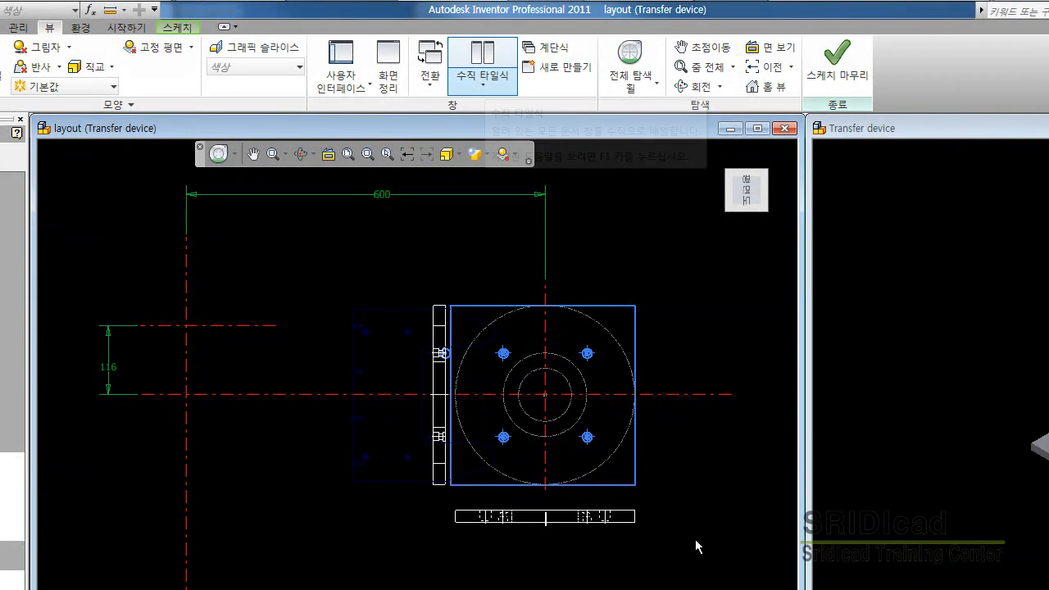
pyautogui.moveTo(694, 542); pyautogui.dragTo(690, 538, button='middle')
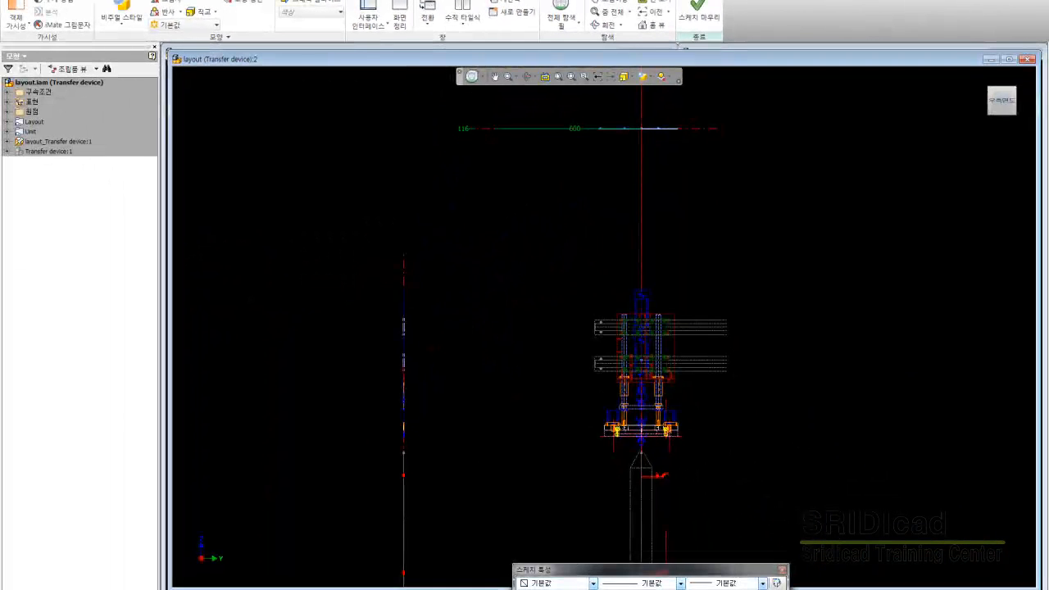
pyautogui.click(466, 10)
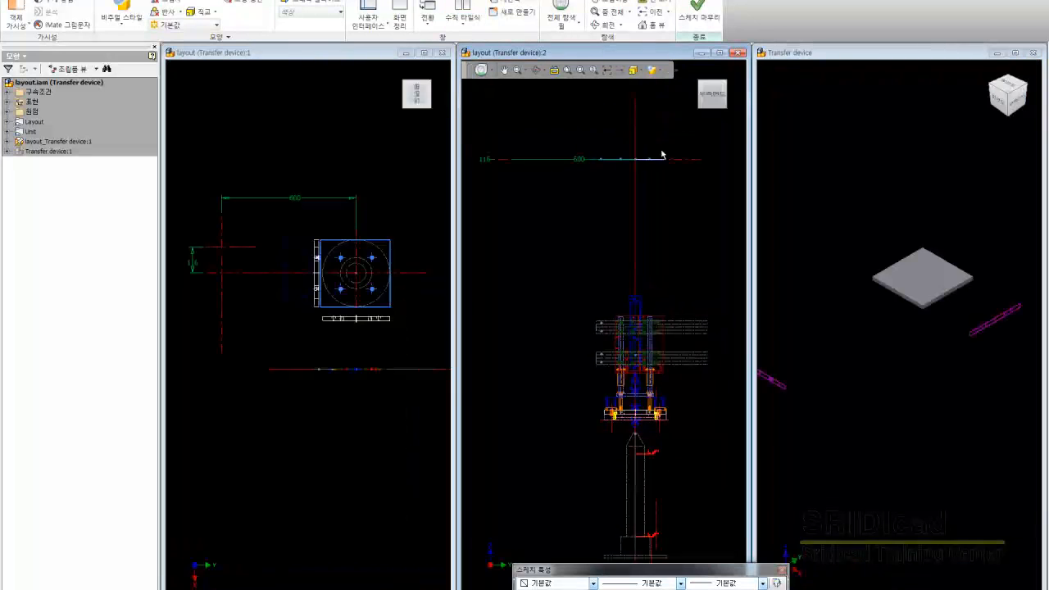
pyautogui.click(599, 107)
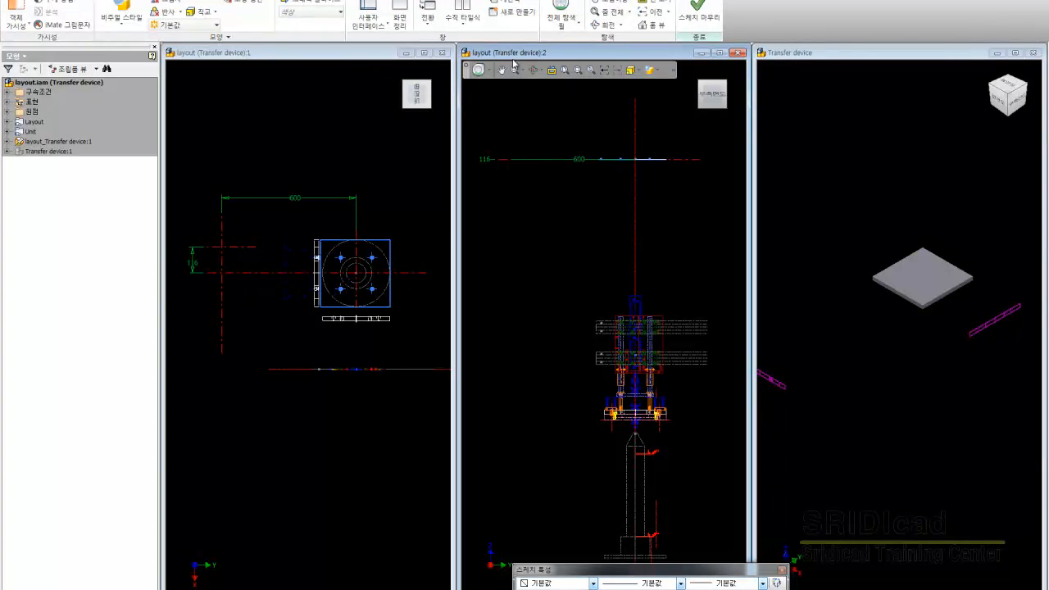
pyautogui.moveTo(750, 164); pyautogui.dragTo(745, 164)
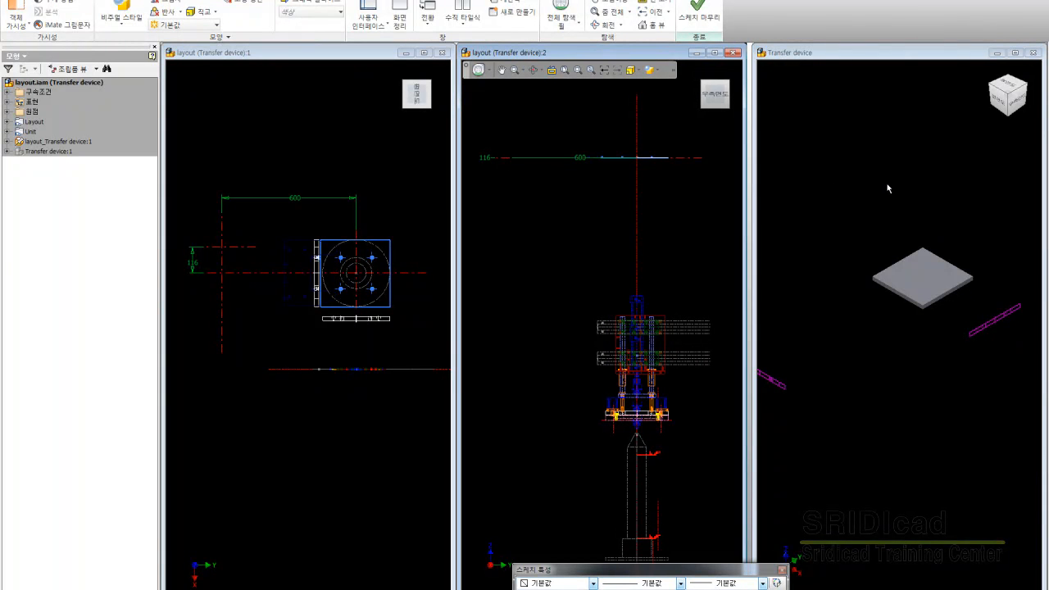
pyautogui.click(1034, 54)
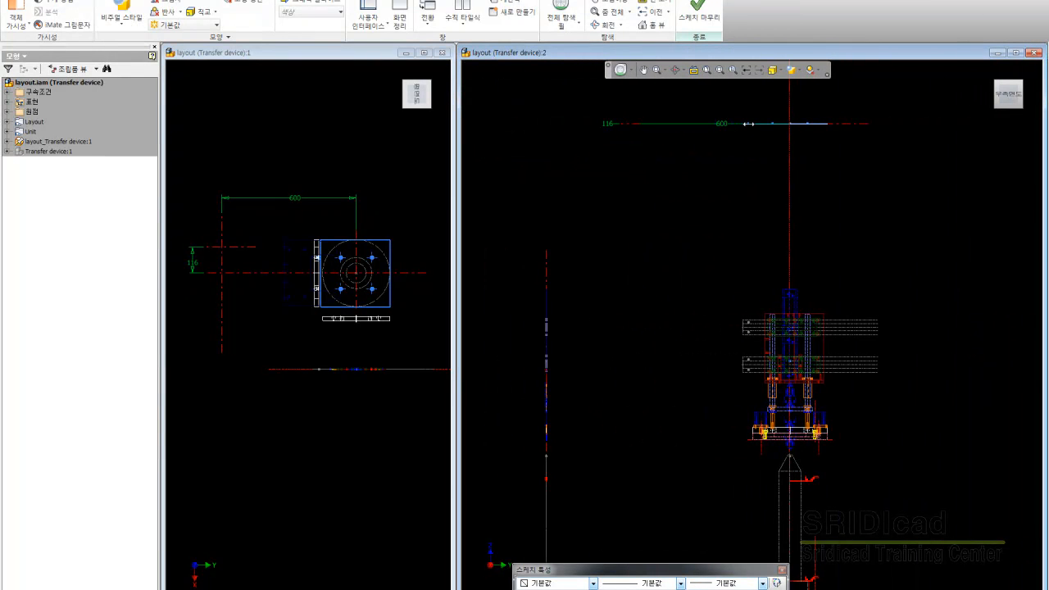
pyautogui.moveTo(458, 124); pyautogui.dragTo(747, 124)
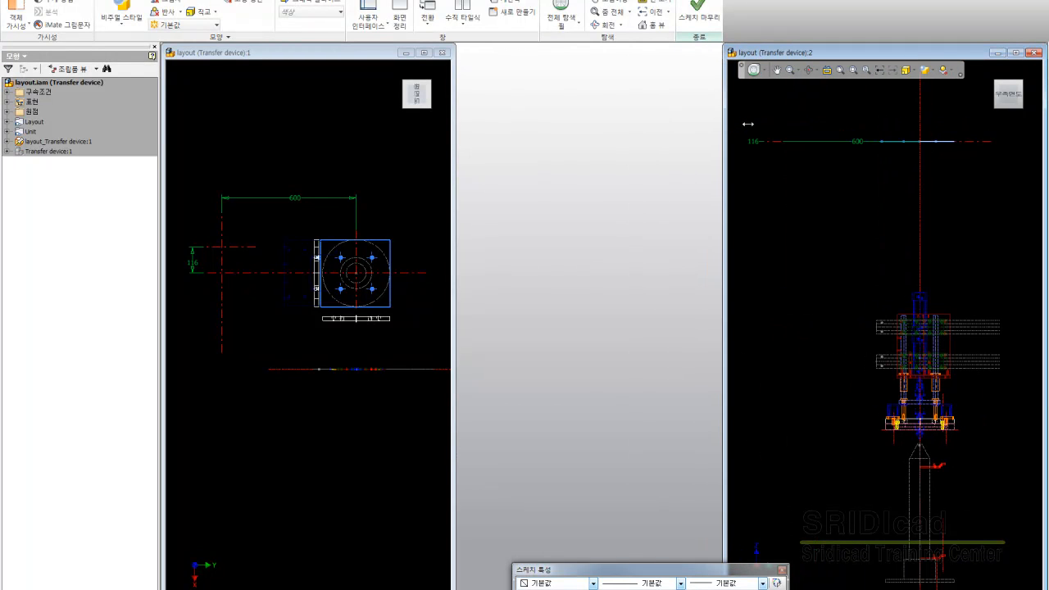
pyautogui.moveTo(454, 124); pyautogui.dragTo(707, 123)
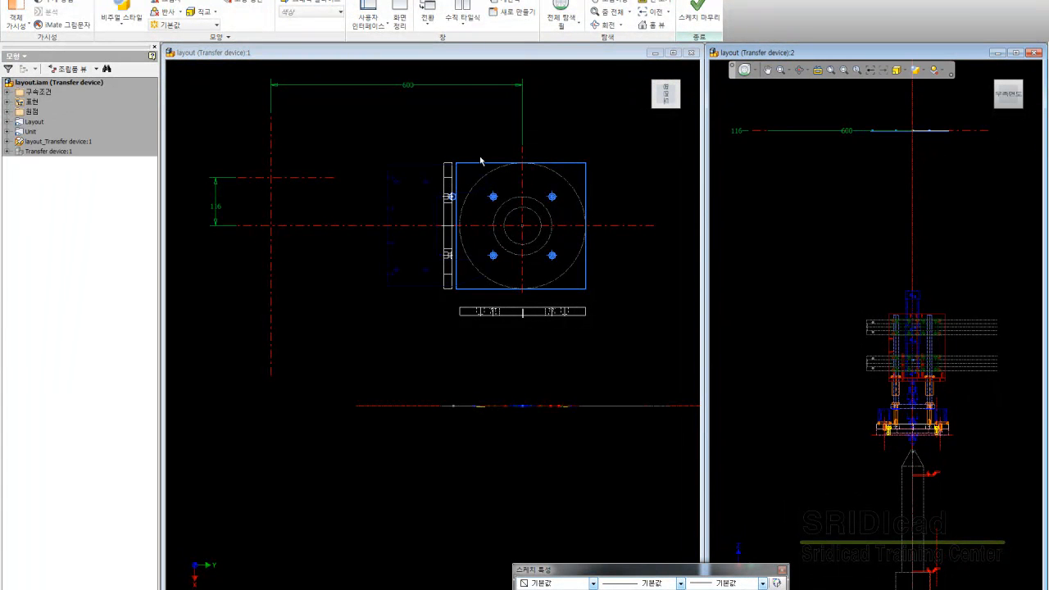
pyautogui.moveTo(900, 394)
pyautogui.mouseDown(button='middle')
pyautogui.moveTo(849, 366)
pyautogui.moveTo(838, 335)
pyautogui.mouseUp(button='middle')
pyautogui.scroll(3, 838, 335)
pyautogui.scroll(6, 726, 159)
pyautogui.scroll(-3, 726, 159)
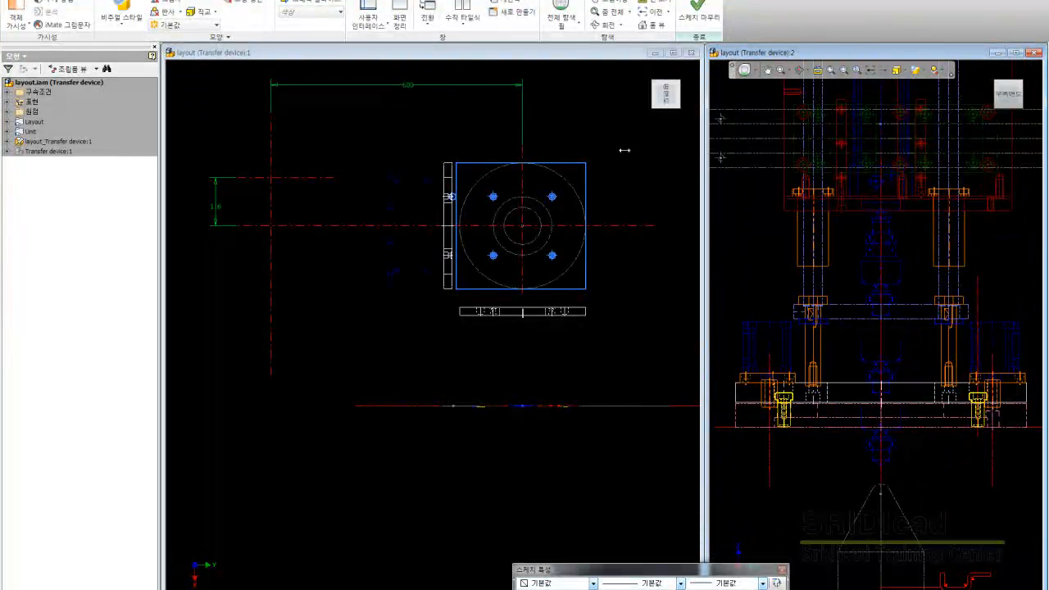
# - Delete the construction circle on the left strip's upper counterbore in the top-view sketch
pyautogui.click(707, 159)
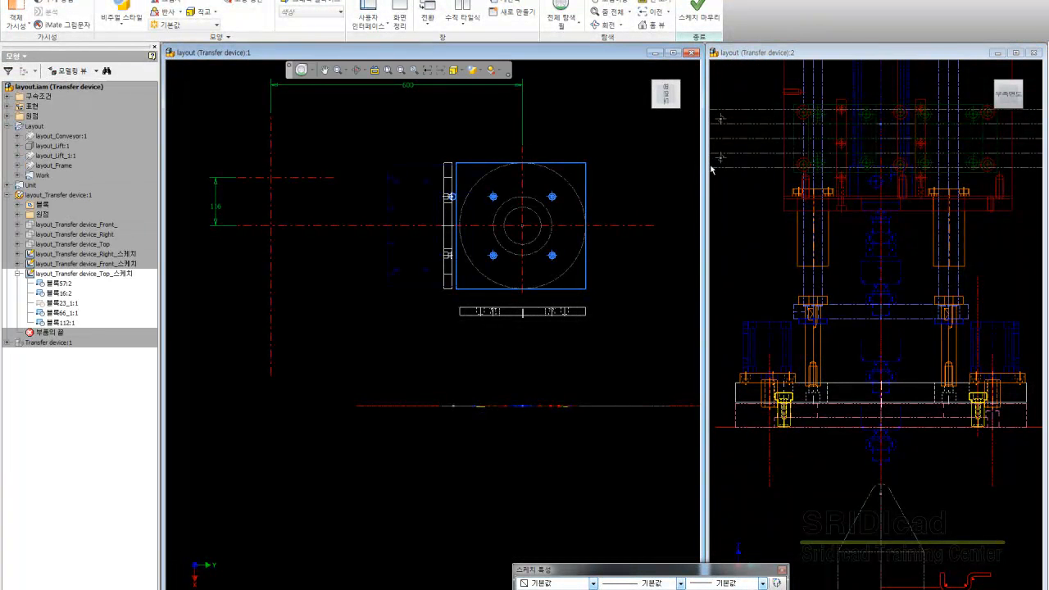
pyautogui.moveTo(713, 169); pyautogui.dragTo(800, 218, button='middle')
pyautogui.scroll(3, 802, 220)
pyautogui.moveTo(858, 349); pyautogui.dragTo(845, 363, button='middle')
pyautogui.scroll(3, 803, 291)
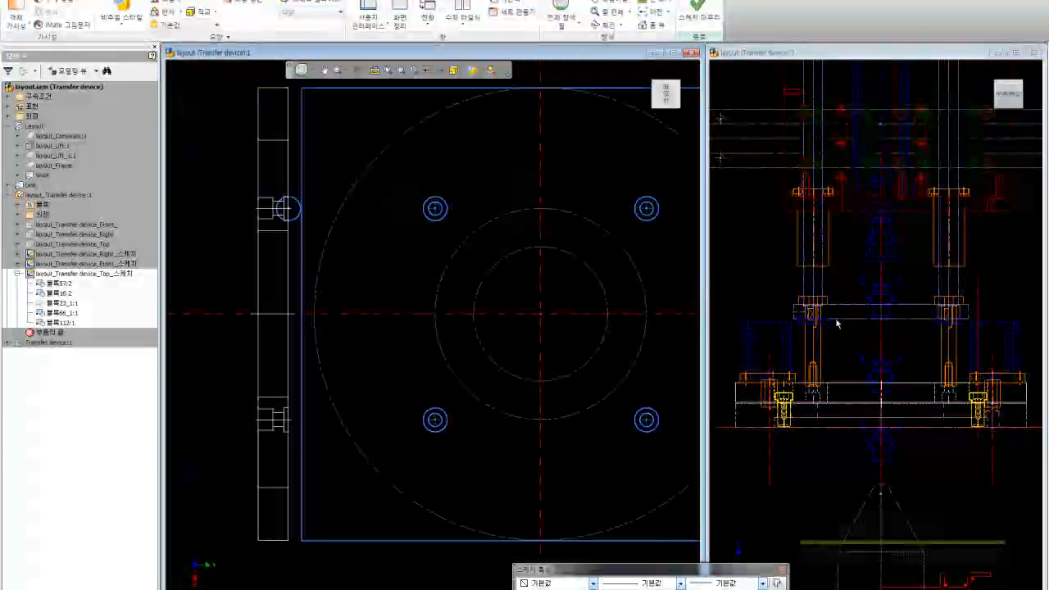
pyautogui.moveTo(826, 441); pyautogui.dragTo(827, 441, button='middle')
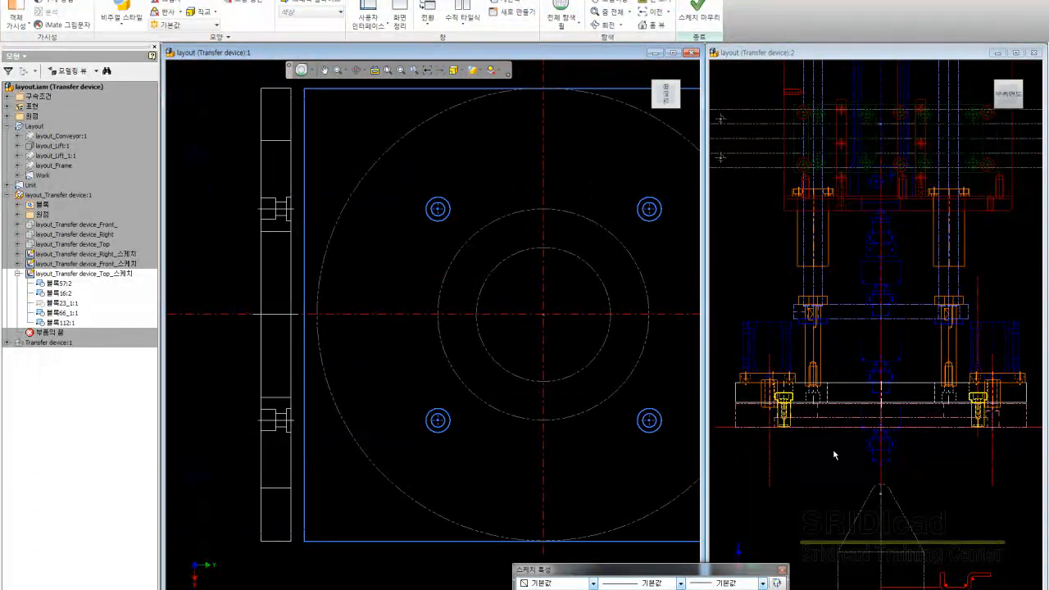
pyautogui.scroll(-3, 834, 455)
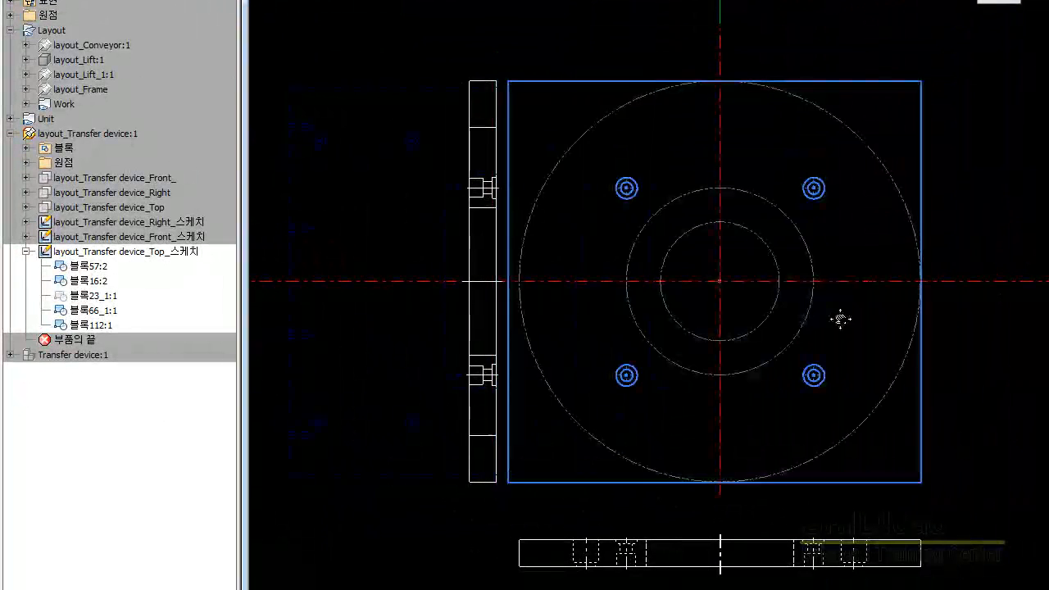
# - Hide the reference circle block 블록112:1 in the top-view sketch
pyautogui.click(795, 234)
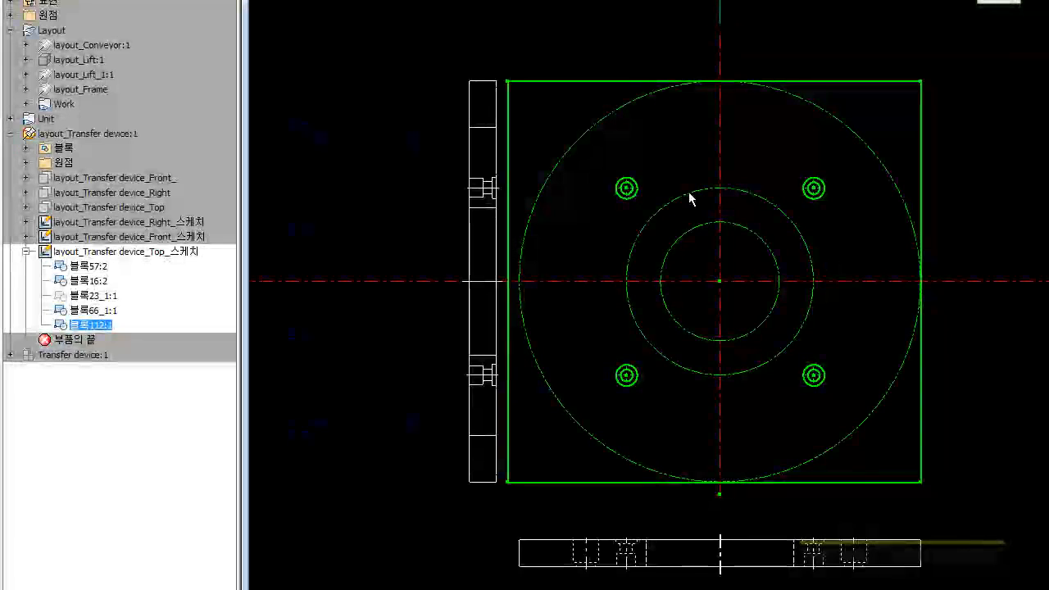
pyautogui.click(443, 134)
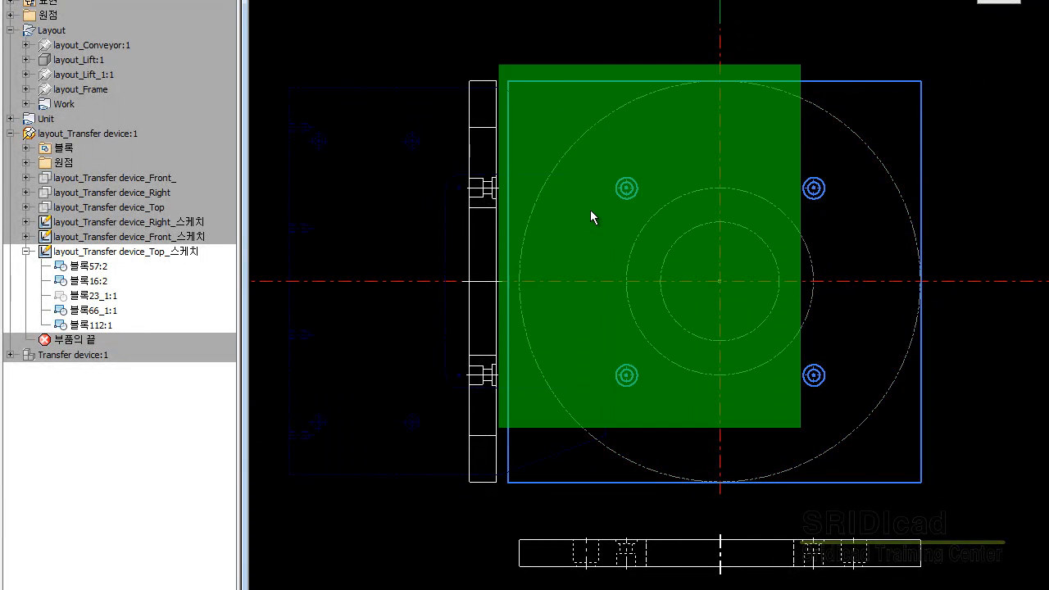
pyautogui.click(570, 208)
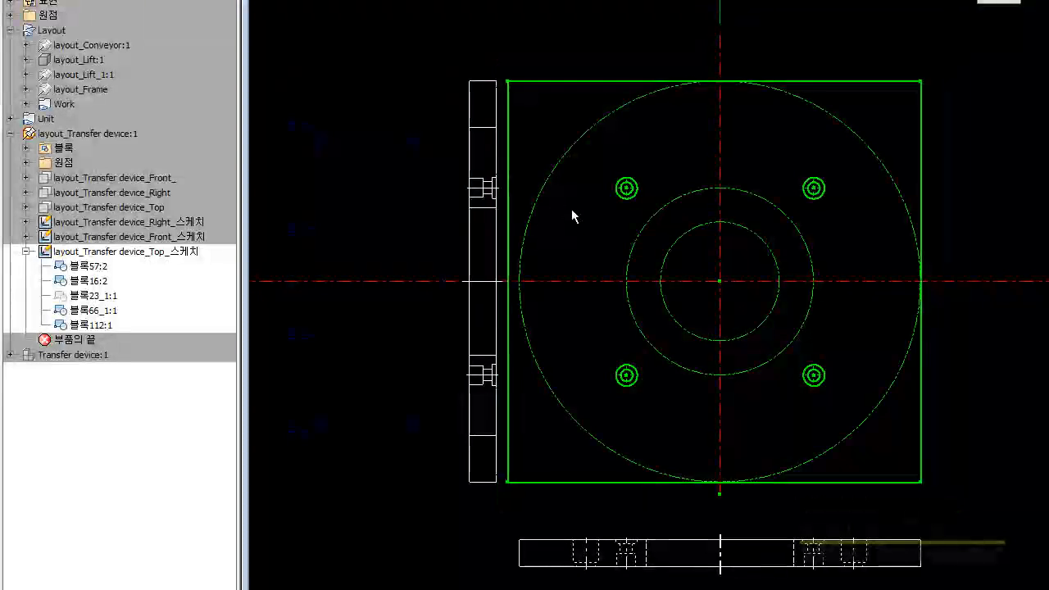
pyautogui.click(966, 237)
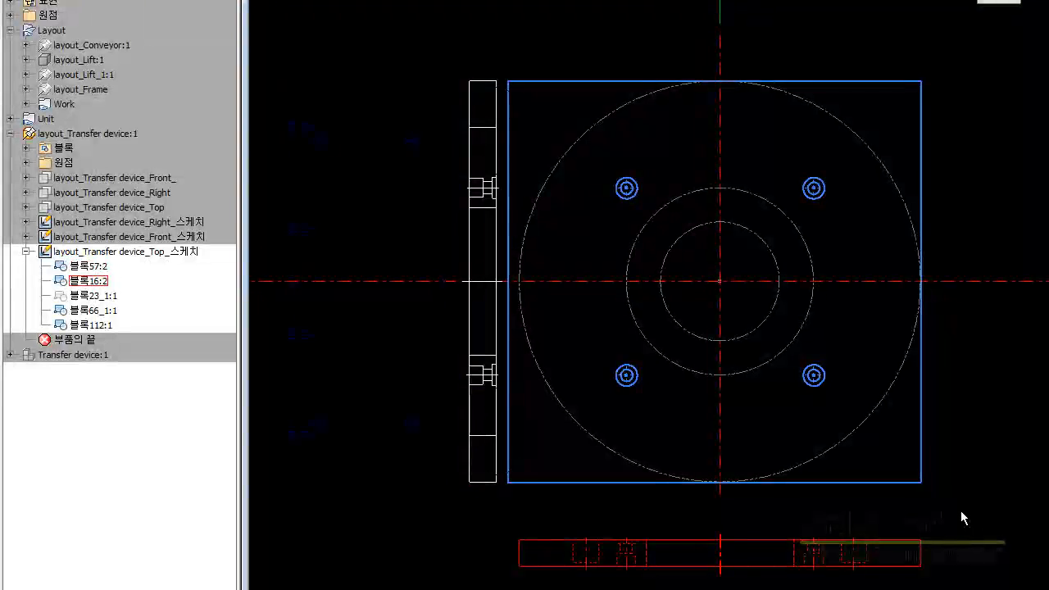
pyautogui.click(862, 171)
pyautogui.hotkey('alt', 'v')
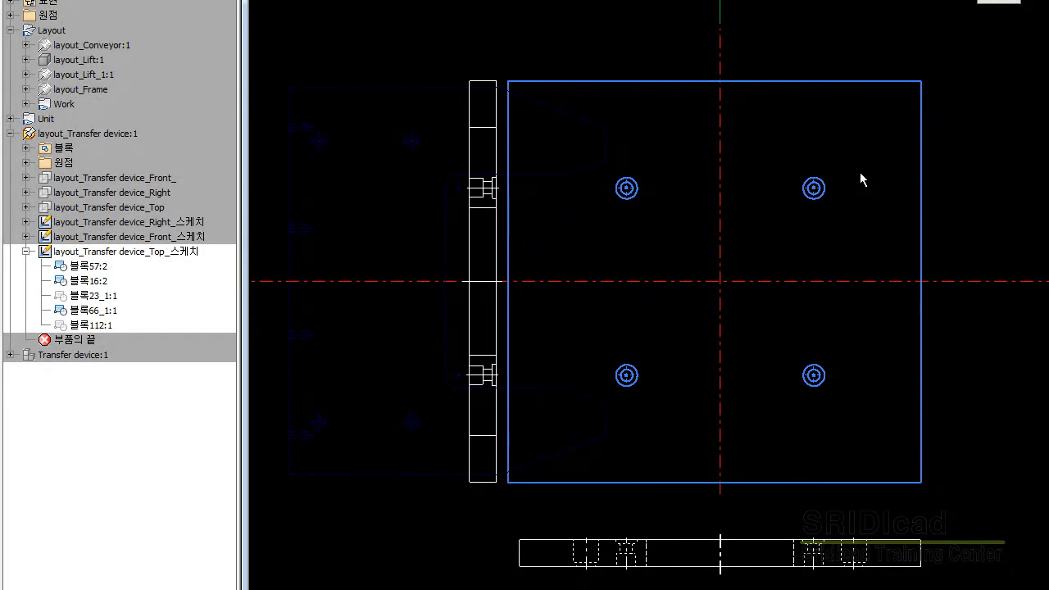
# - Create a sketch block from the plate outline and its four counterbored hole circle pairs
pyautogui.moveTo(496, 68); pyautogui.dragTo(961, 493)
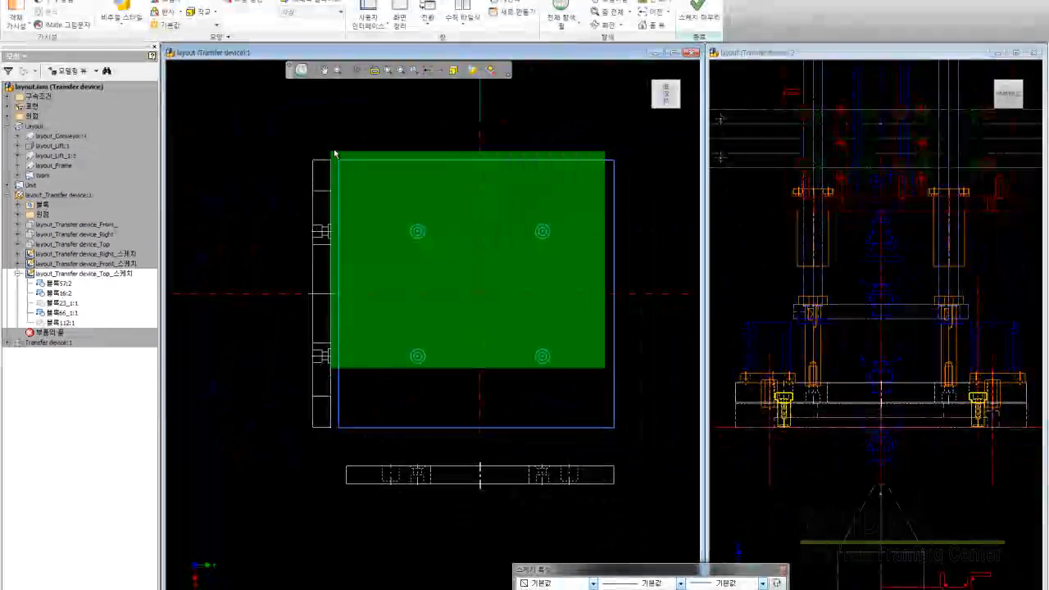
pyautogui.moveTo(602, 448); pyautogui.dragTo(639, 435)
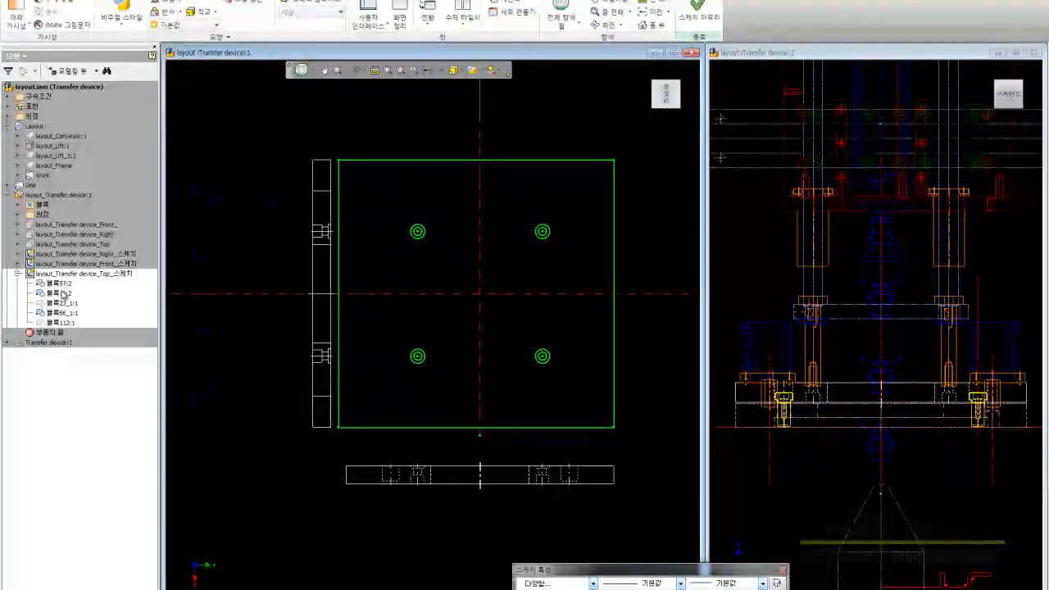
pyautogui.click(514, 25)
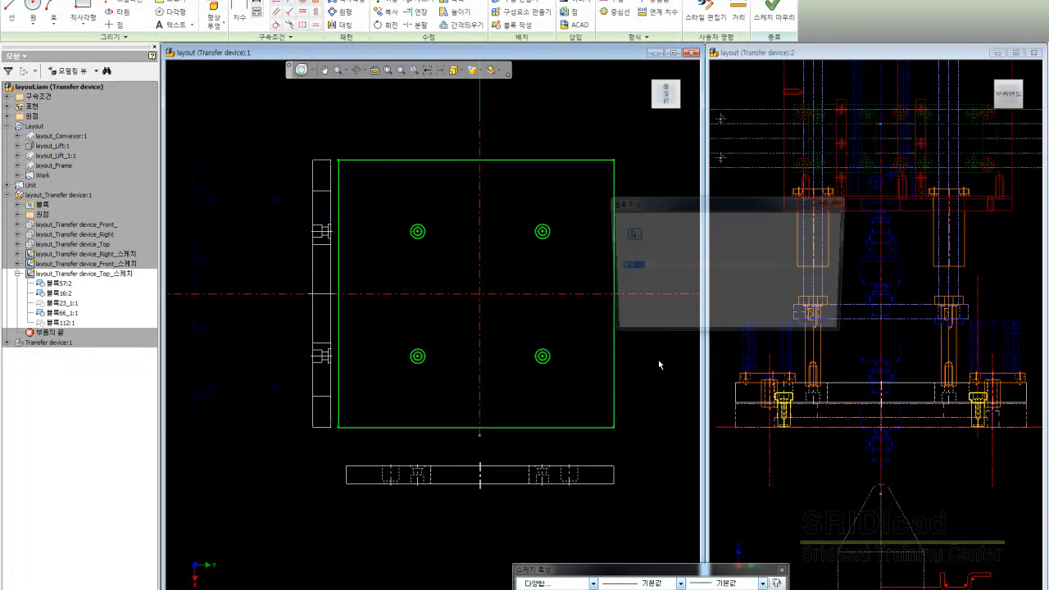
pyautogui.click(715, 325)
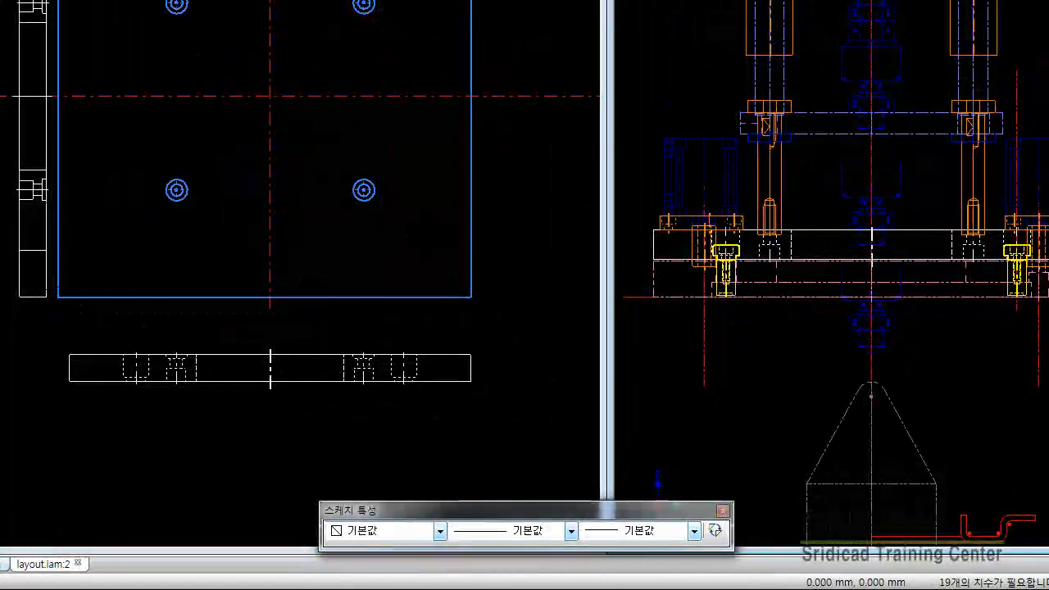
# - In the Transfer device assembly, edit the derived part layout_Transfer device.ipt to include only block 블록113:1 from the Top sketch
pyautogui.hotkey('ctrl', 'Tab')
pyautogui.hotkey('ctrl', 'Tab')
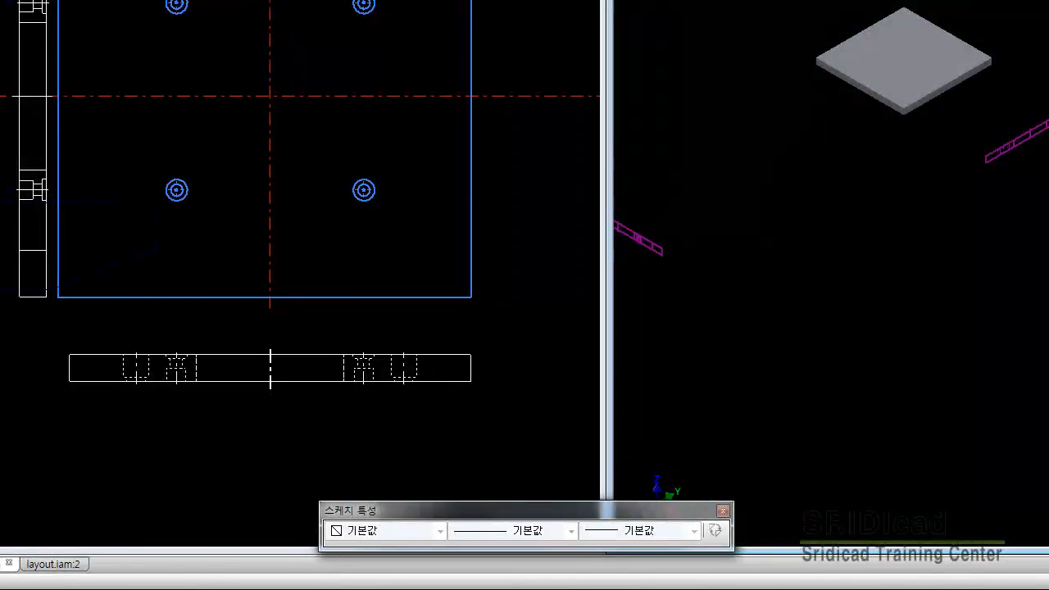
pyautogui.click(70, 170)
pyautogui.rightClick(69, 170)
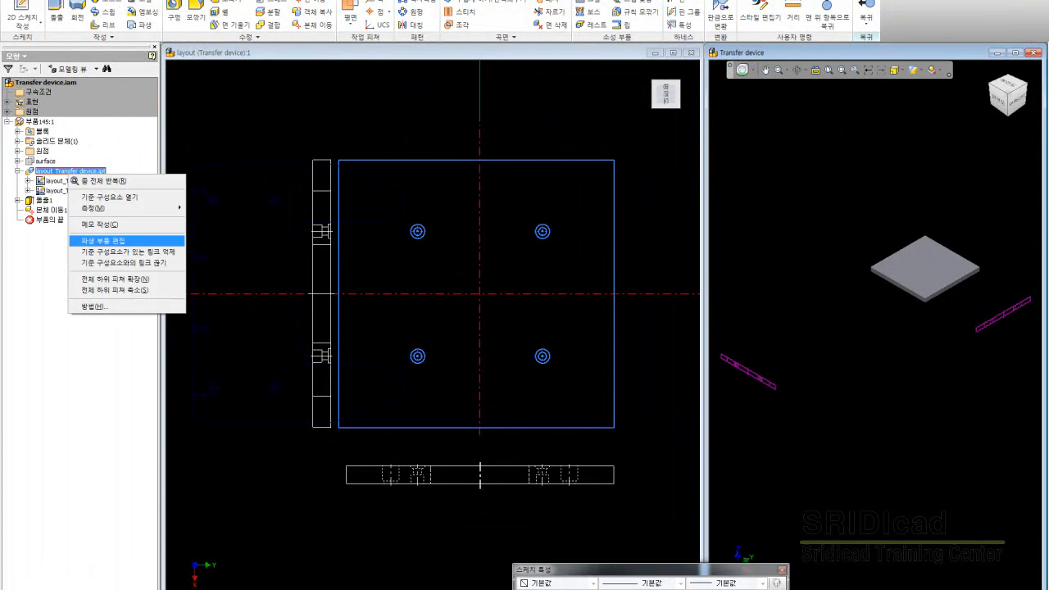
pyautogui.click(102, 240)
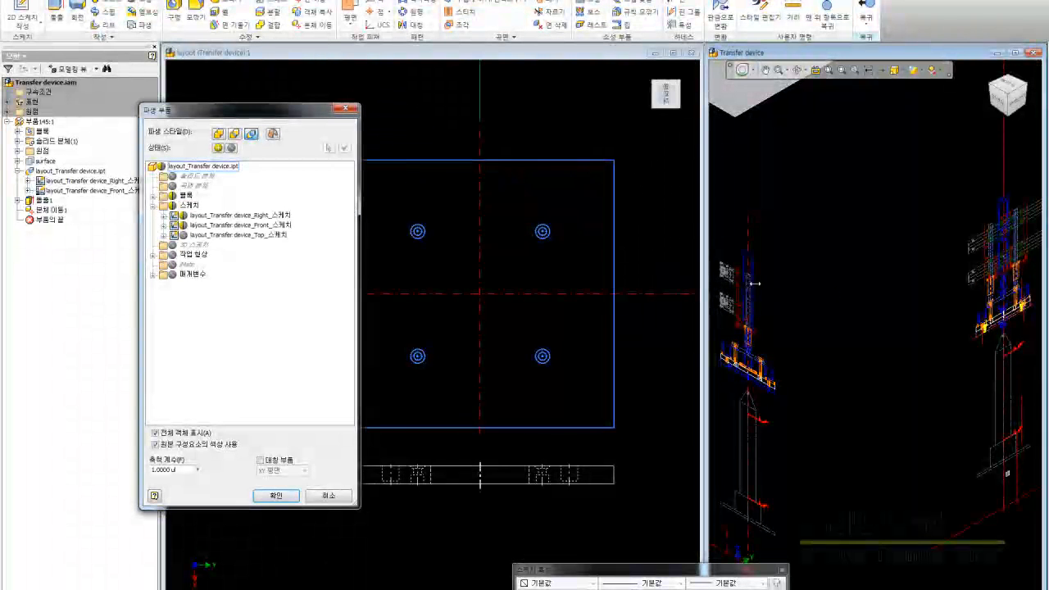
pyautogui.middleClick(716, 282)
pyautogui.middleClick(716, 281)
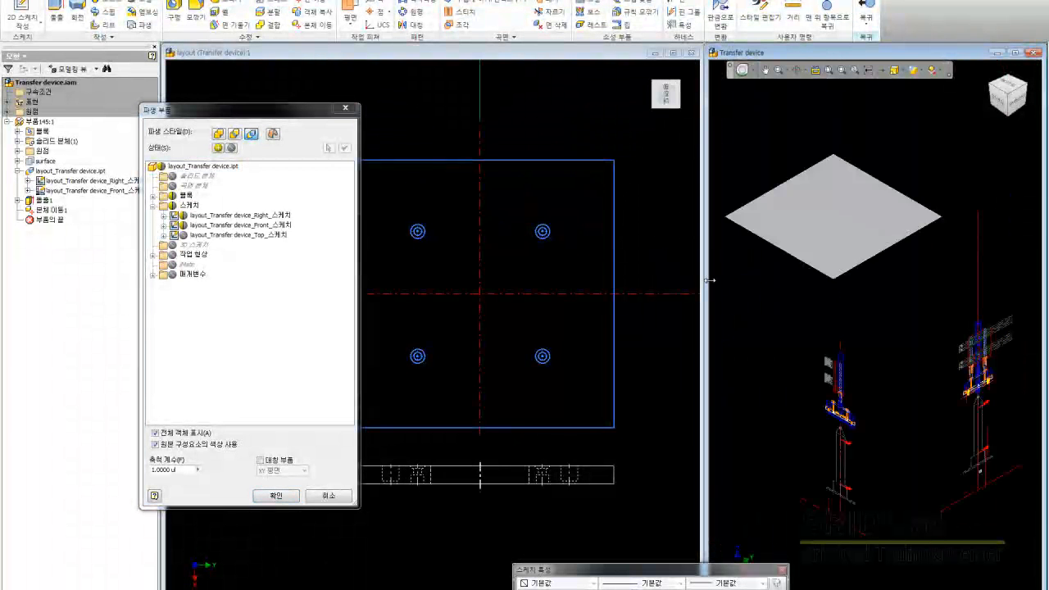
pyautogui.scroll(5, 710, 280)
pyautogui.scroll(-3, 710, 279)
pyautogui.moveTo(705, 281); pyautogui.dragTo(708, 285, button='middle')
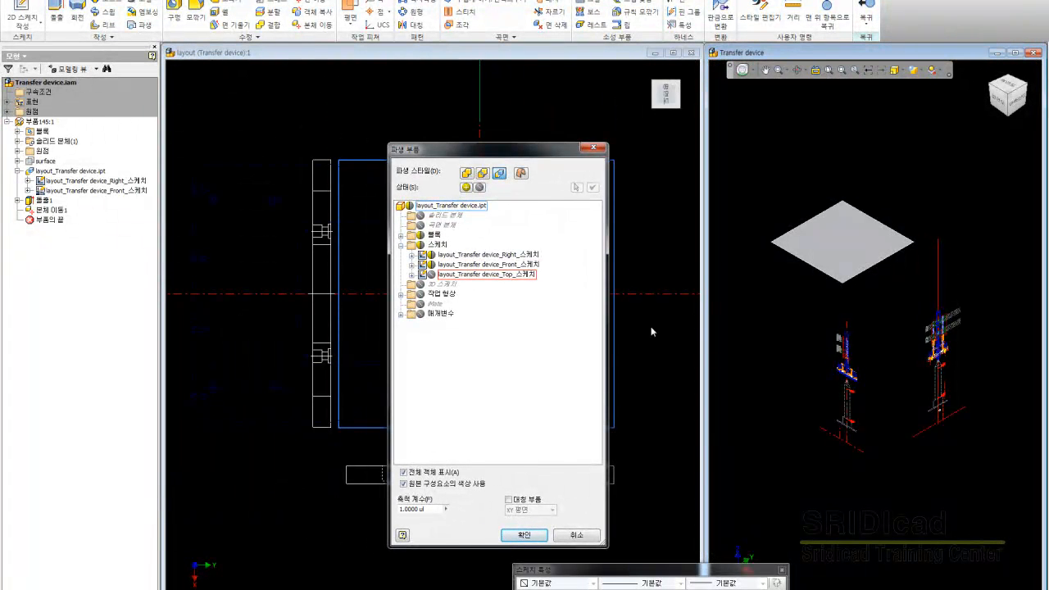
pyautogui.click(411, 274)
pyautogui.click(442, 334)
pyautogui.rightClick(456, 333)
pyautogui.click(818, 254)
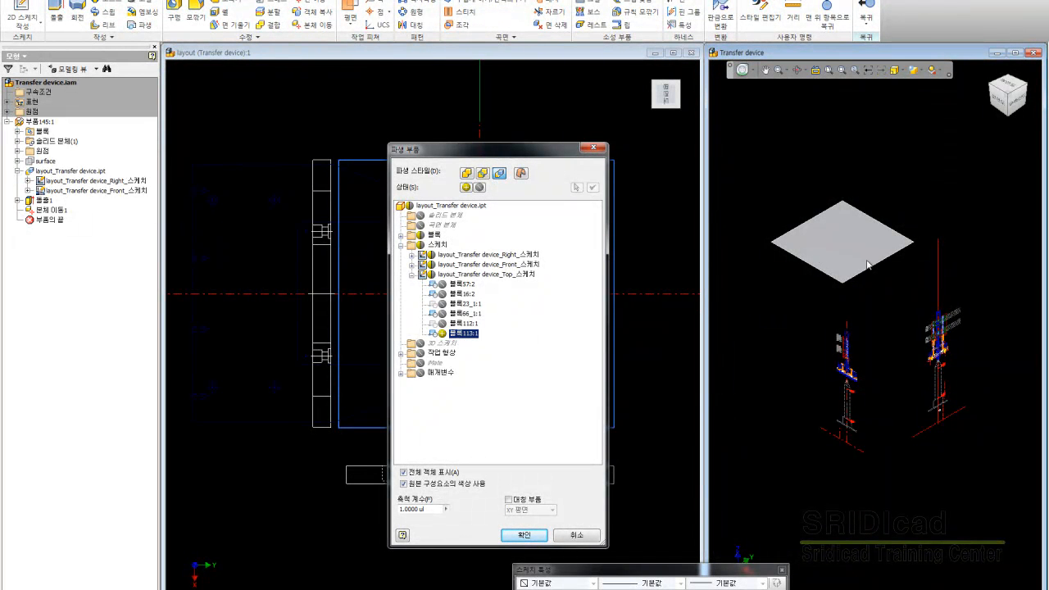
pyautogui.press('Return')
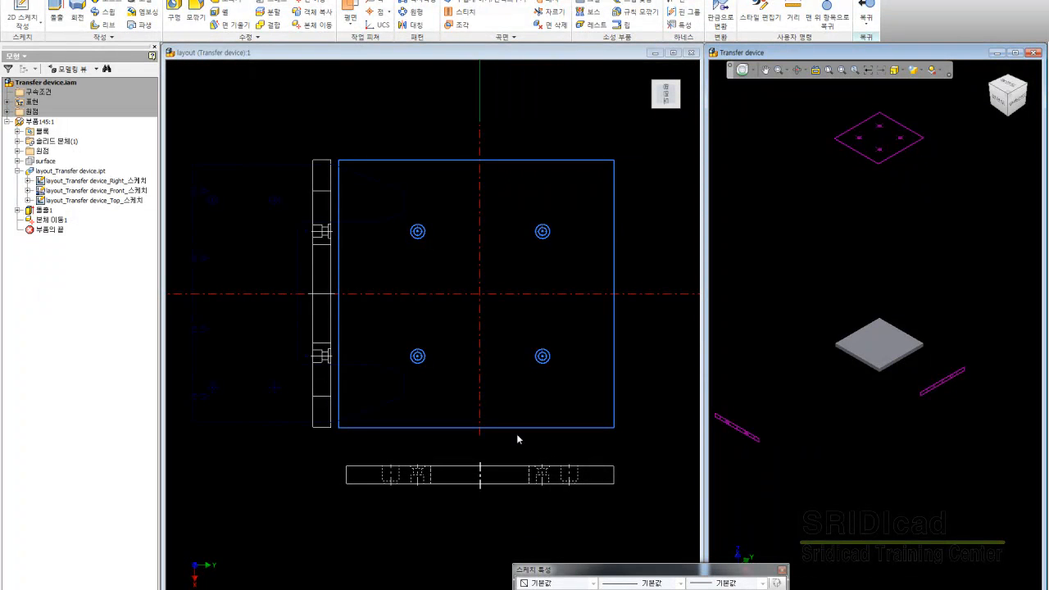
# - Measure the distance between the plate's upper edge and the rod's lower end above the counterbored hole in the layout's right view
pyautogui.click(456, 332)
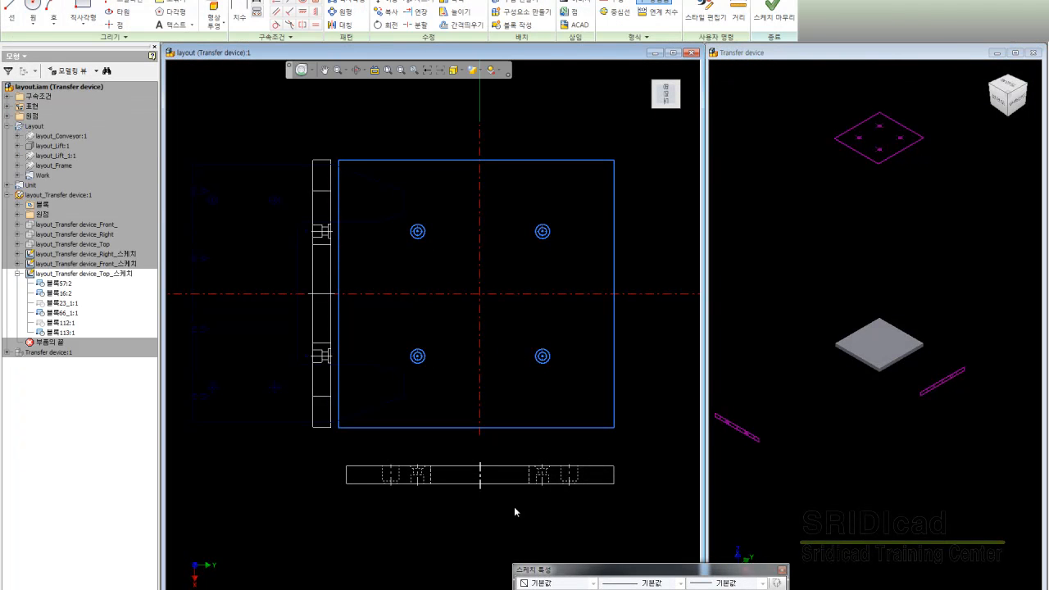
pyautogui.scroll(-5, 526, 536)
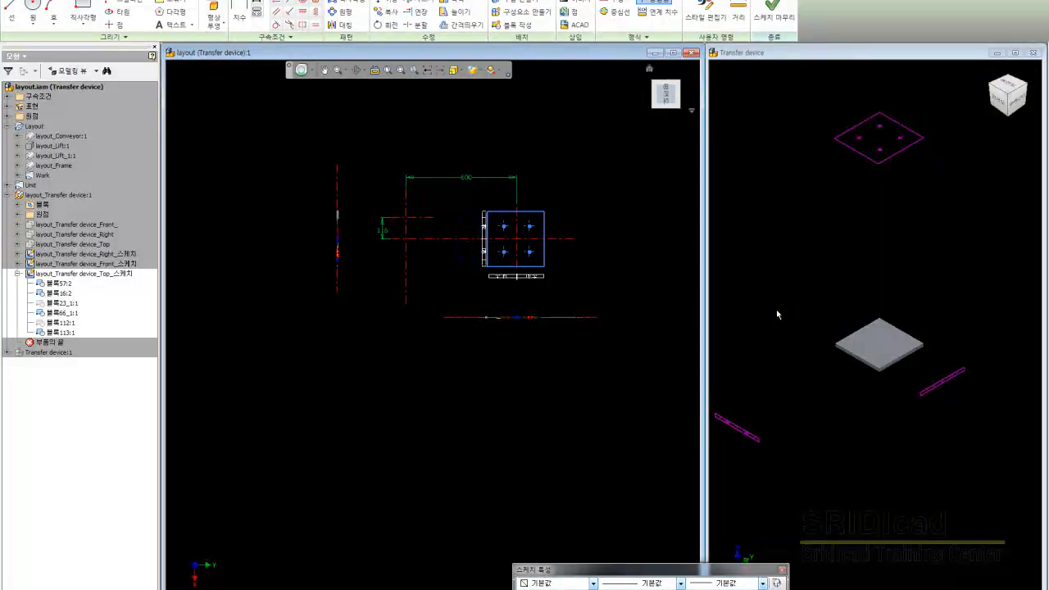
pyautogui.moveTo(838, 299); pyautogui.dragTo(913, 241, button='middle')
pyautogui.press('z')
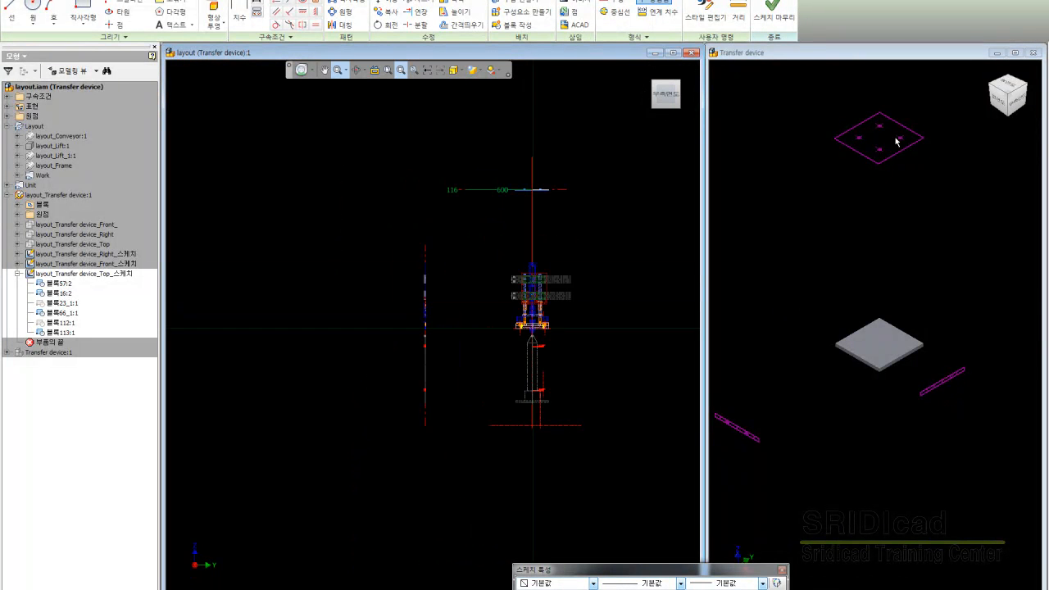
pyautogui.moveTo(517, 320); pyautogui.dragTo(567, 337)
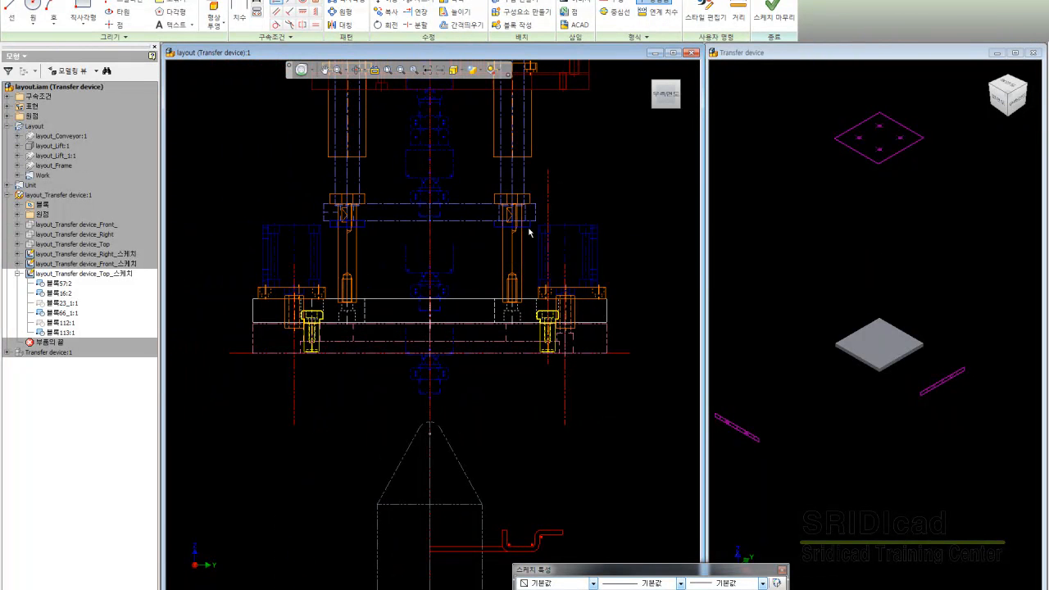
pyautogui.scroll(-3, 513, 328)
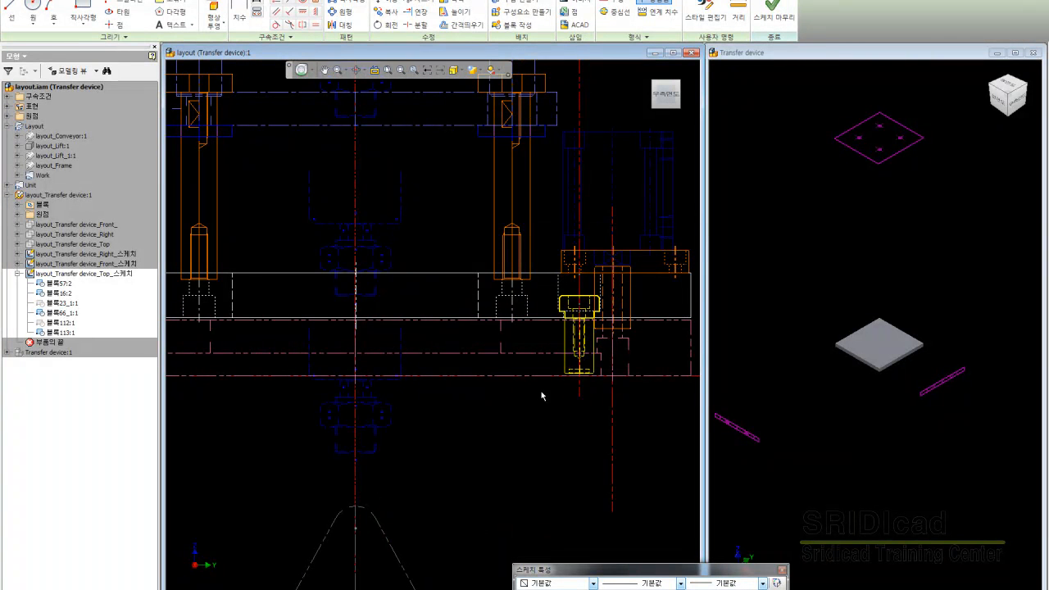
pyautogui.hotkey('ctrl', 'Tab')
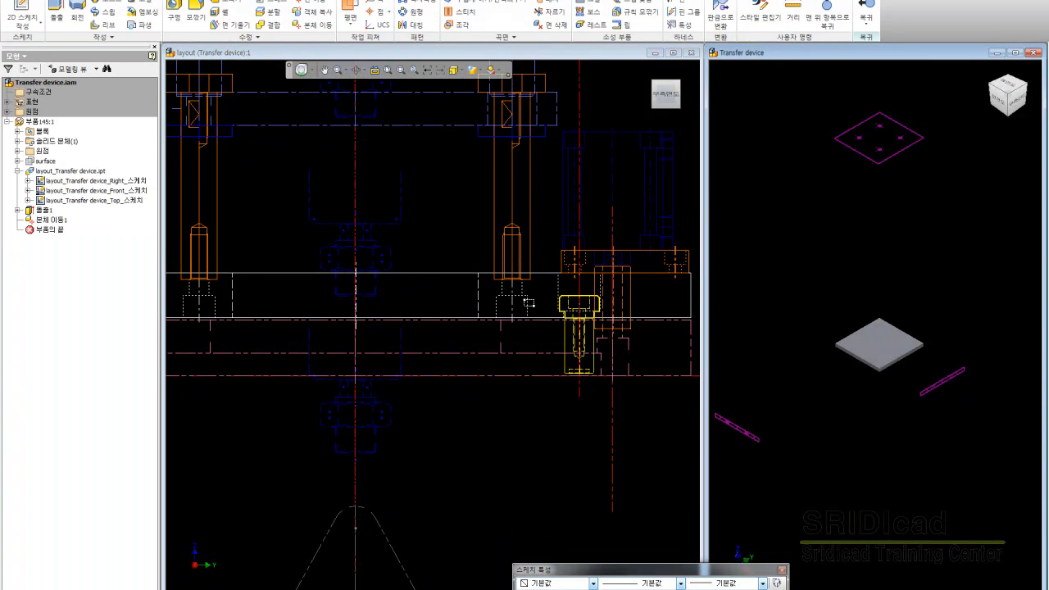
pyautogui.click(572, 335)
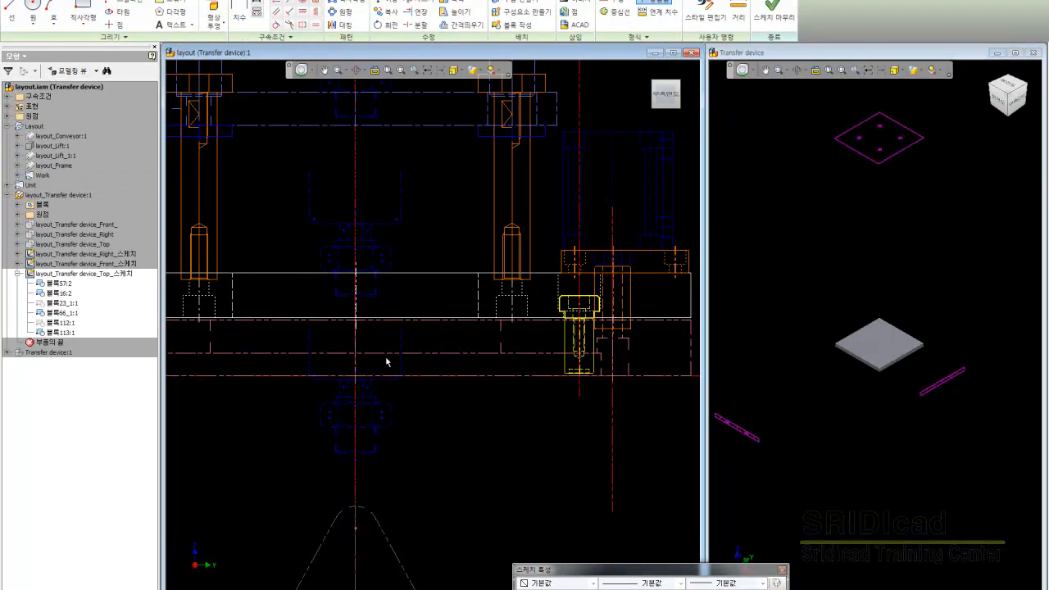
pyautogui.press('m')
pyautogui.scroll(-3, 525, 288)
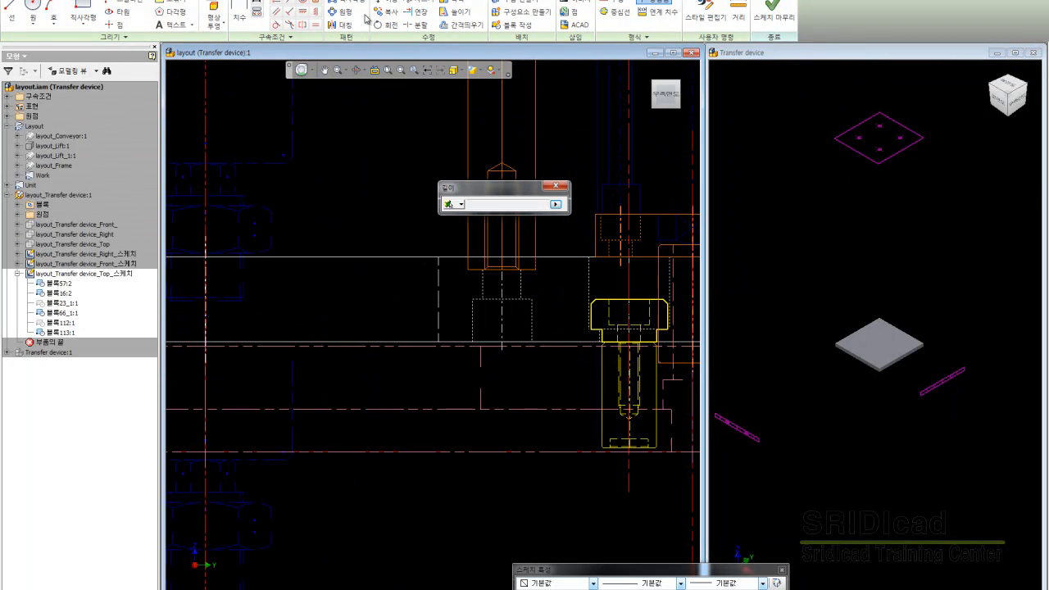
pyautogui.click(632, 178)
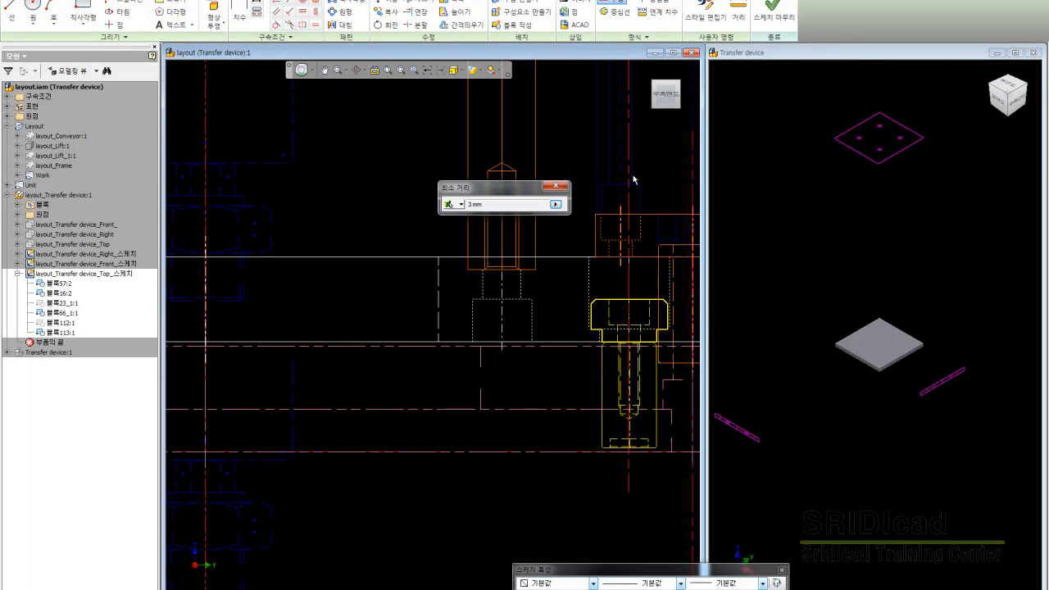
pyautogui.click(515, 329)
pyautogui.press('Escape')
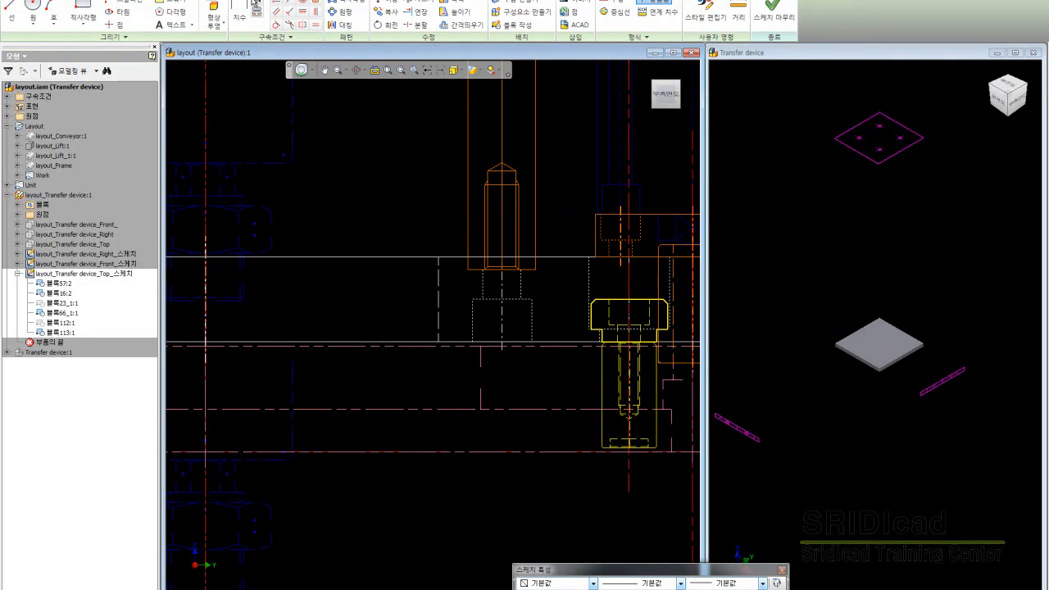
# - Compare the derived top sketch's outline and hole circles with the solid plate in the Transfer device assembly's top view
pyautogui.hotkey('ctrl', 'Tab')
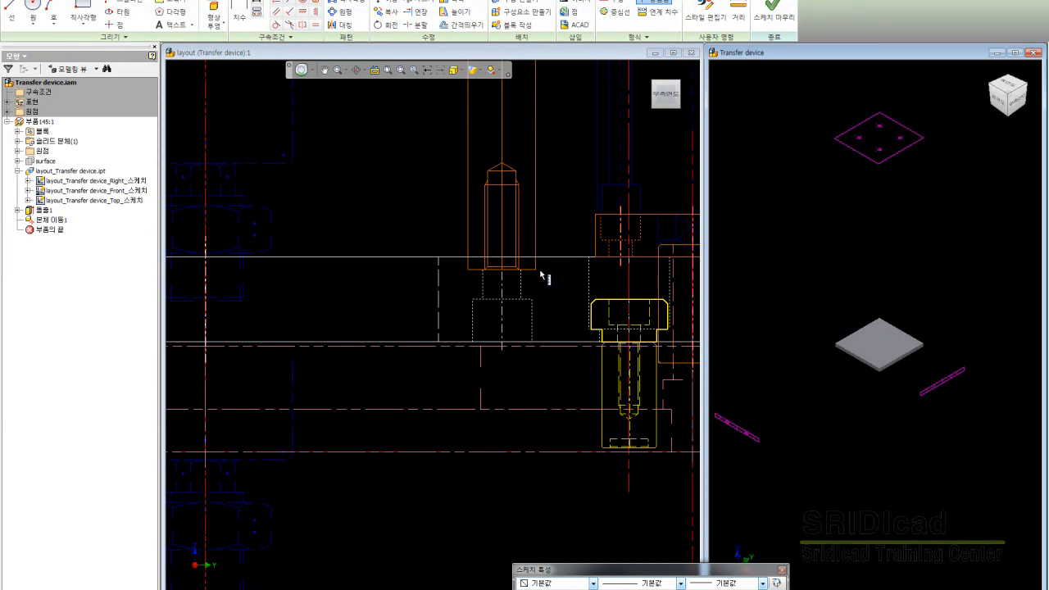
pyautogui.moveTo(880, 123); pyautogui.dragTo(891, 179, button='middle')
pyautogui.scroll(6, 890, 178)
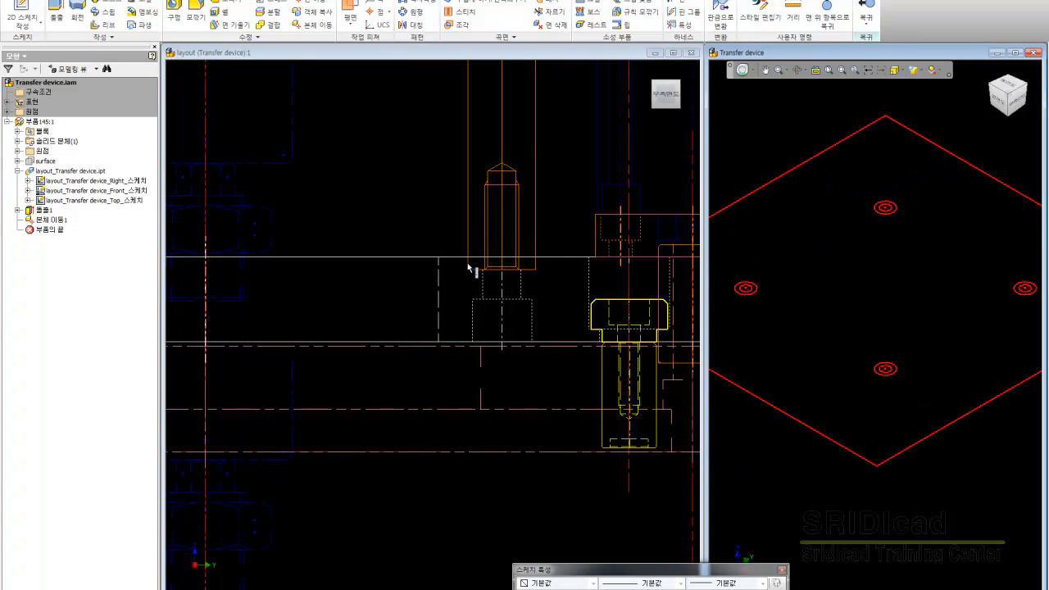
pyautogui.scroll(-5, 537, 291)
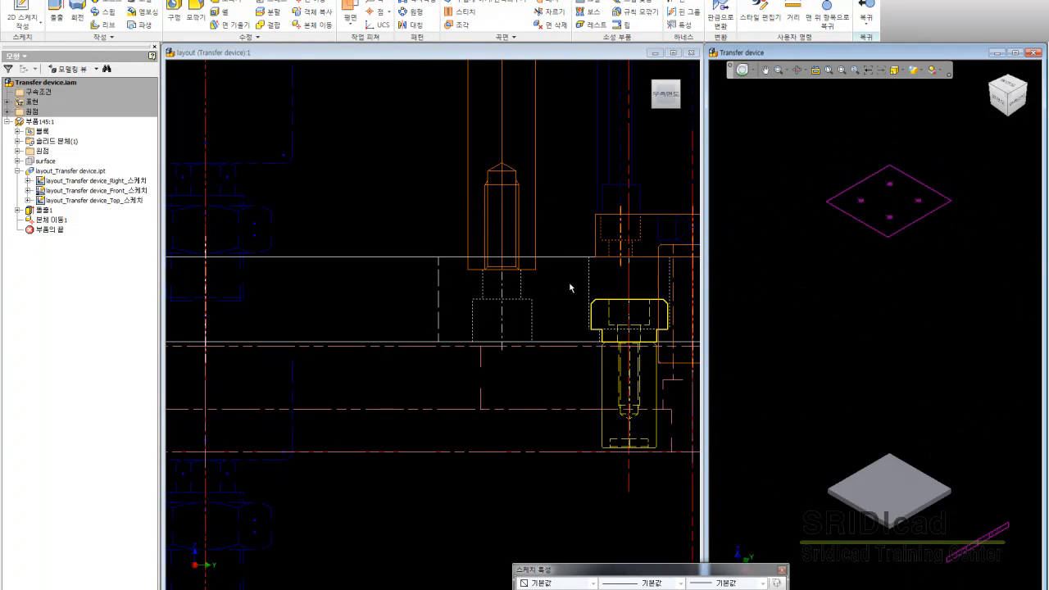
pyautogui.moveTo(983, 366); pyautogui.dragTo(970, 295, button='middle')
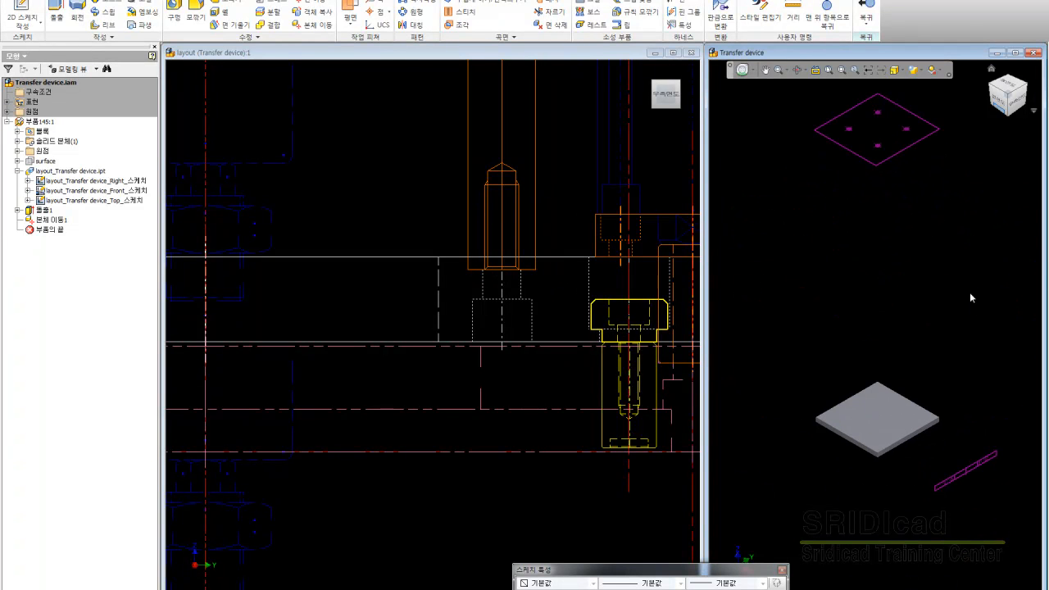
pyautogui.press('f')
pyautogui.press('t')
pyautogui.click(952, 300)
pyautogui.click(951, 298)
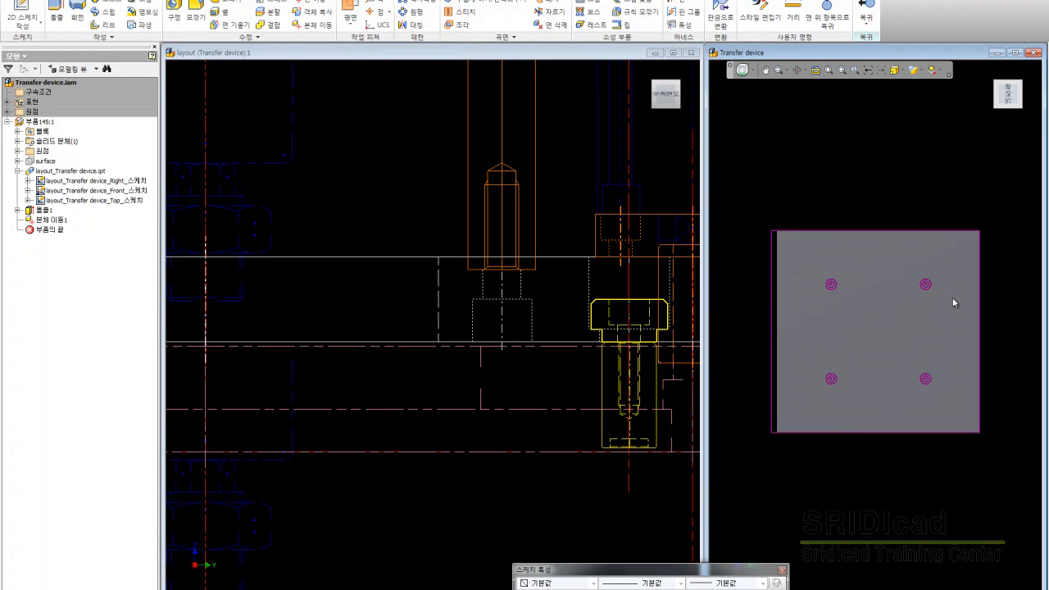
pyautogui.scroll(-3, 952, 298)
pyautogui.moveTo(953, 299); pyautogui.dragTo(897, 269, button='middle')
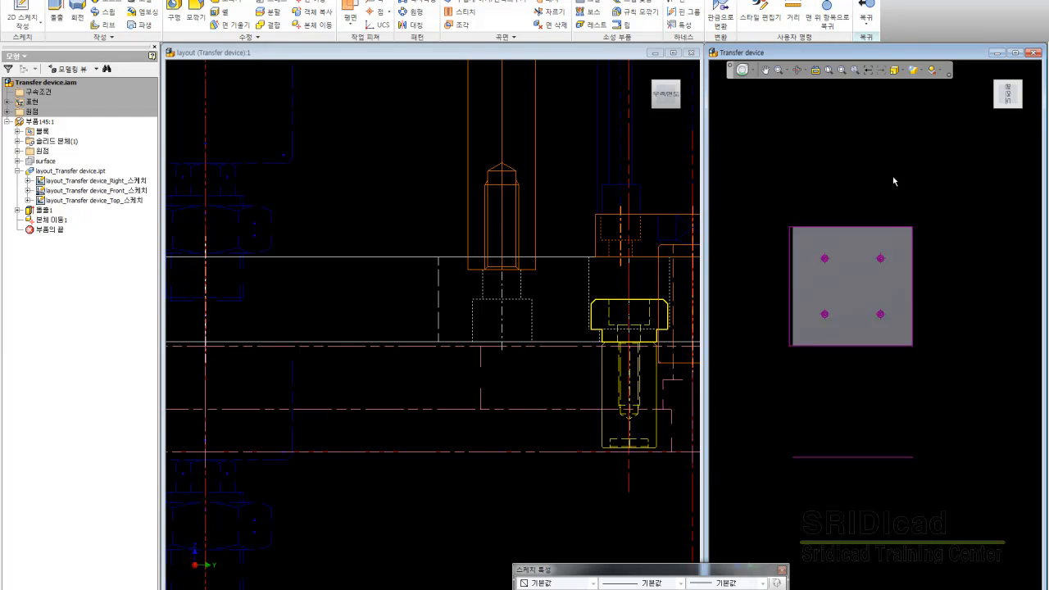
pyautogui.scroll(-2, 894, 178)
# - In the layout's top sketch, draw a vertical line about 361 mm long from the lower strip's upper-left corner past the plate's upper edge
pyautogui.hotkey('ctrl', 'Tab')
pyautogui.scroll(-7, 906, 250)
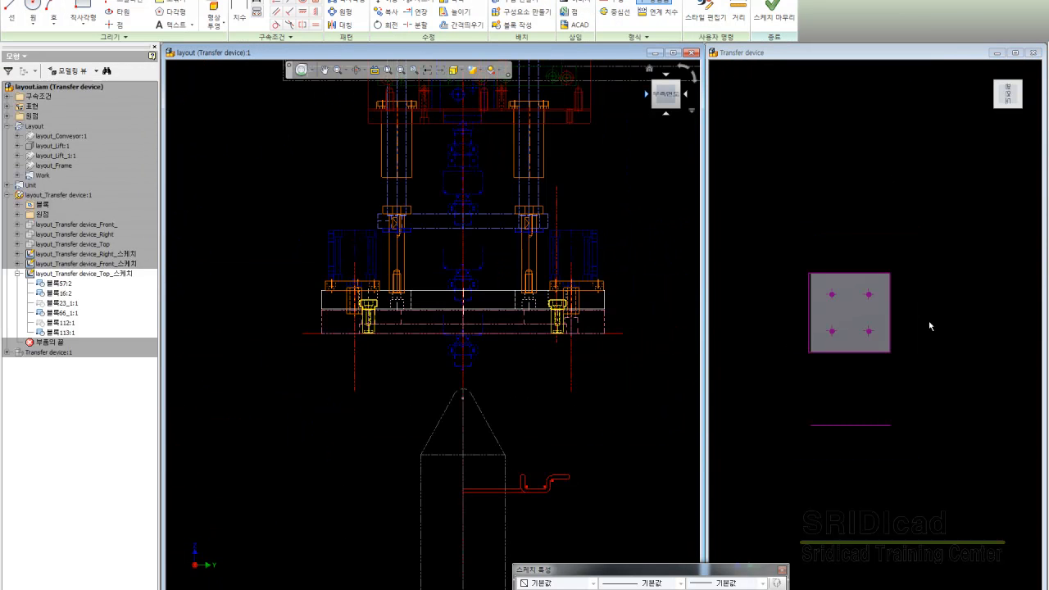
pyautogui.press('pageup')
pyautogui.scroll(7, 941, 269)
pyautogui.scroll(6, 941, 268)
pyautogui.moveTo(1011, 83); pyautogui.dragTo(1011, 90, button='middle')
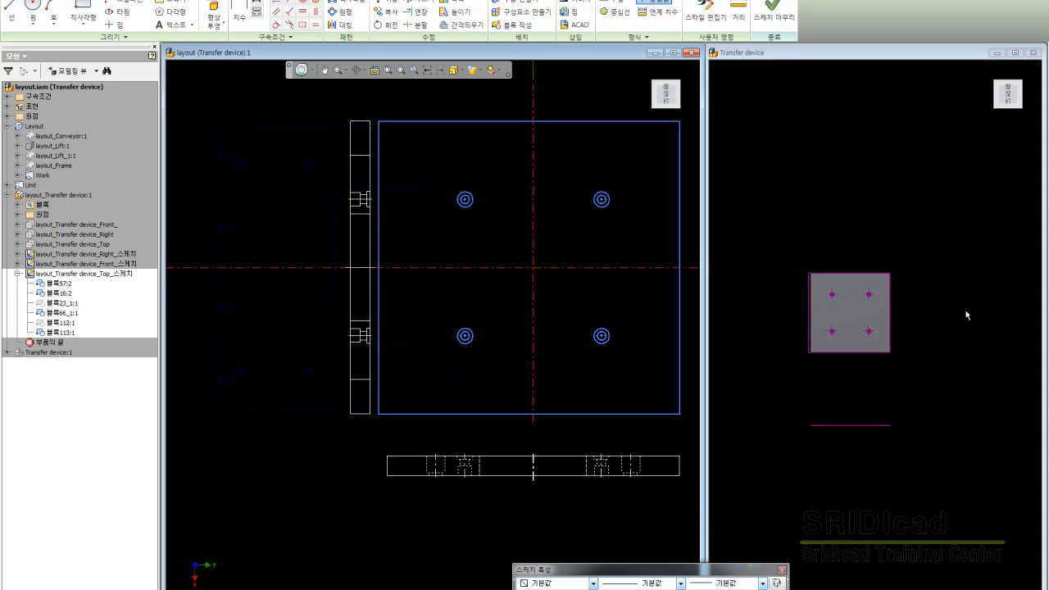
pyautogui.doubleClick(982, 292)
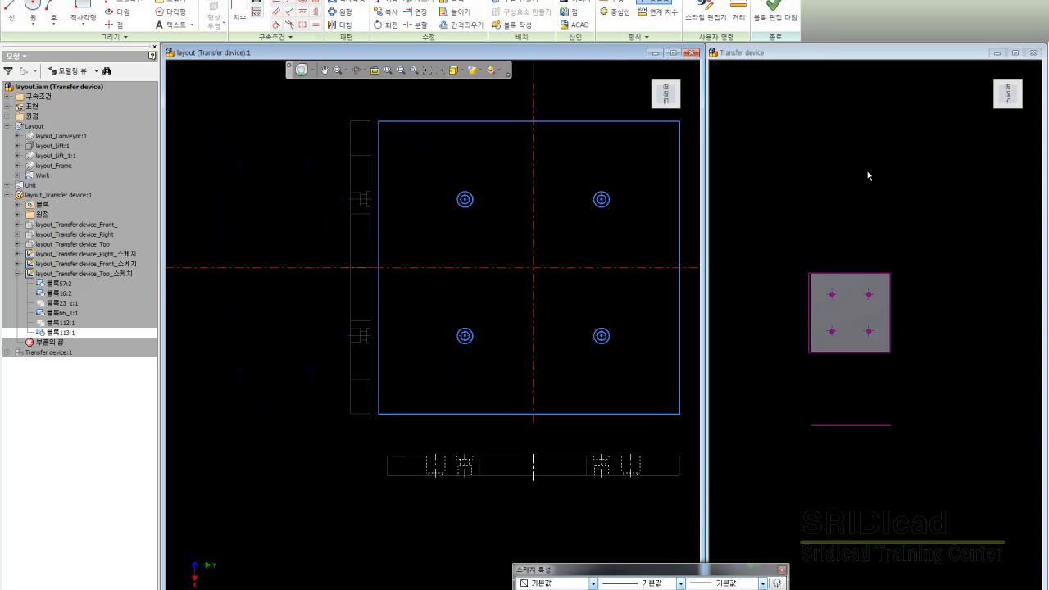
pyautogui.press('l')
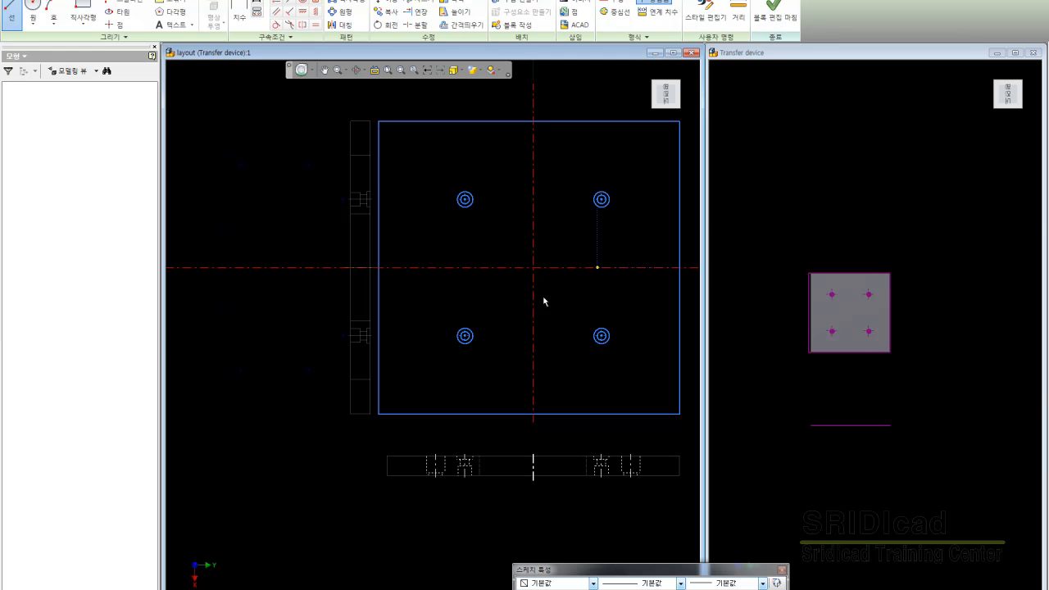
pyautogui.press('l')
pyautogui.click(387, 456)
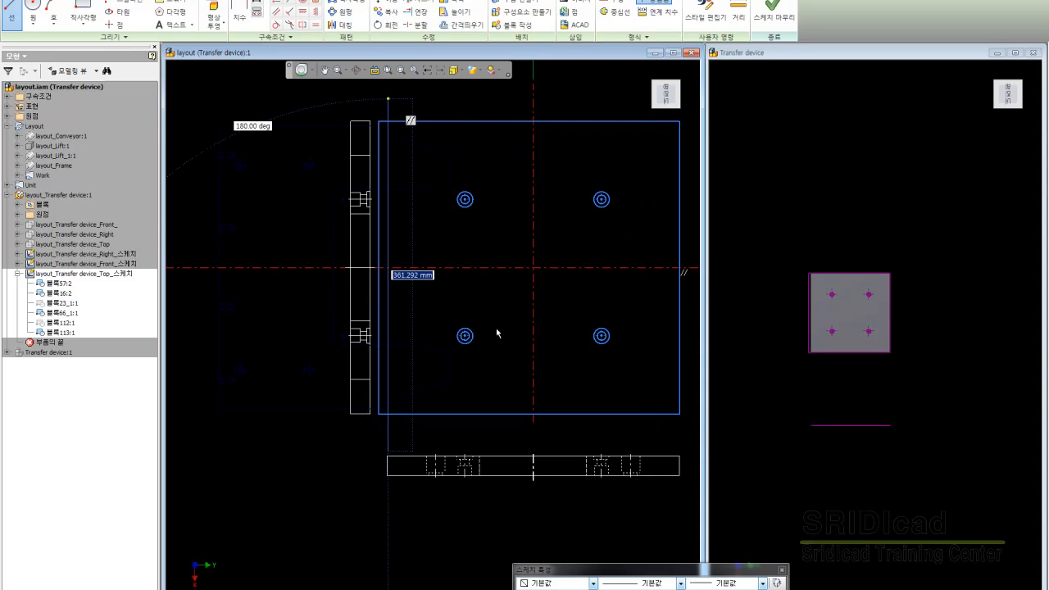
pyautogui.click(388, 99)
pyautogui.press('Escape')
# - Open the plate block 블록113:1 for editing and add the new vertical line to the block
pyautogui.doubleClick(474, 168)
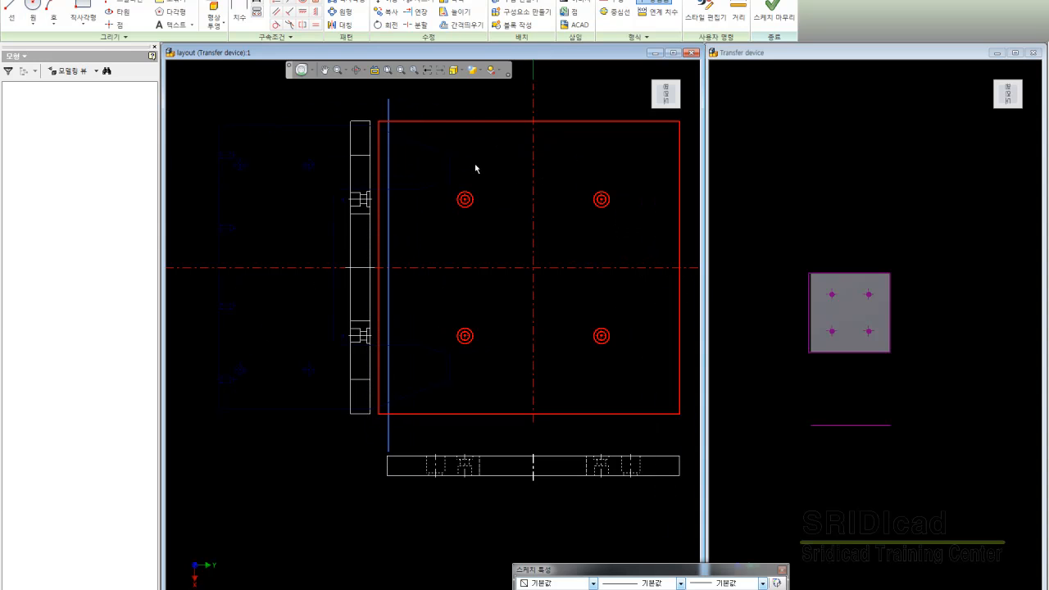
pyautogui.rightClick(389, 456)
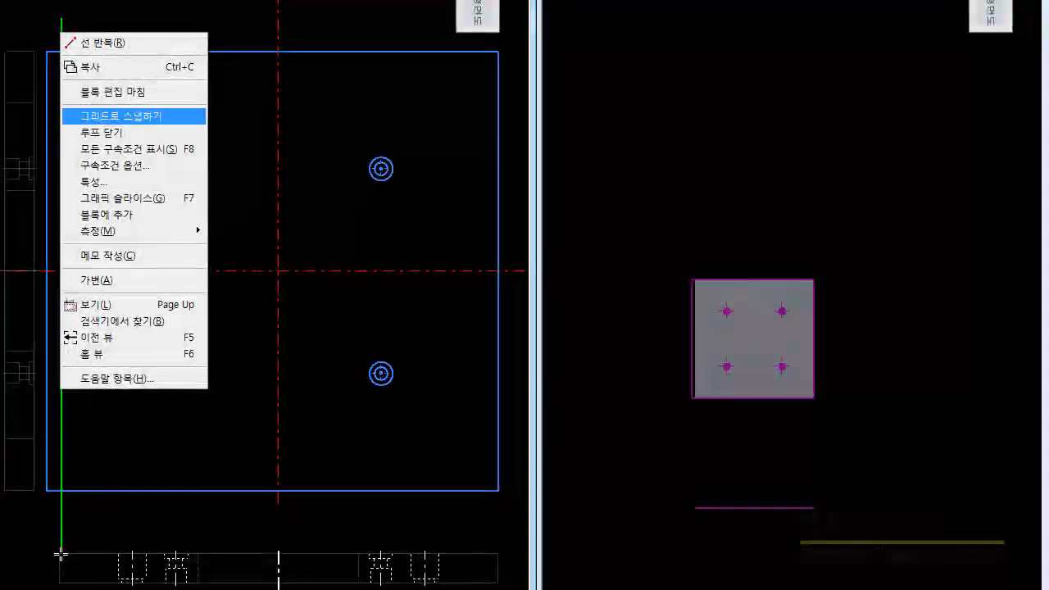
pyautogui.click(132, 216)
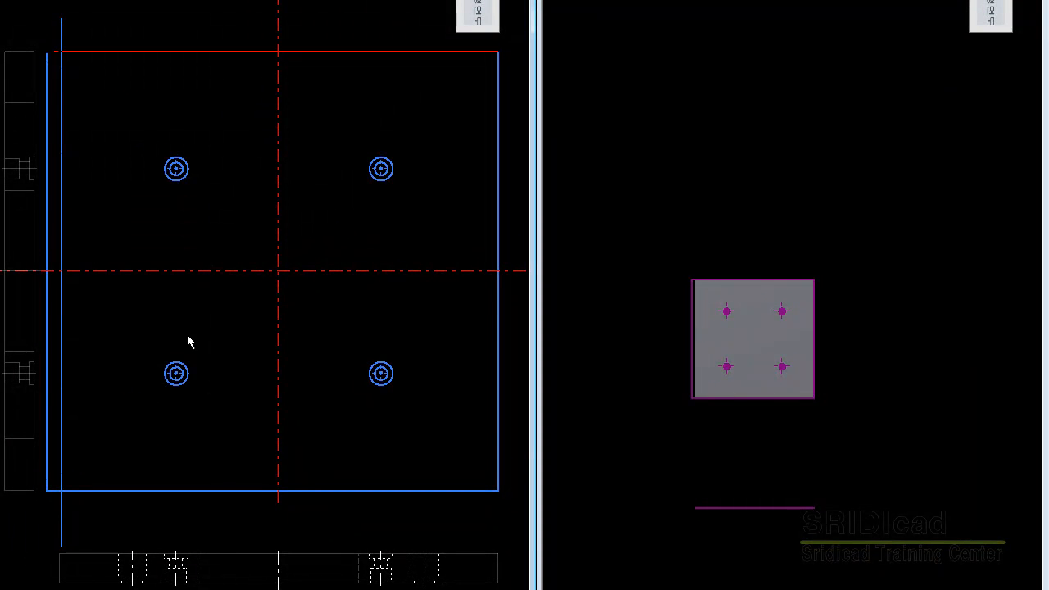
# - Trim the plate's horizontal edges and the new vertical line to each other's corners, removing the old left edge
pyautogui.click(164, 352)
pyautogui.click(56, 553)
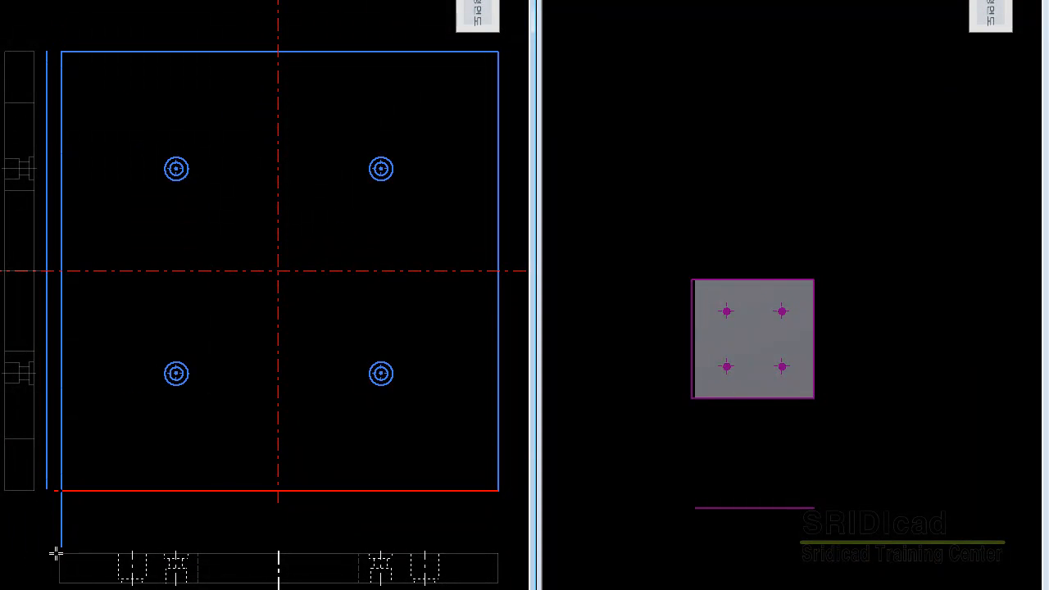
pyautogui.click(112, 89)
pyautogui.click(63, 18)
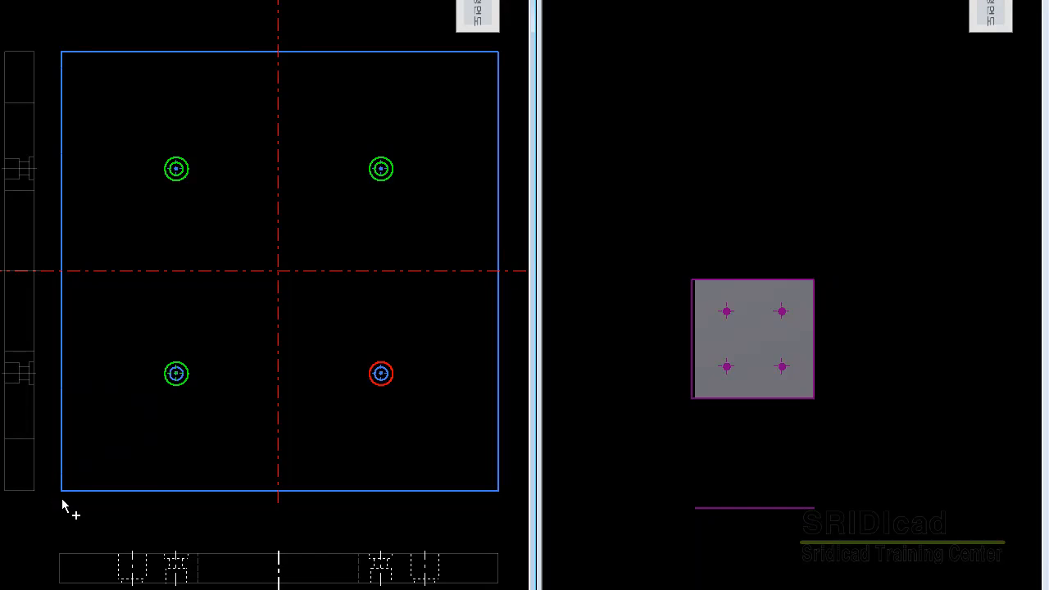
# - Check the plate block's outline and counterbored hole circles, and finish editing the block
pyautogui.scroll(4, 51, 482)
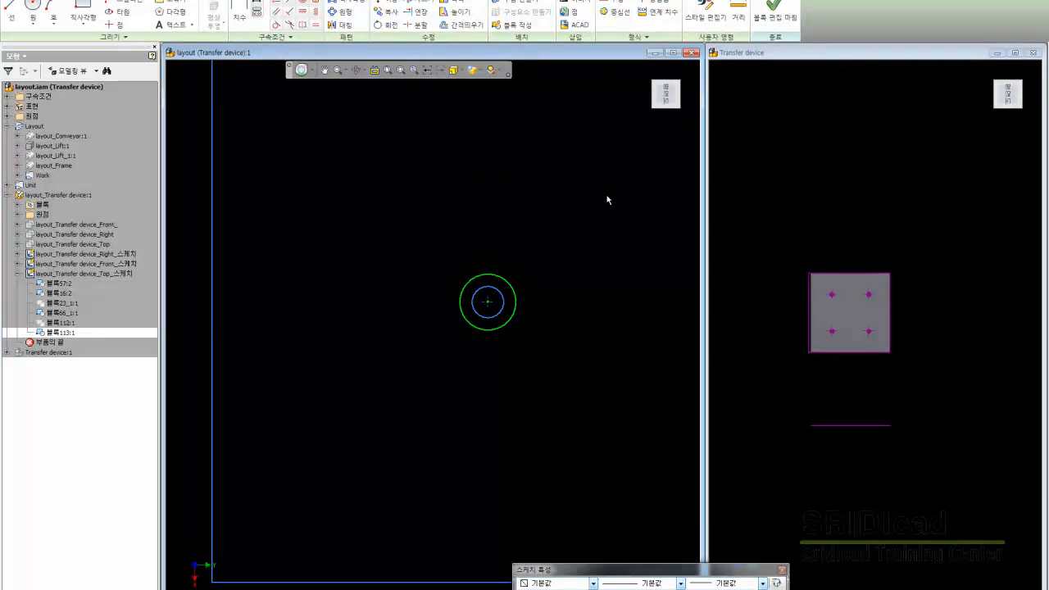
pyautogui.scroll(-4, 472, 201)
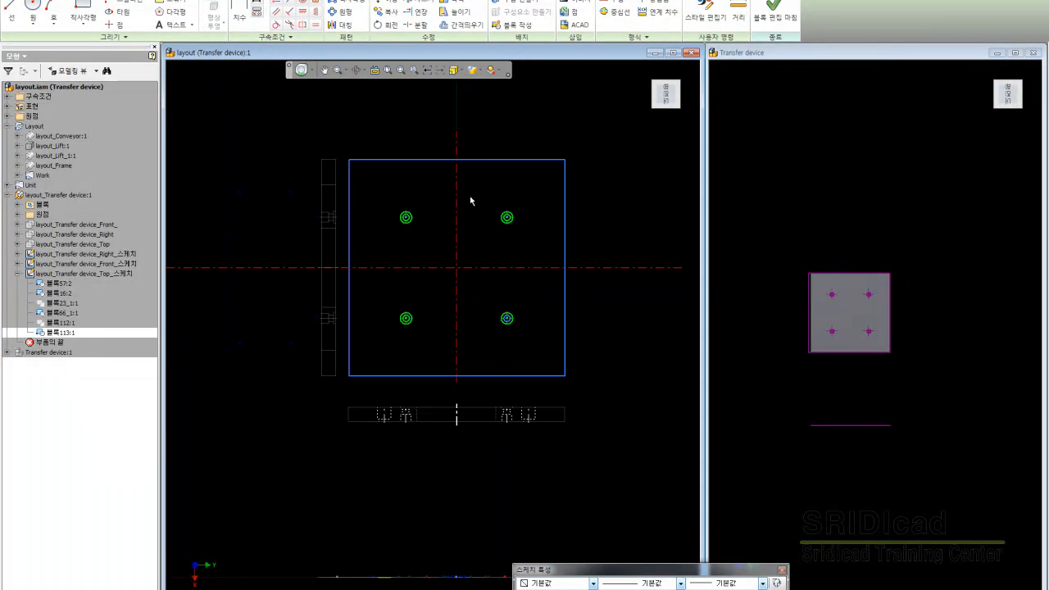
pyautogui.scroll(4, 471, 326)
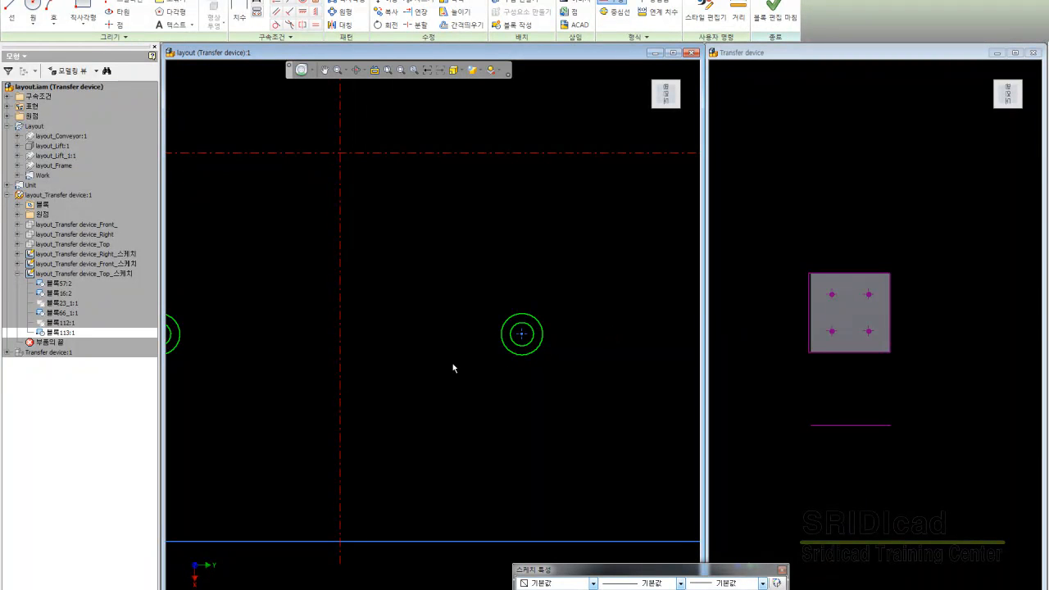
pyautogui.scroll(-4, 456, 352)
pyautogui.hotkey('ctrl', 'Return')
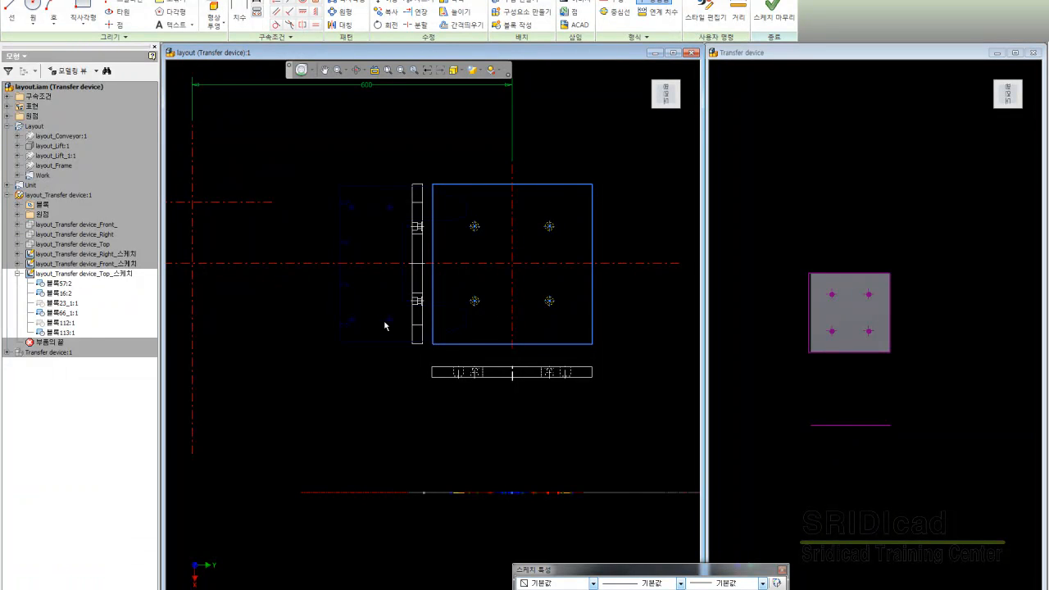
# - Update the Transfer device assembly's derived top sketch and compare its outline and holes with the solid plate
pyautogui.hotkey('ctrl', 'Tab')
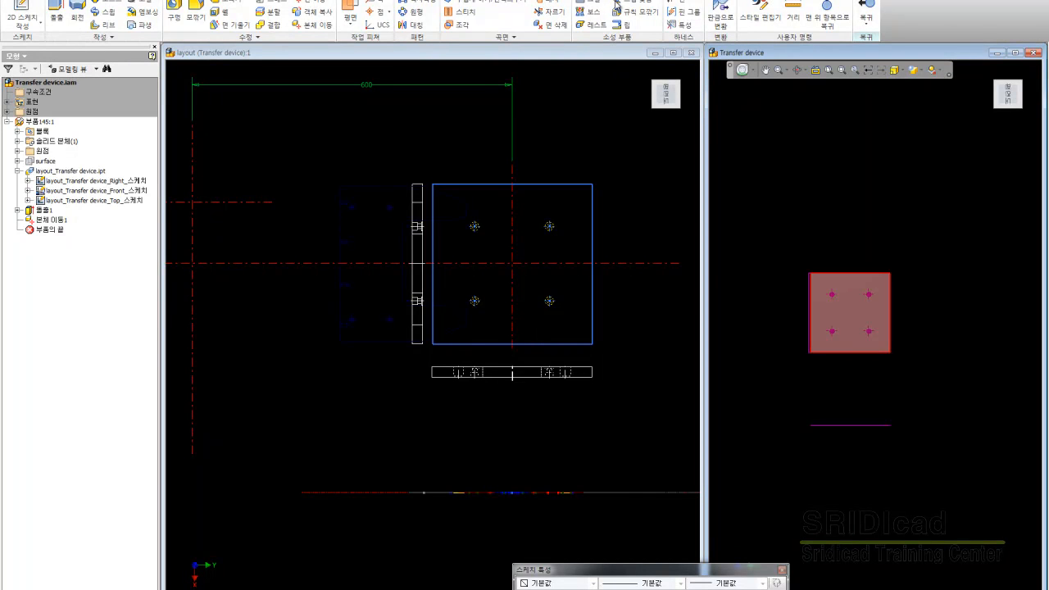
pyautogui.scroll(3, 837, 316)
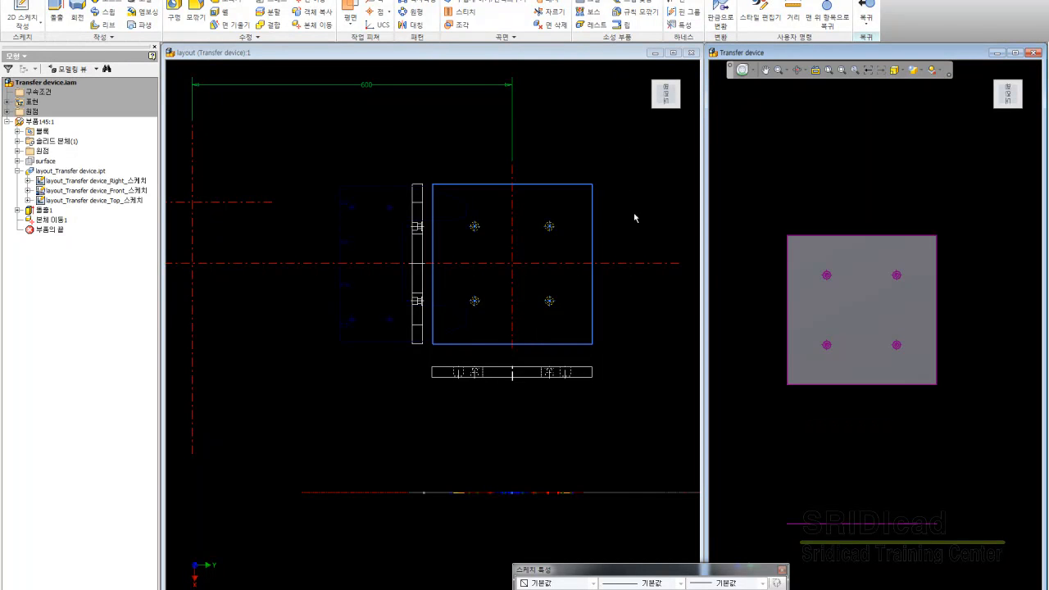
pyautogui.scroll(3, 840, 205)
pyautogui.scroll(-3, 651, 203)
pyautogui.click(651, 203)
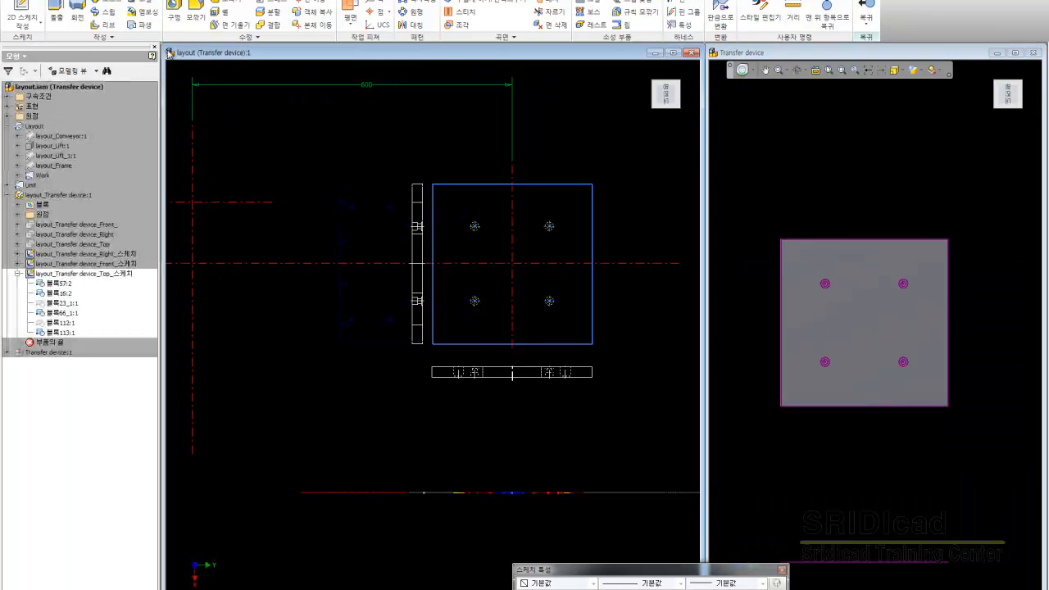
# - In the layout's top sketch, measure the lower-left hole's horizontal distance to the plate's left edge and the lower strip's left edge
pyautogui.scroll(3, 466, 337)
pyautogui.moveTo(466, 336); pyautogui.dragTo(378, 363, button='middle')
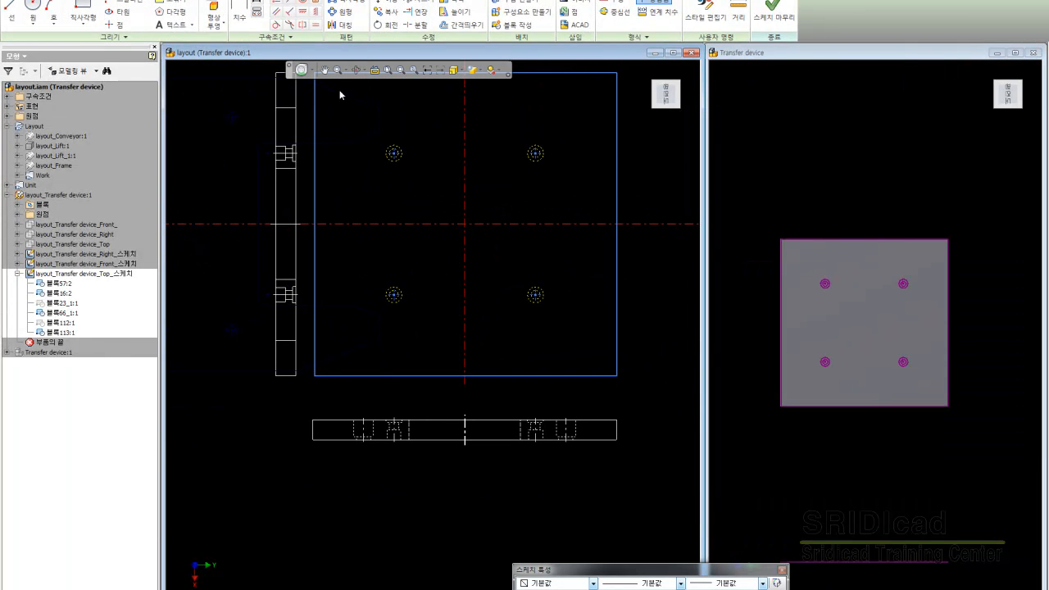
pyautogui.press('m')
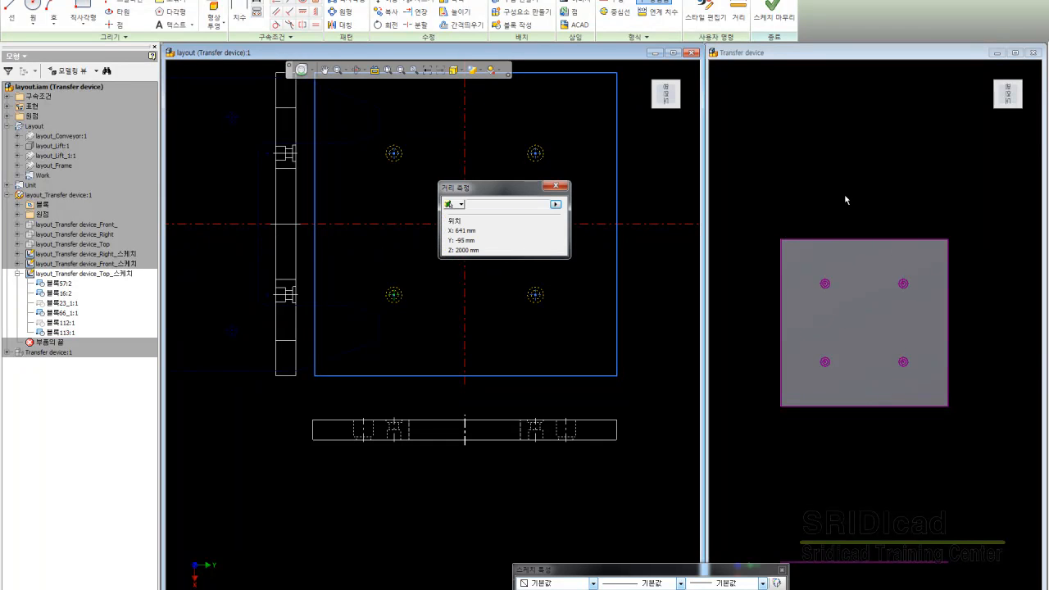
pyautogui.click(315, 266)
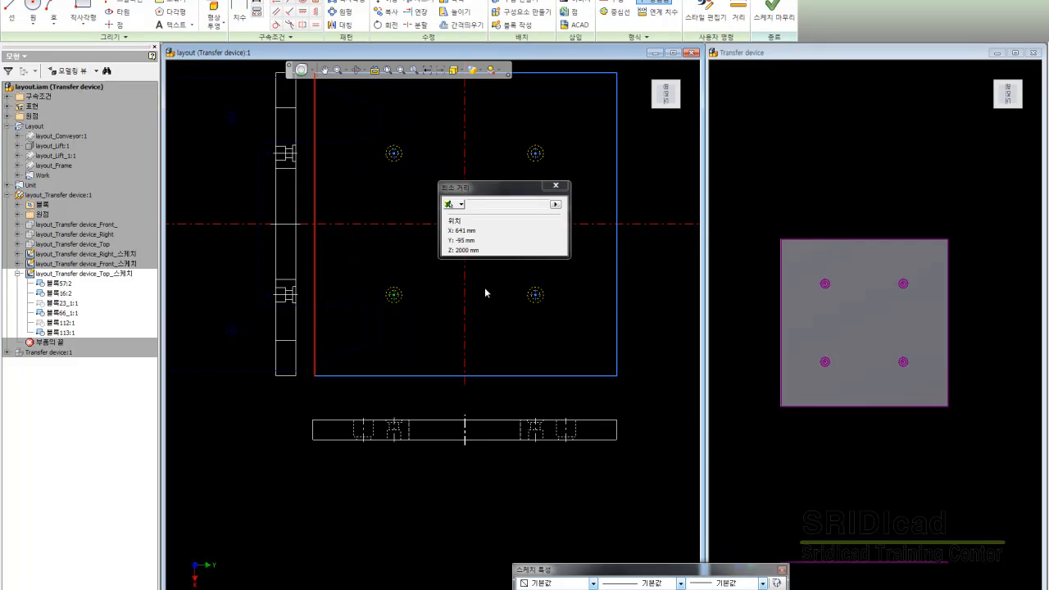
pyautogui.click(312, 430)
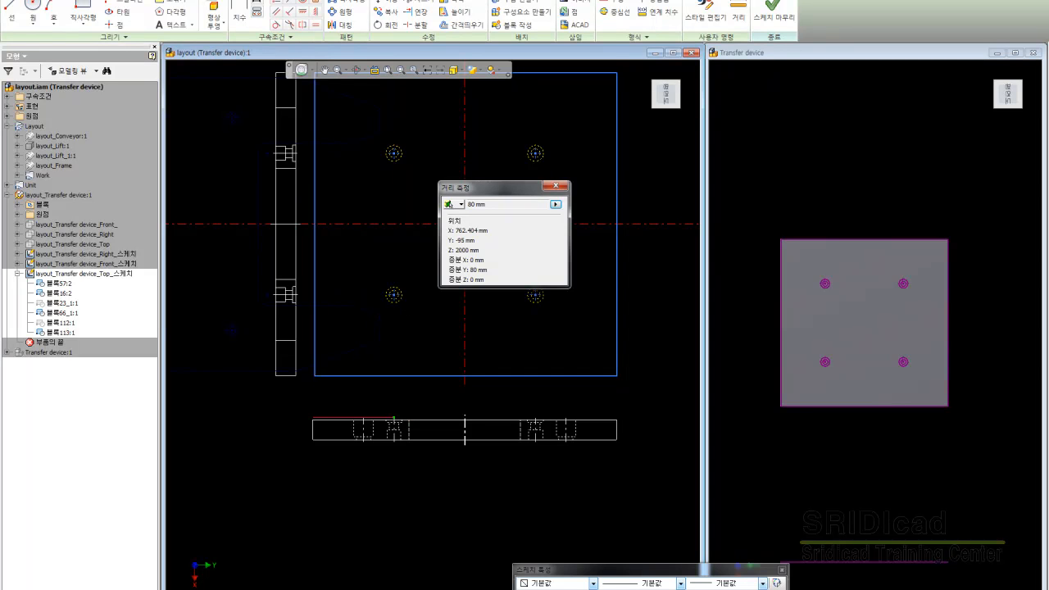
pyautogui.click(315, 299)
pyautogui.click(395, 294)
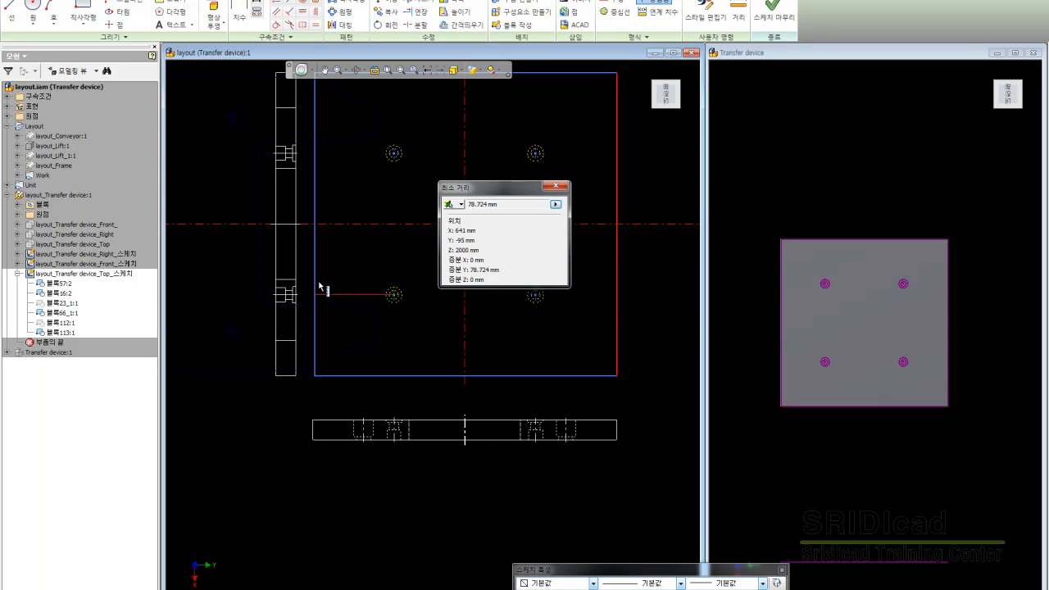
pyautogui.press('Escape')
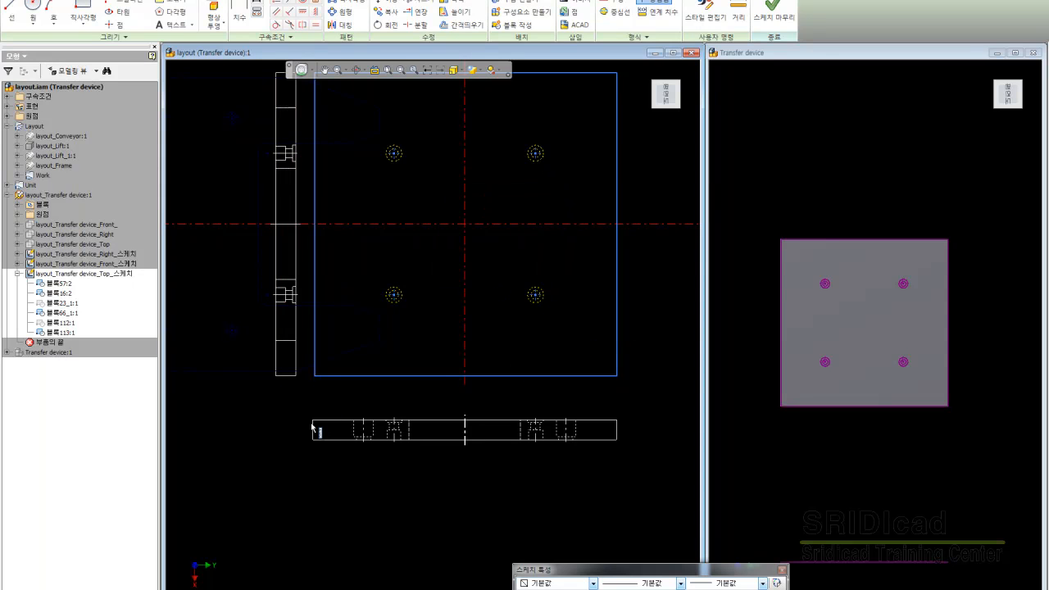
# - Draw a vertical line from the lower strip's upper-left corner to just above the plate's upper edge
pyautogui.click(410, 422)
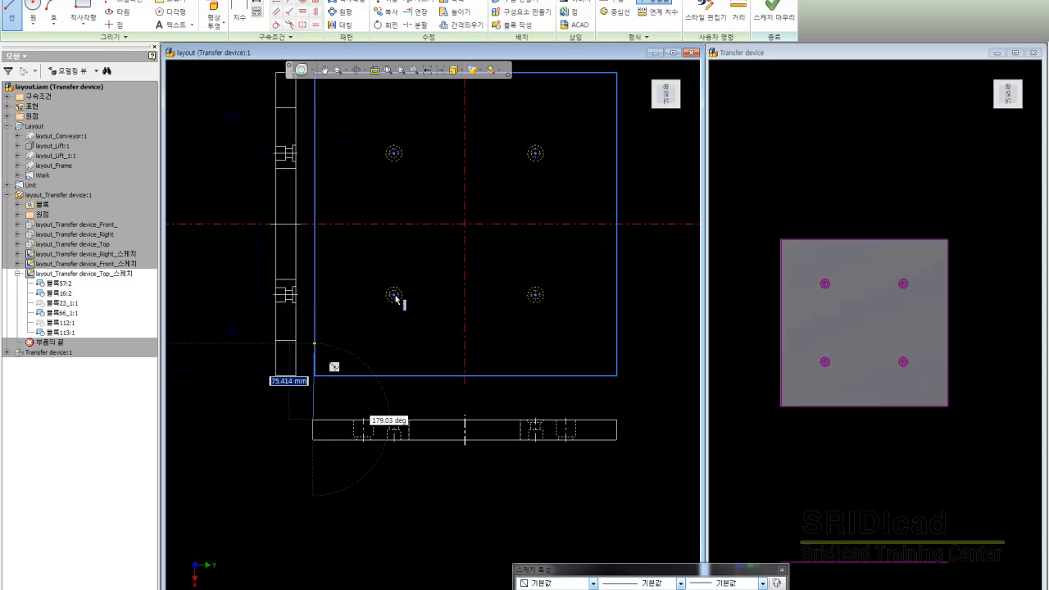
pyautogui.moveTo(427, 236); pyautogui.dragTo(413, 295, button='middle')
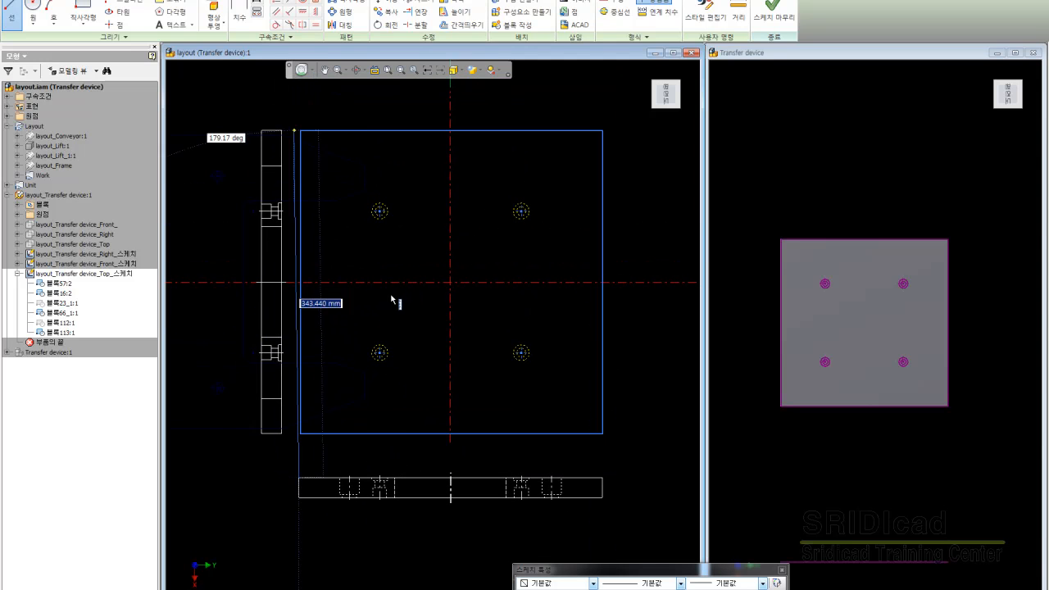
pyautogui.click(430, 332)
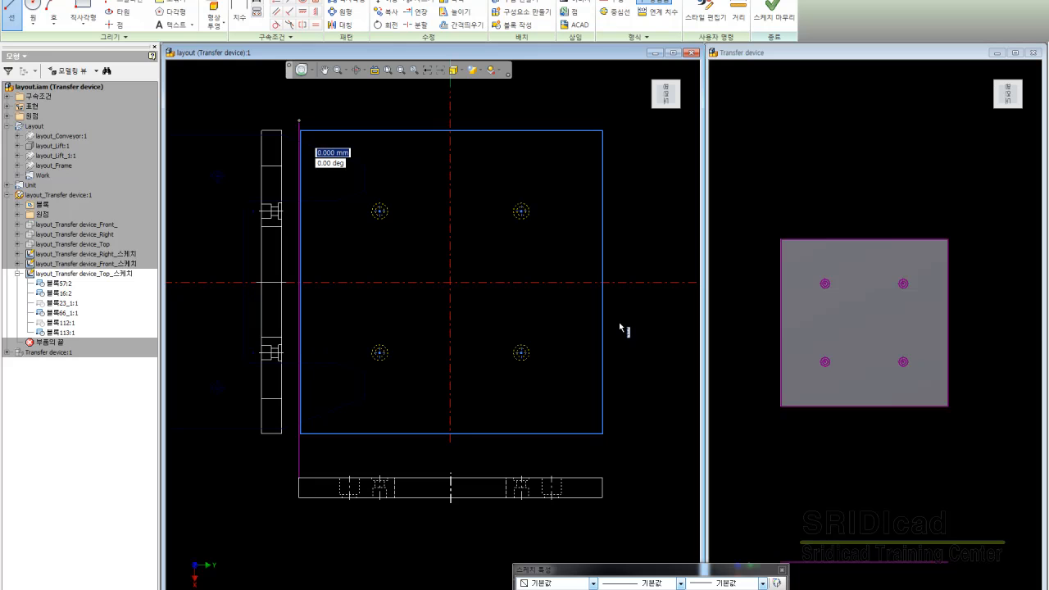
pyautogui.press('Escape')
# - Open the plate block for editing and add the new vertical line to the block
pyautogui.doubleClick(423, 354)
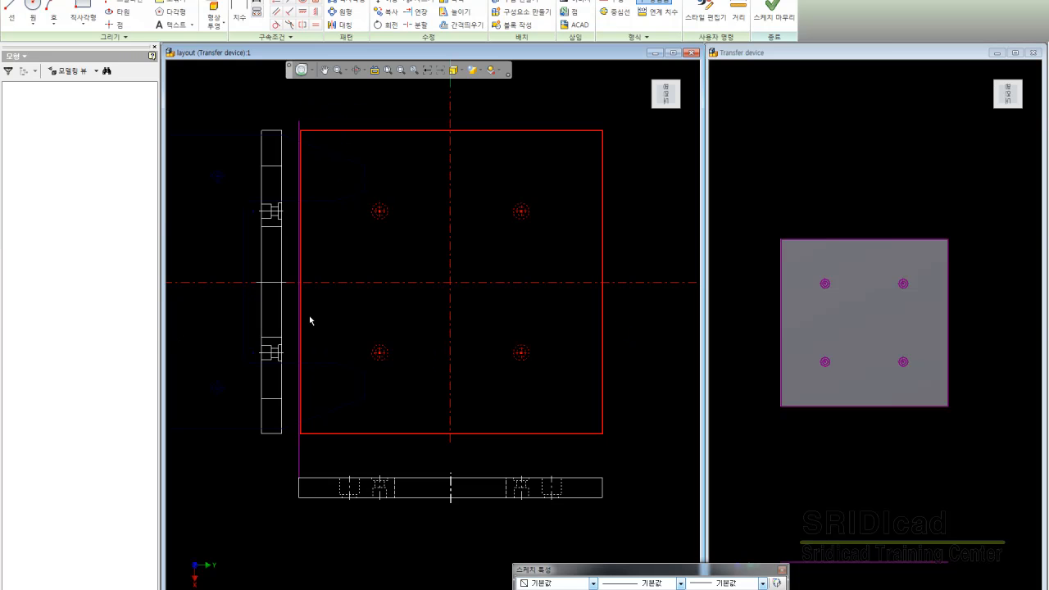
pyautogui.rightClick(293, 129)
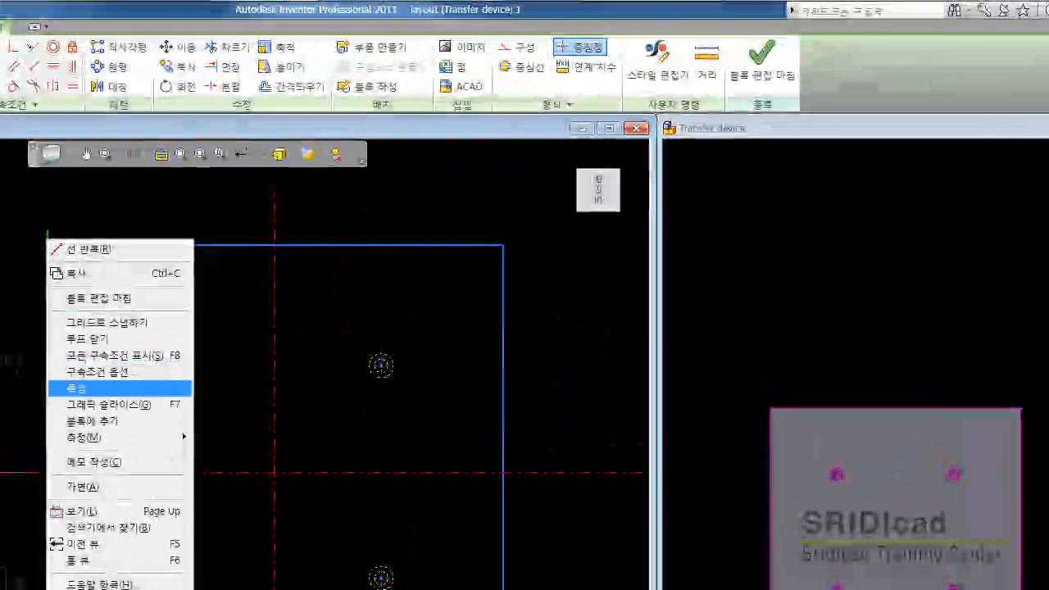
pyautogui.click(332, 252)
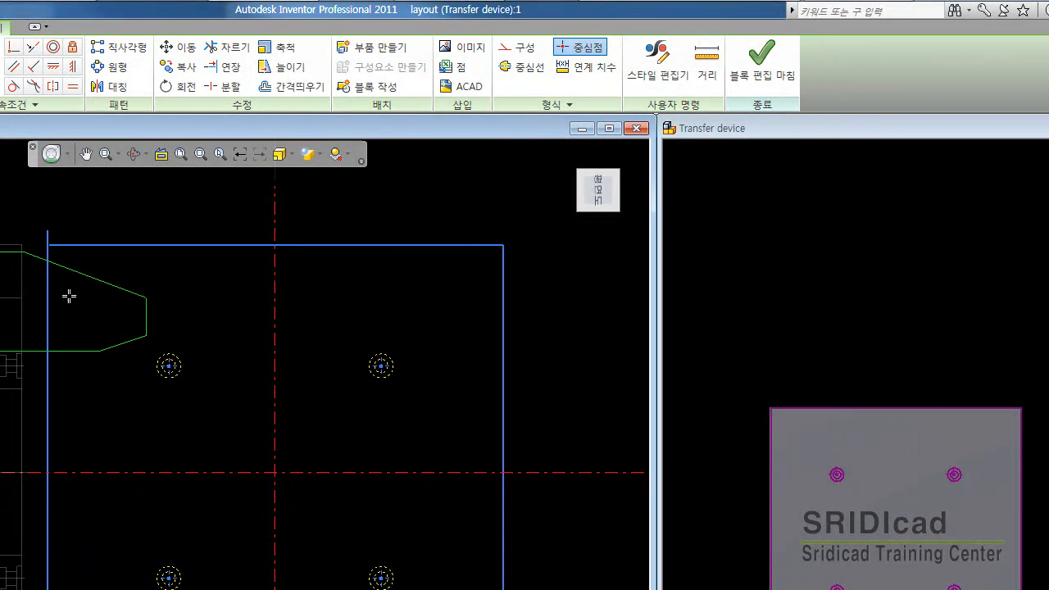
# - Extend the plate's horizontal edges to the new vertical line, trim the line's overhanging ends, and finish editing the block
pyautogui.click(33, 47)
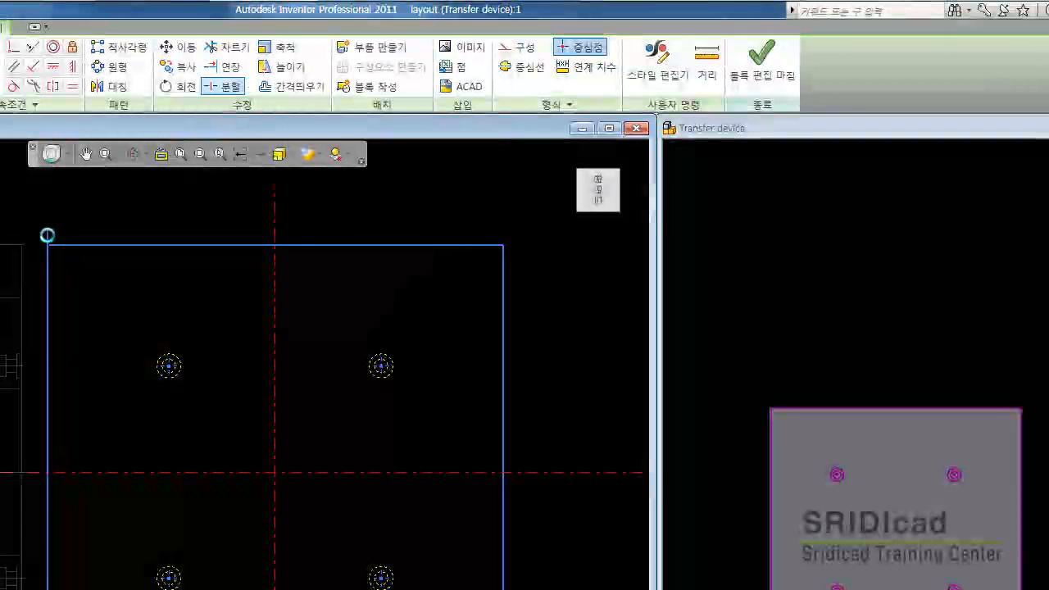
pyautogui.click(222, 66)
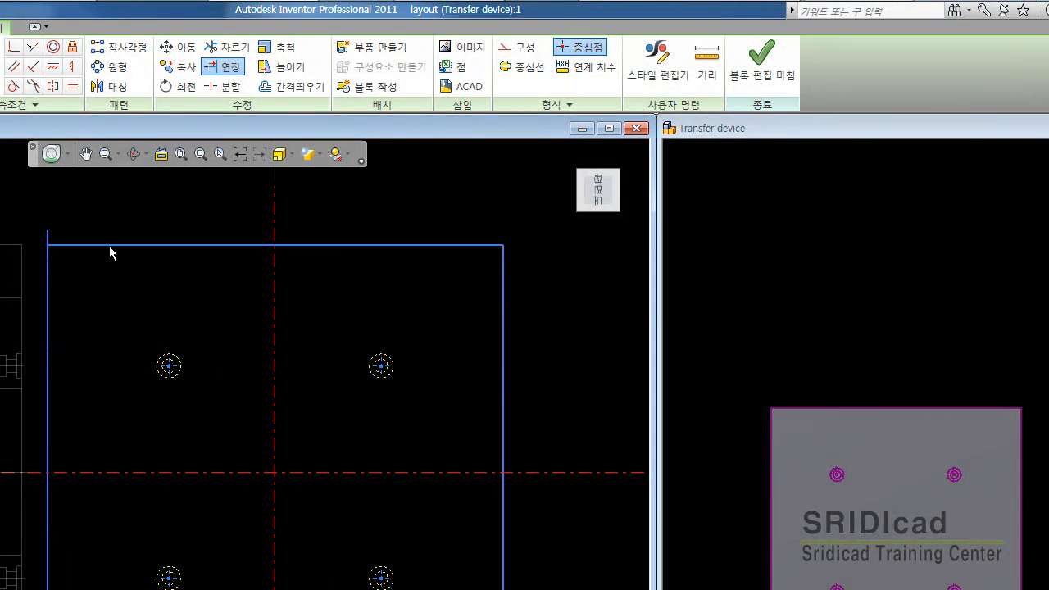
pyautogui.press('Escape')
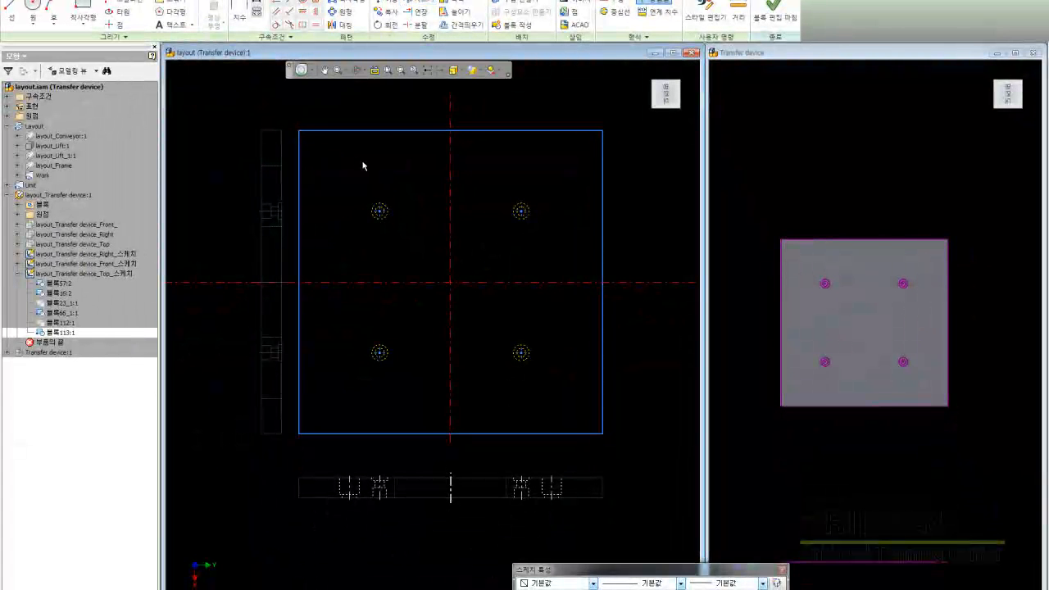
pyautogui.click(774, 15)
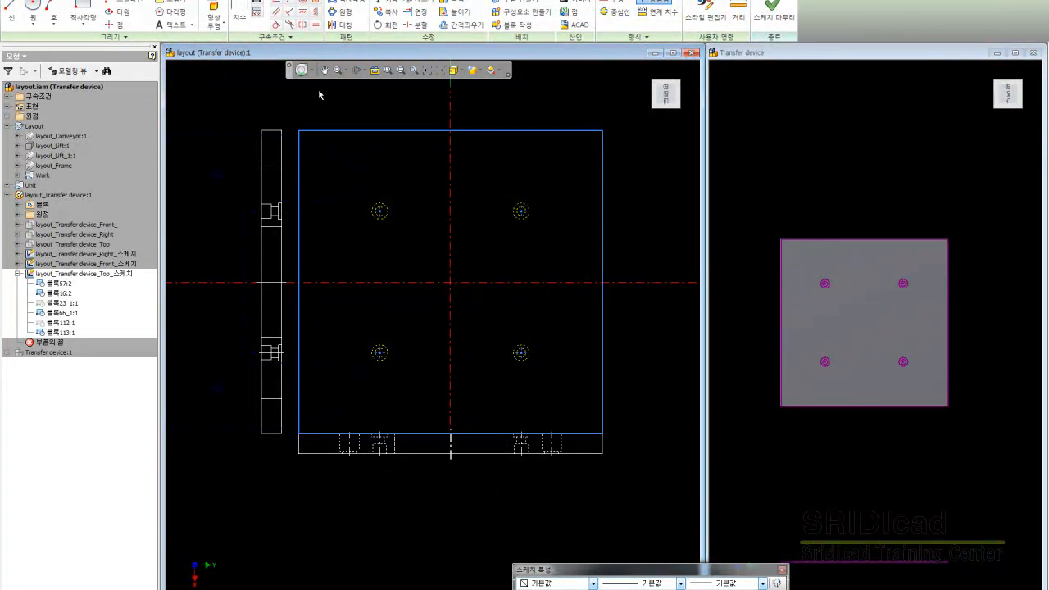
# - Switch to the Transfer device assembly, compare the updated top sketch with the solid plate, and show the isometric home view
pyautogui.hotkey('ctrl', 'Tab')
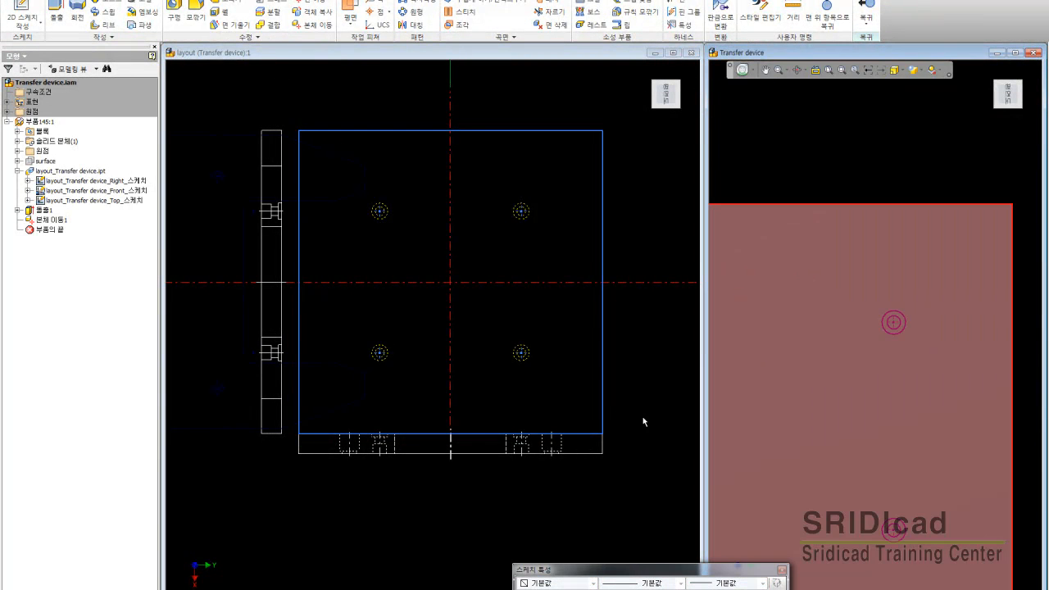
pyautogui.click(659, 214)
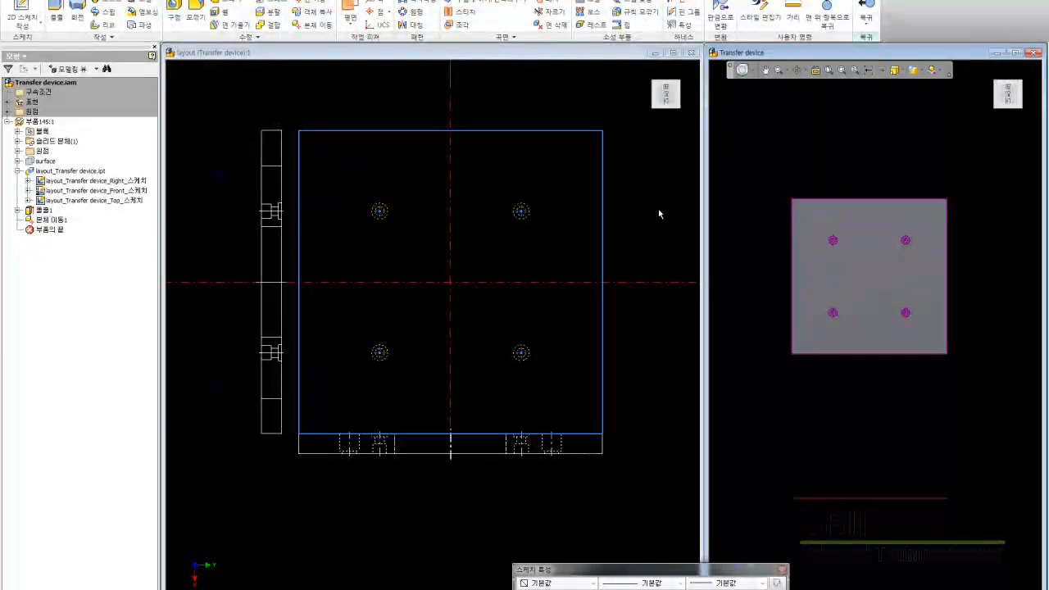
pyautogui.hotkey('ctrl', 'Tab')
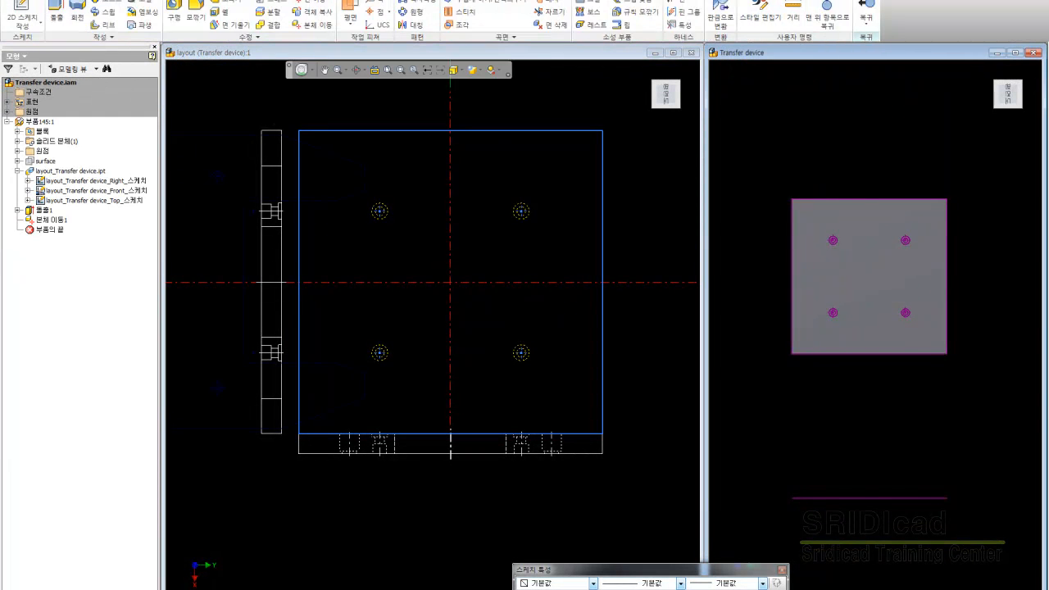
pyautogui.press('F6')
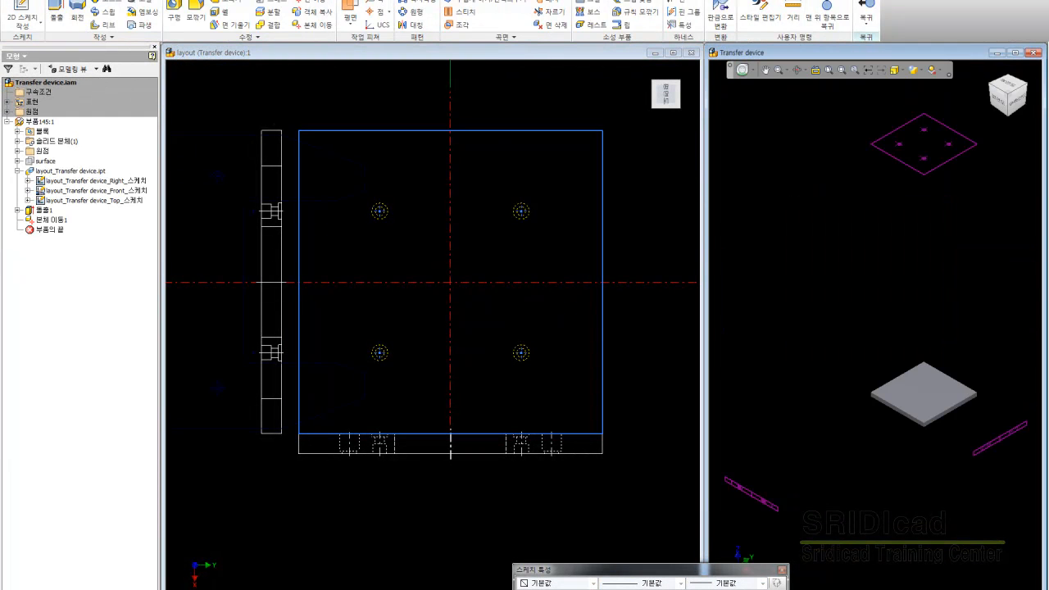
pyautogui.moveTo(779, 187)
pyautogui.mouseDown(button='middle')
pyautogui.moveTo(760, 205)
pyautogui.moveTo(773, 204)
pyautogui.mouseUp(button='middle')
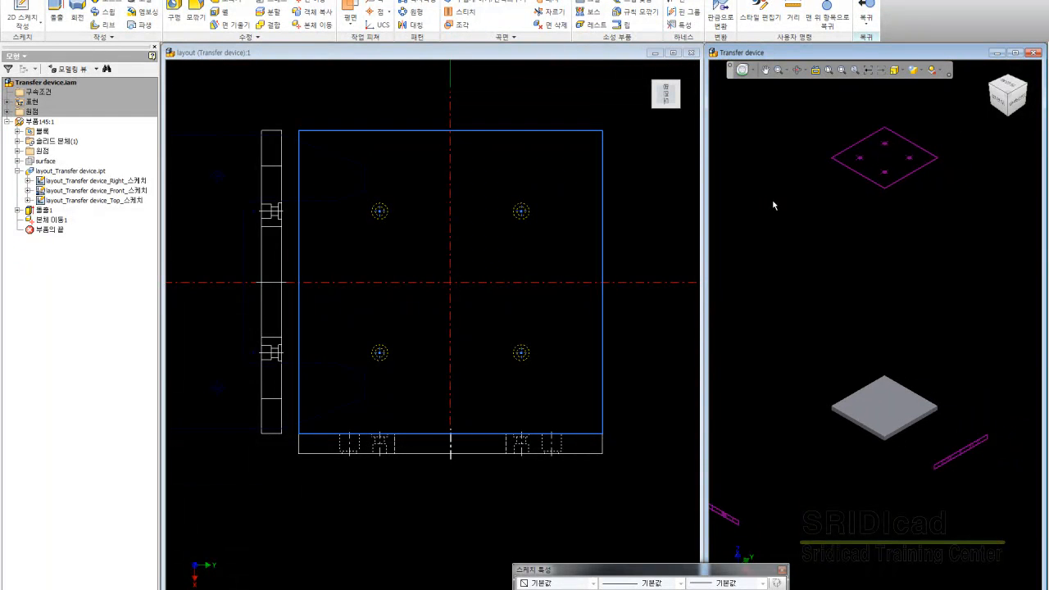
# - Create a work plane offset 0 mm from the solid plate's top face
pyautogui.press(']')
pyautogui.moveTo(863, 403); pyautogui.dragTo(832, 310)
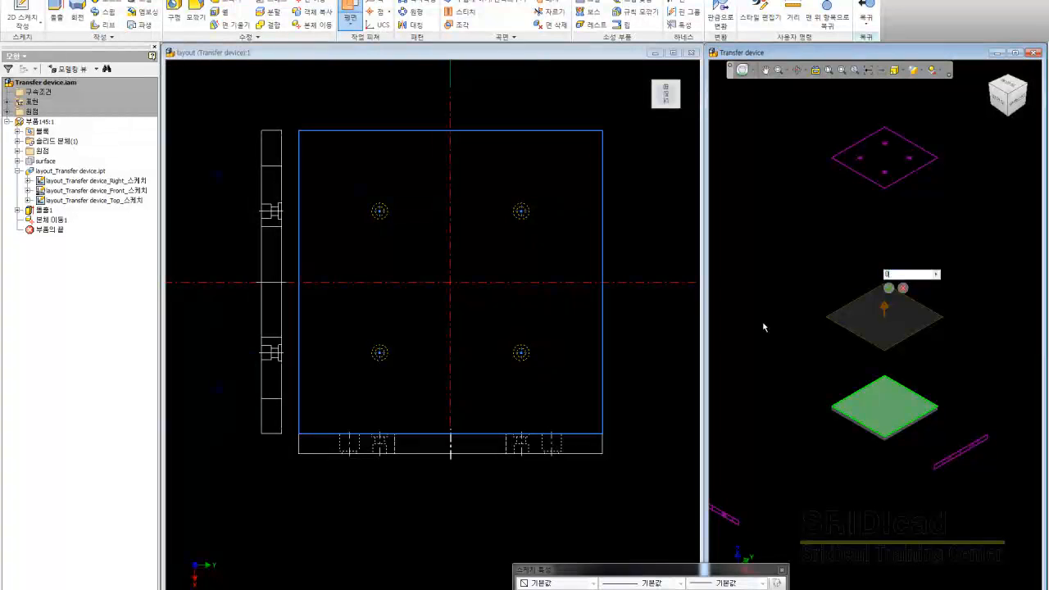
pyautogui.press('Return')
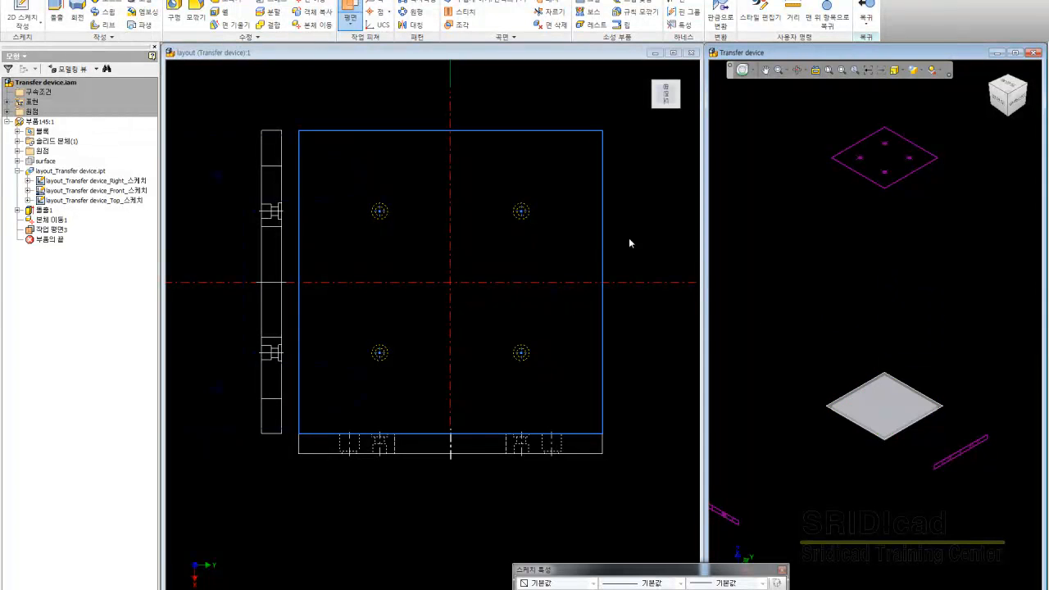
# - Start a new 2D sketch on the plate's top work plane and hide the work plane
pyautogui.click(860, 402)
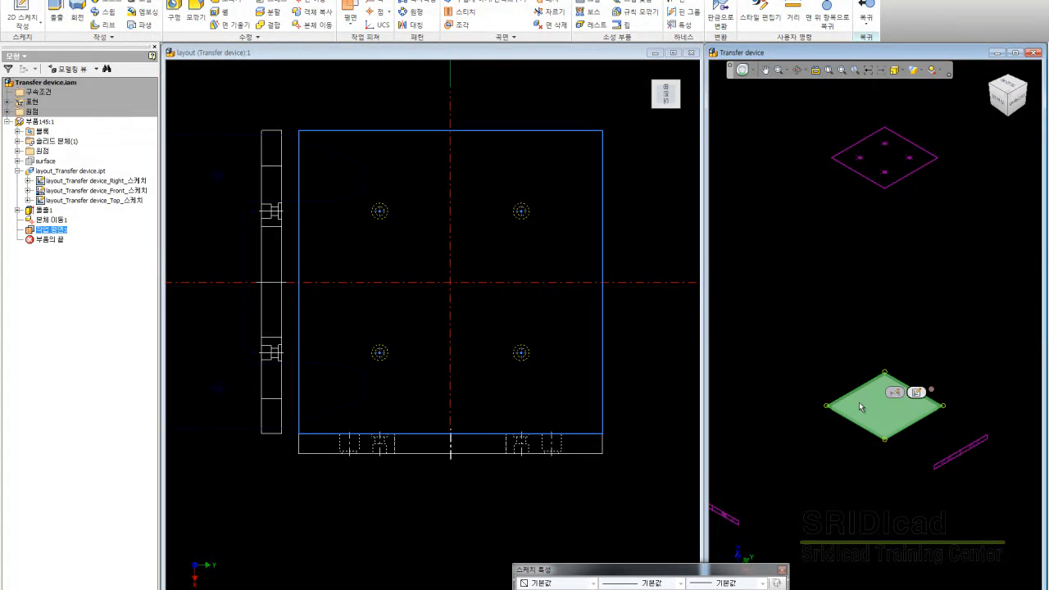
pyautogui.click(916, 392)
pyautogui.rightClick(62, 228)
pyautogui.click(85, 351)
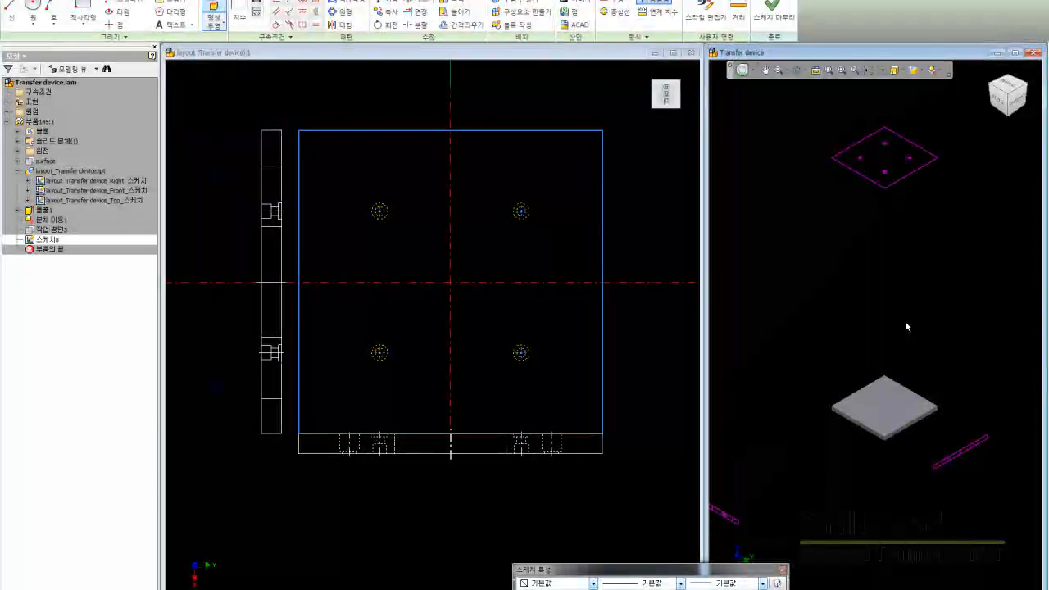
# - Project the four hole centres from the derived top sketch into the new sketch on the plate's top face
pyautogui.scroll(8, 906, 327)
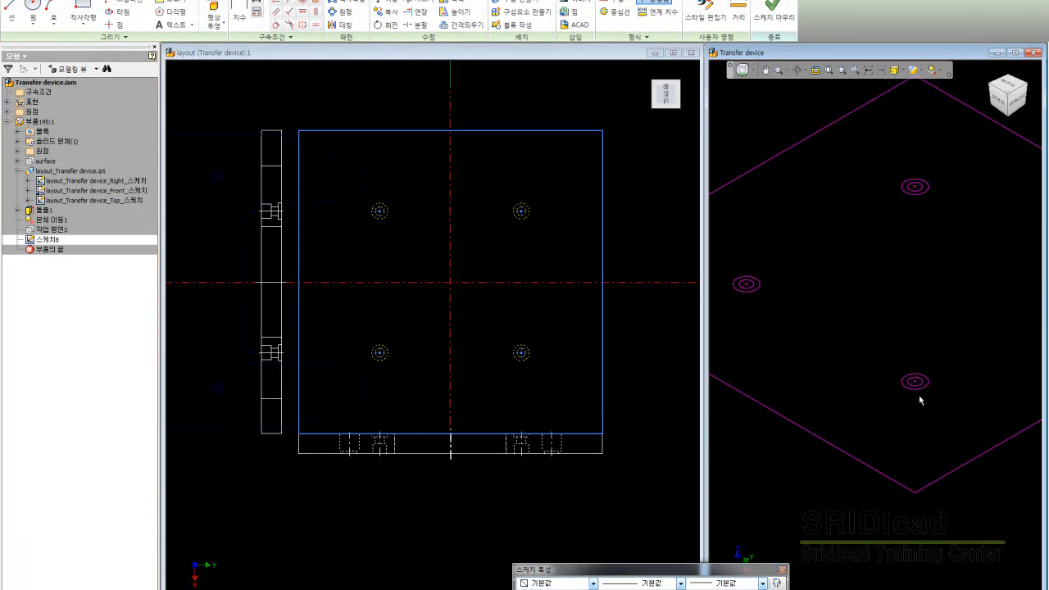
pyautogui.moveTo(921, 393); pyautogui.dragTo(790, 383, button='middle')
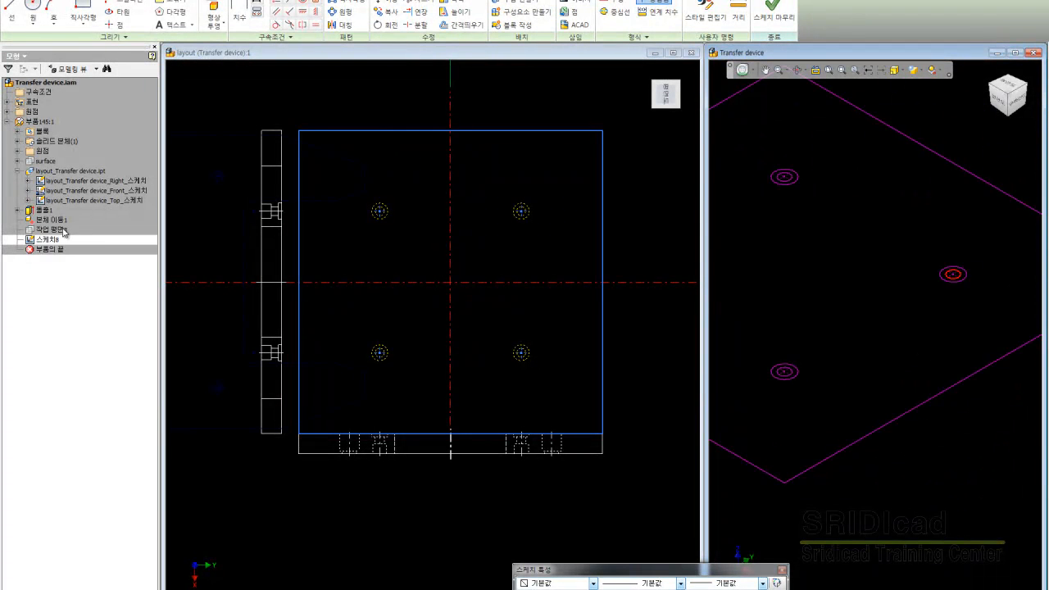
pyautogui.scroll(-6, 934, 266)
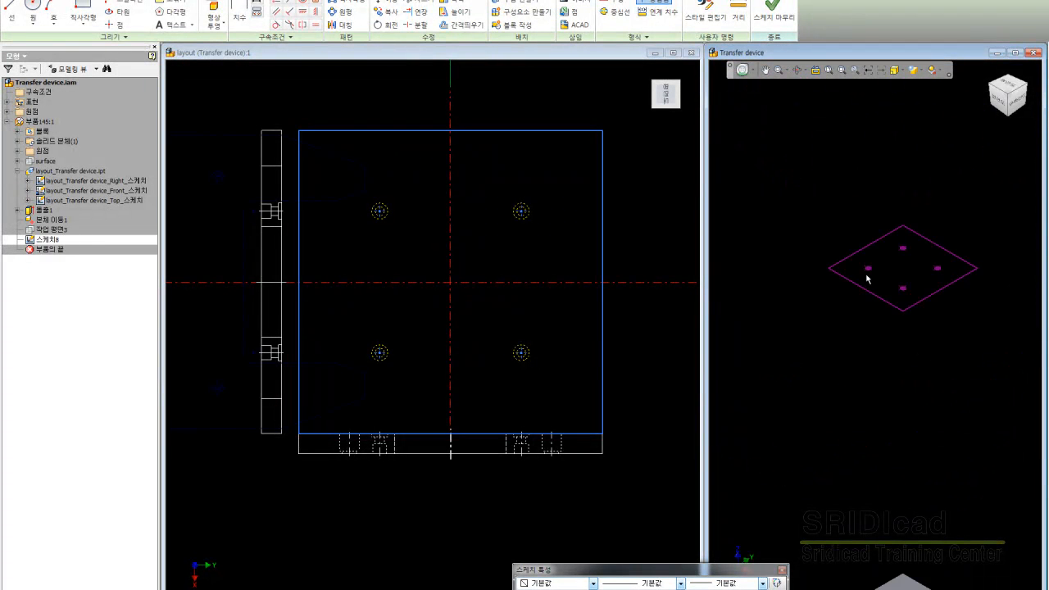
pyautogui.moveTo(940, 439); pyautogui.dragTo(915, 296, button='middle')
pyautogui.moveTo(862, 541); pyautogui.dragTo(839, 442, button='middle')
pyautogui.scroll(3, 828, 414)
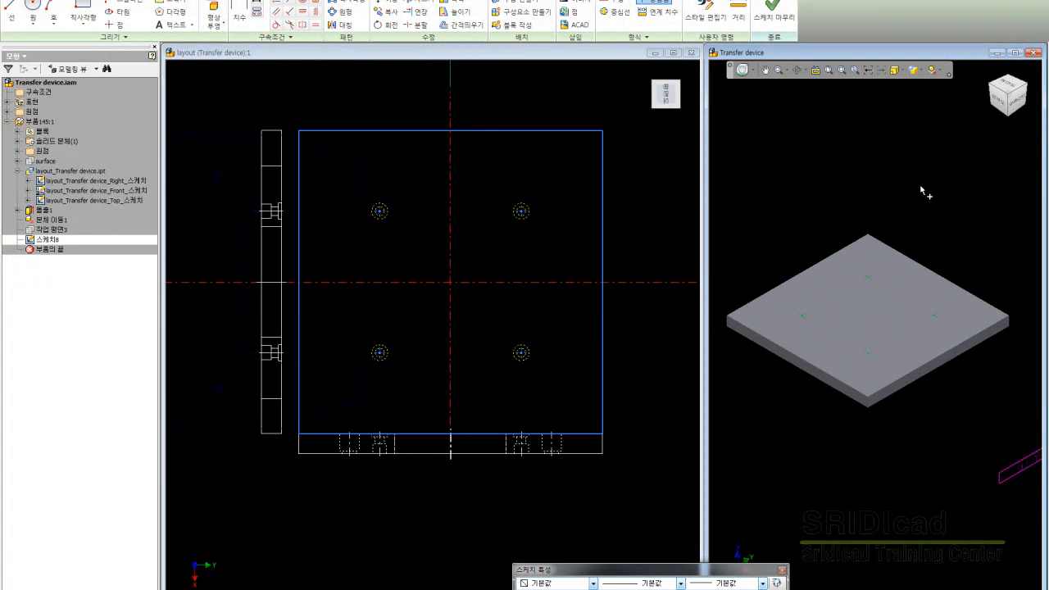
pyautogui.moveTo(910, 330); pyautogui.dragTo(888, 342, button='middle')
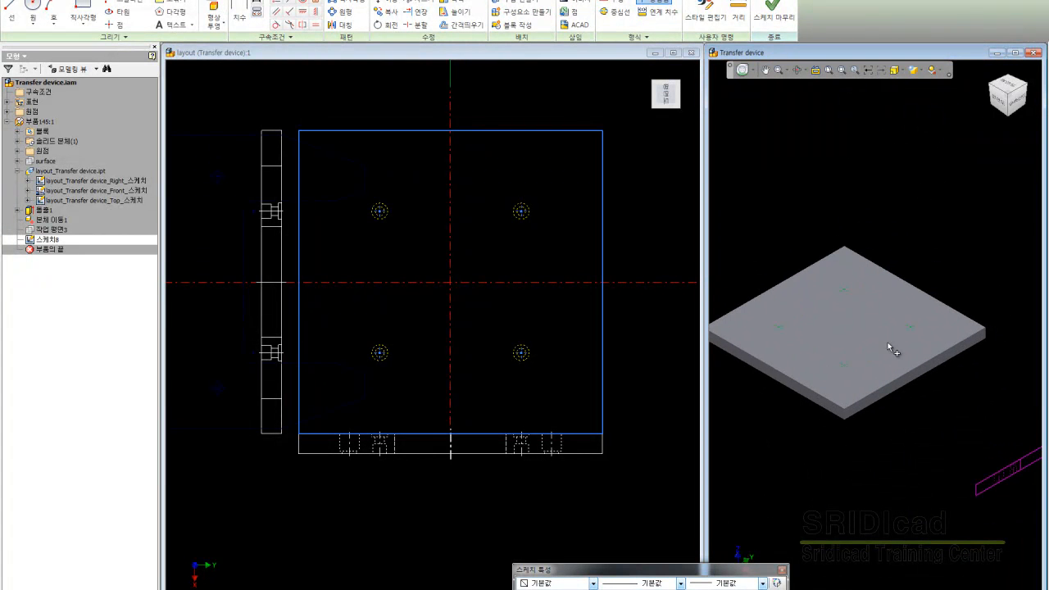
# - Start a Hole feature at the four projected centres, with a distance termination and a flat drill point
pyautogui.press('h')
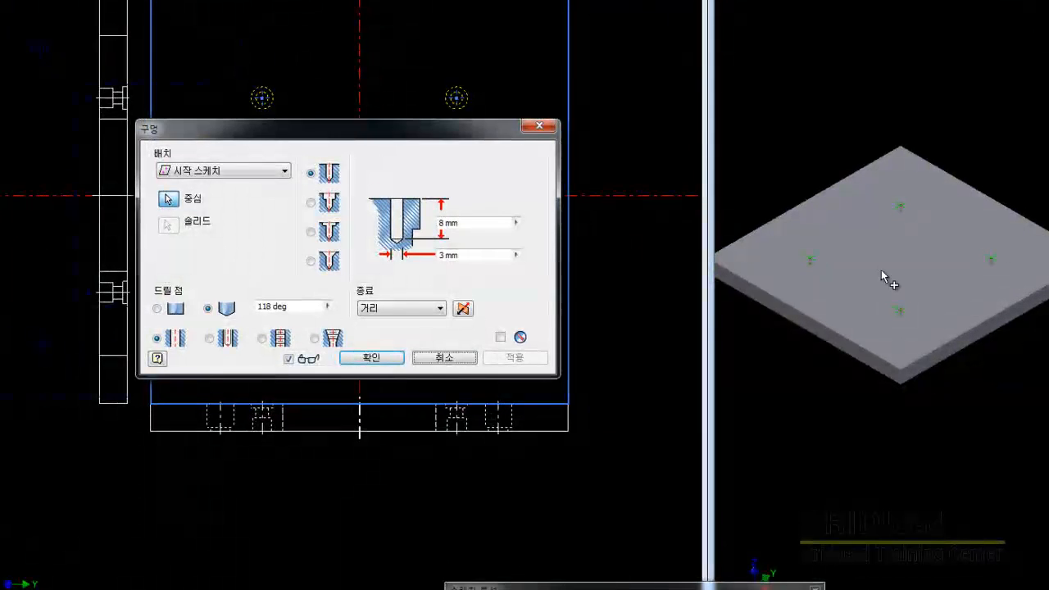
pyautogui.moveTo(394, 129); pyautogui.dragTo(649, 65)
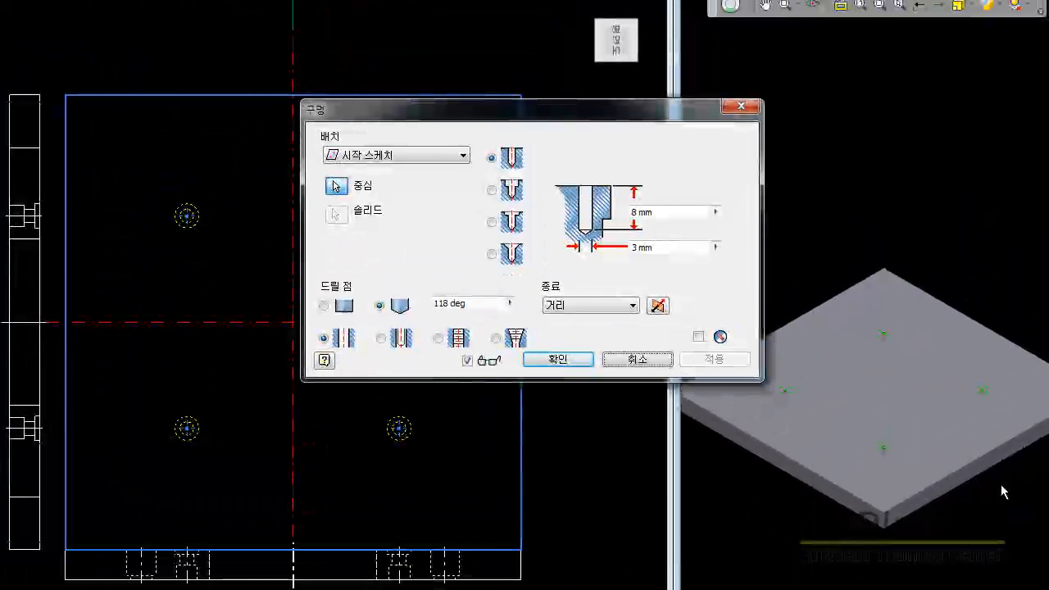
pyautogui.hotkey('alt', 'Down')
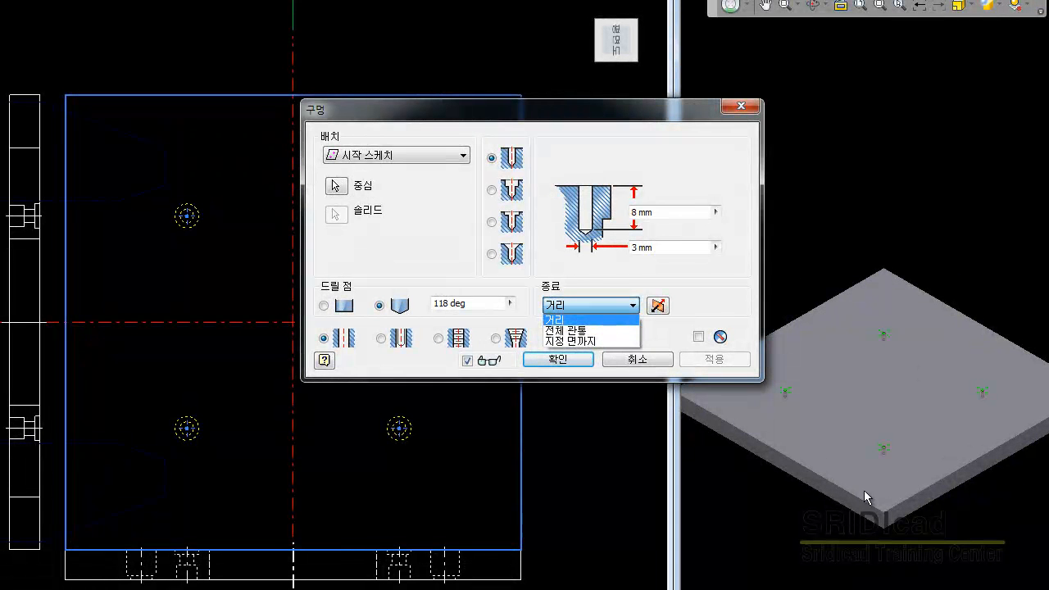
pyautogui.click(887, 556)
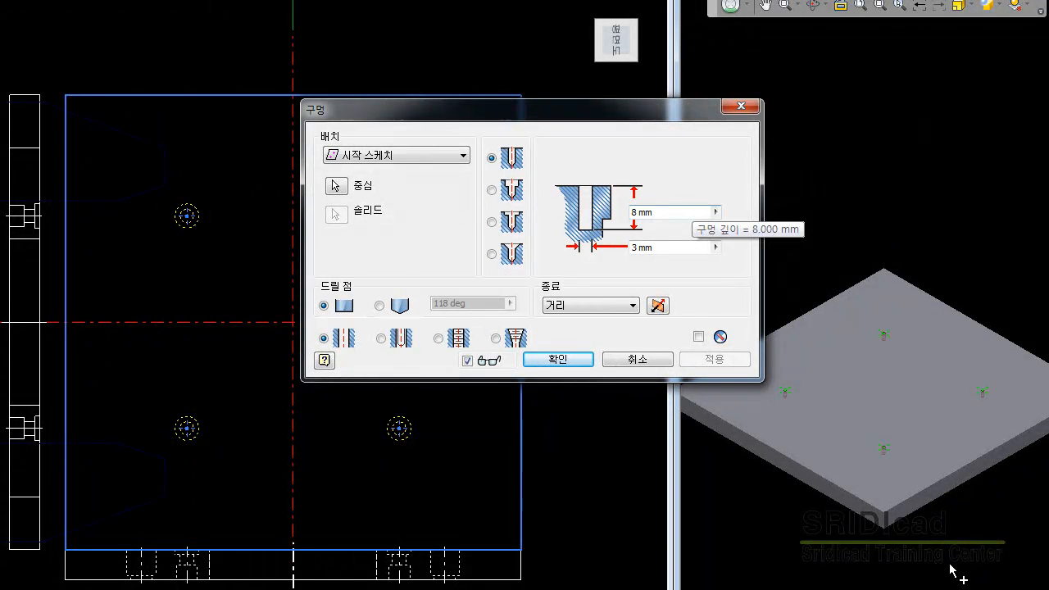
# - Measure the hole depth on the derived side-view sketch and set the hole's depth to 3 mm
pyautogui.doubleClick(691, 211)
pyautogui.click(716, 212)
pyautogui.click(768, 216)
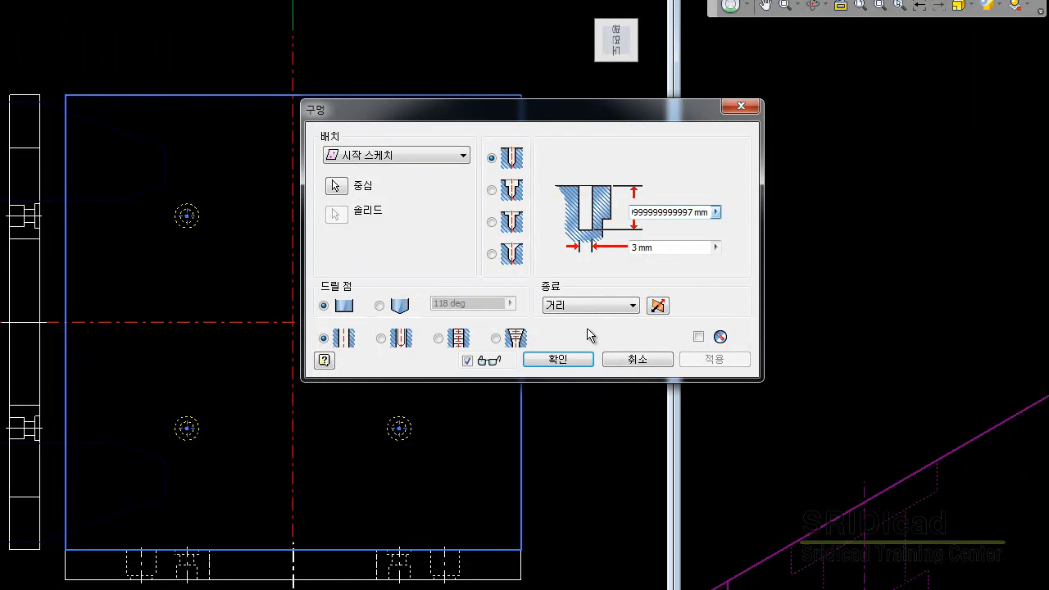
pyautogui.write('3')
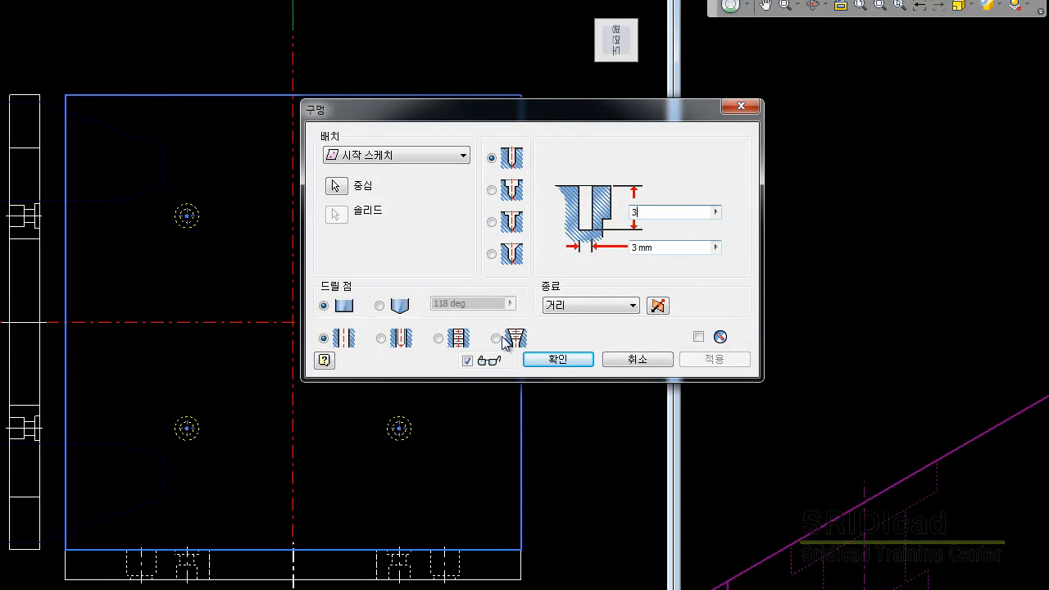
# - Measure the hole width on the derived side-view sketch and set the hole's diameter to 16 mm
pyautogui.press('Tab')
pyautogui.press('BackSpace')
pyautogui.click(715, 248)
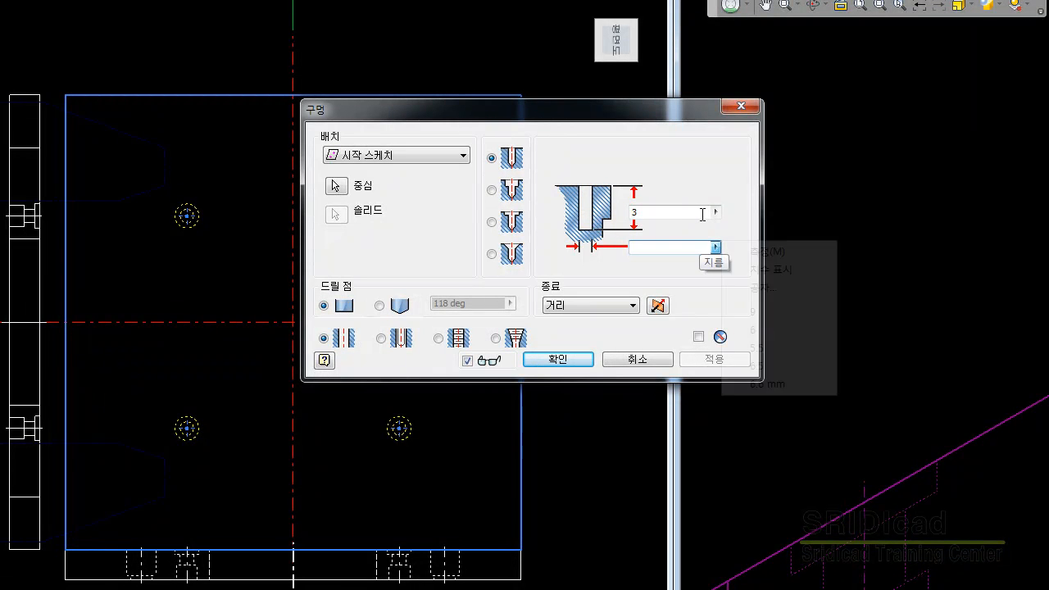
pyautogui.click(768, 251)
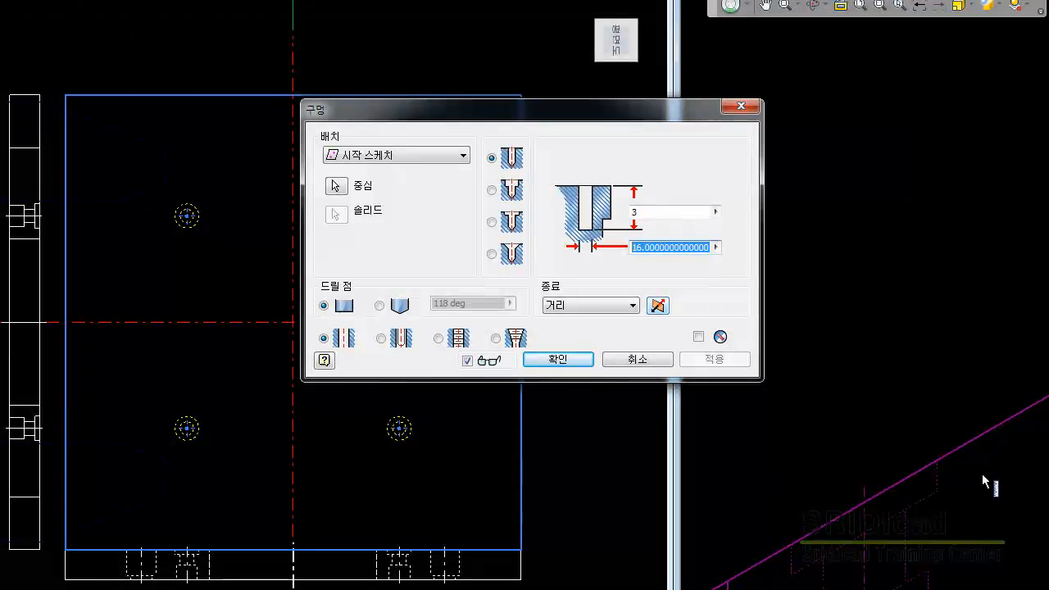
pyautogui.write('16')
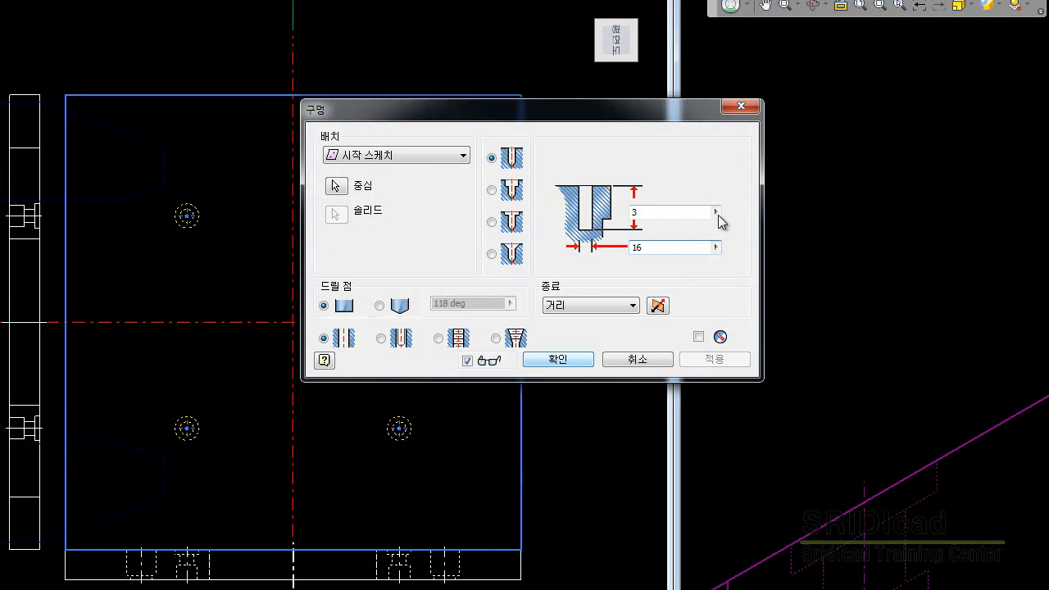